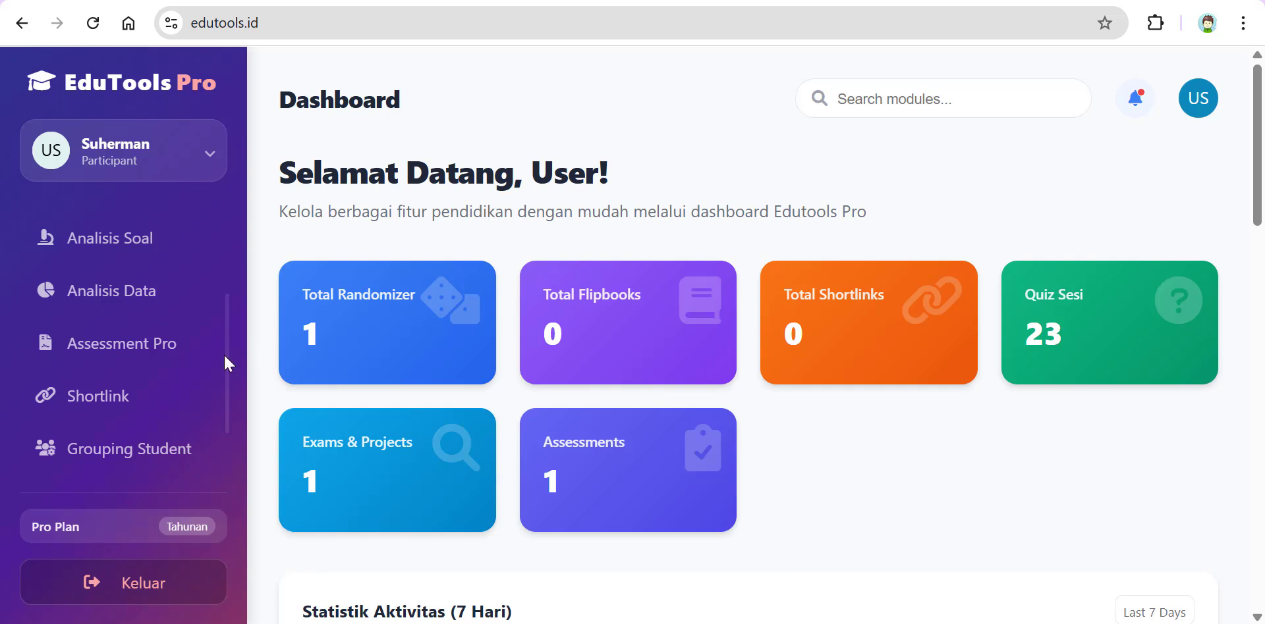
- Open the Grouping Student module
{"action": "scroll", "coordinate": [223, 353], "scroll_direction": "down", "scroll_amount": 2}
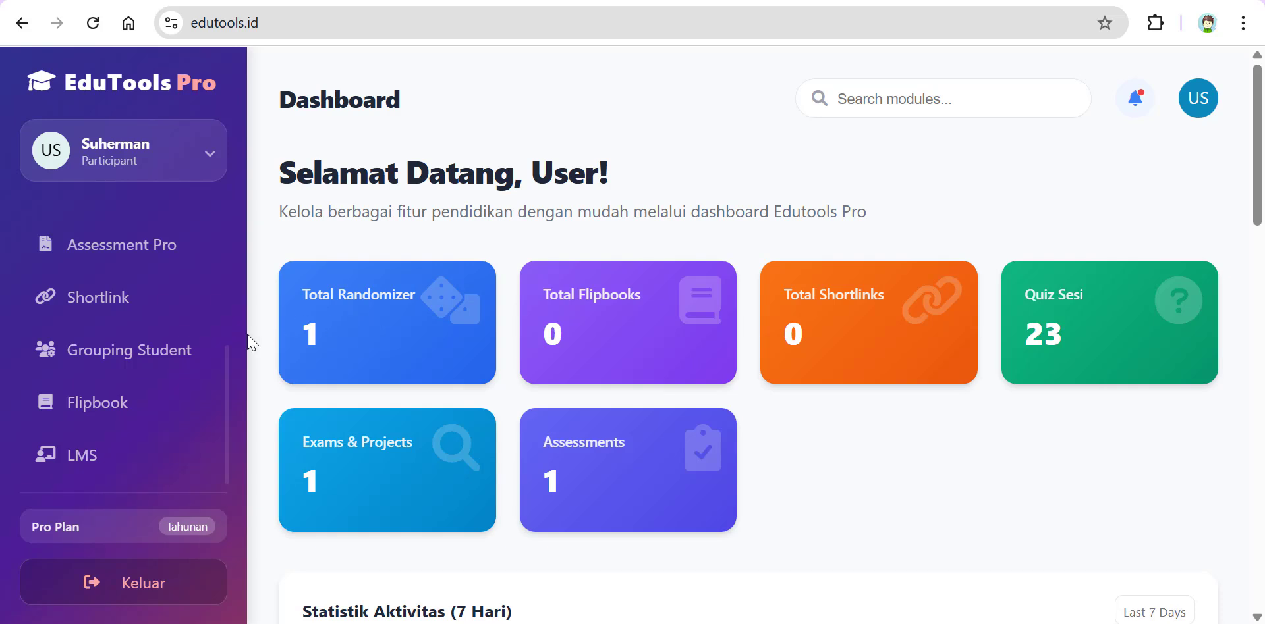
{"action": "left_click", "coordinate": [117, 369]}
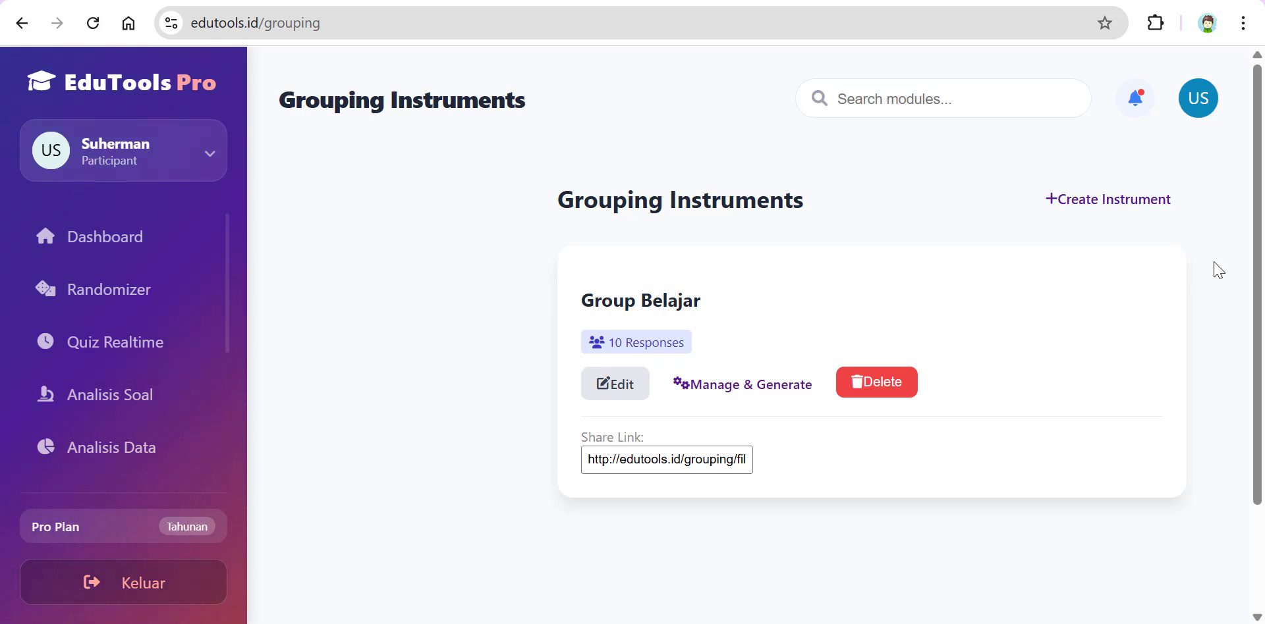
- Open the new instrument form, look over its Instrument Title and Description fields, and return to the instruments list without saving
{"action": "left_click", "coordinate": [1115, 203]}
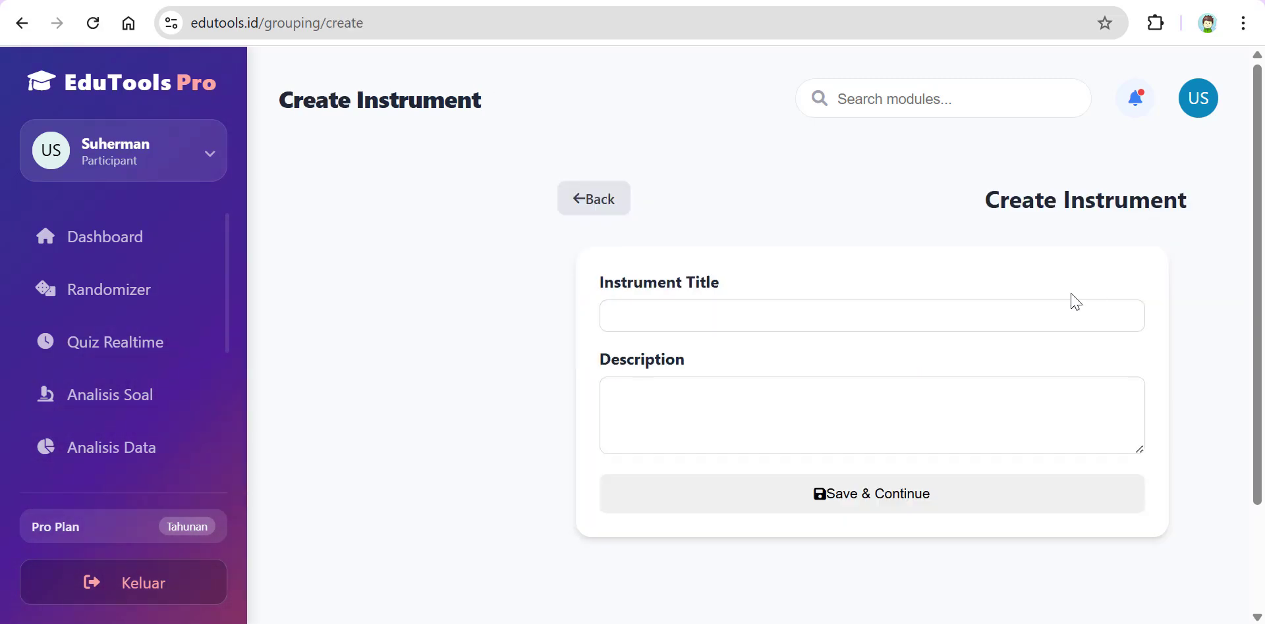
{"action": "left_click", "coordinate": [951, 322]}
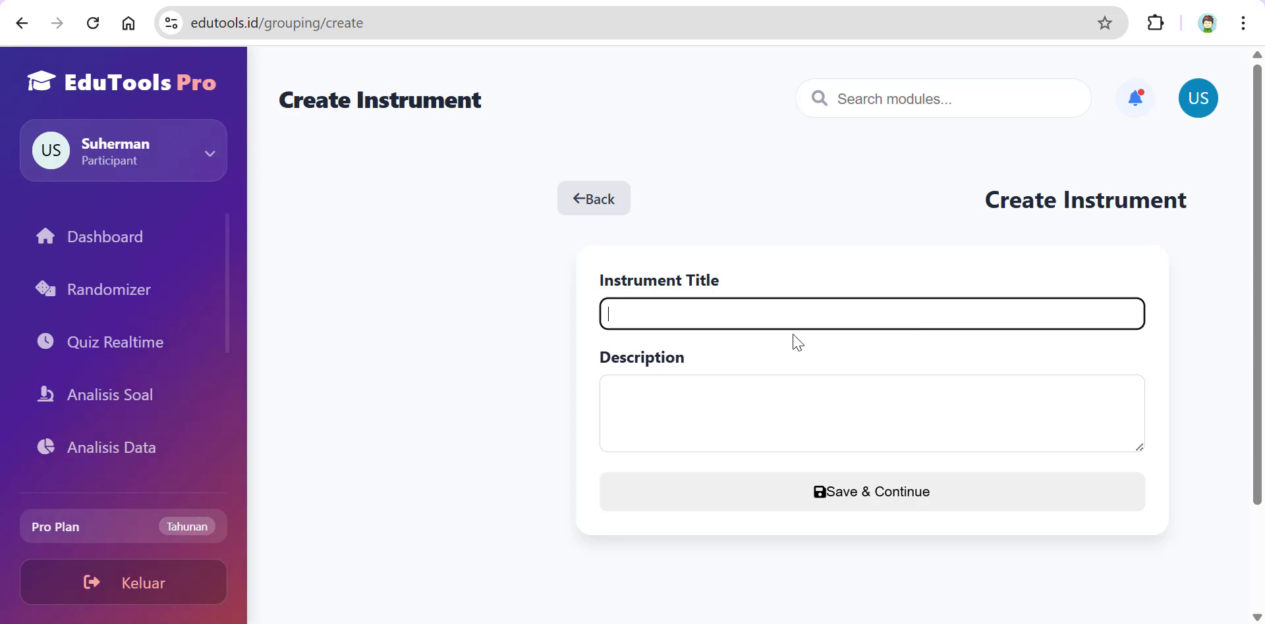
{"action": "left_click", "coordinate": [731, 399]}
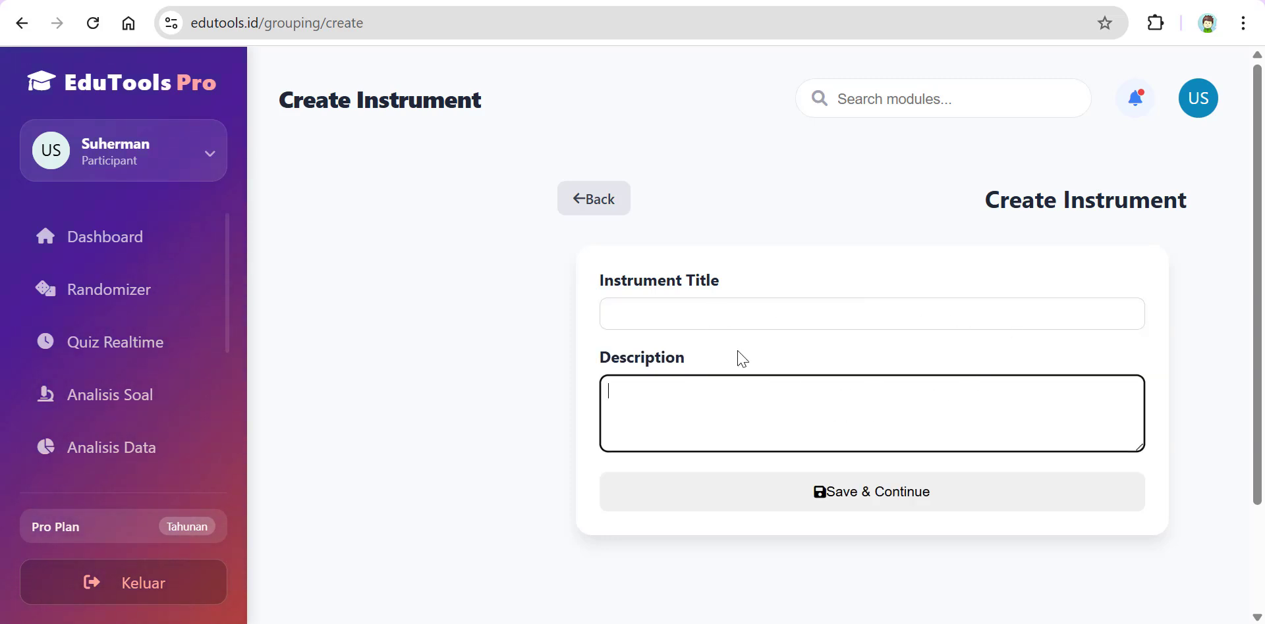
{"action": "left_click", "coordinate": [793, 314]}
{"action": "left_click", "coordinate": [781, 383]}
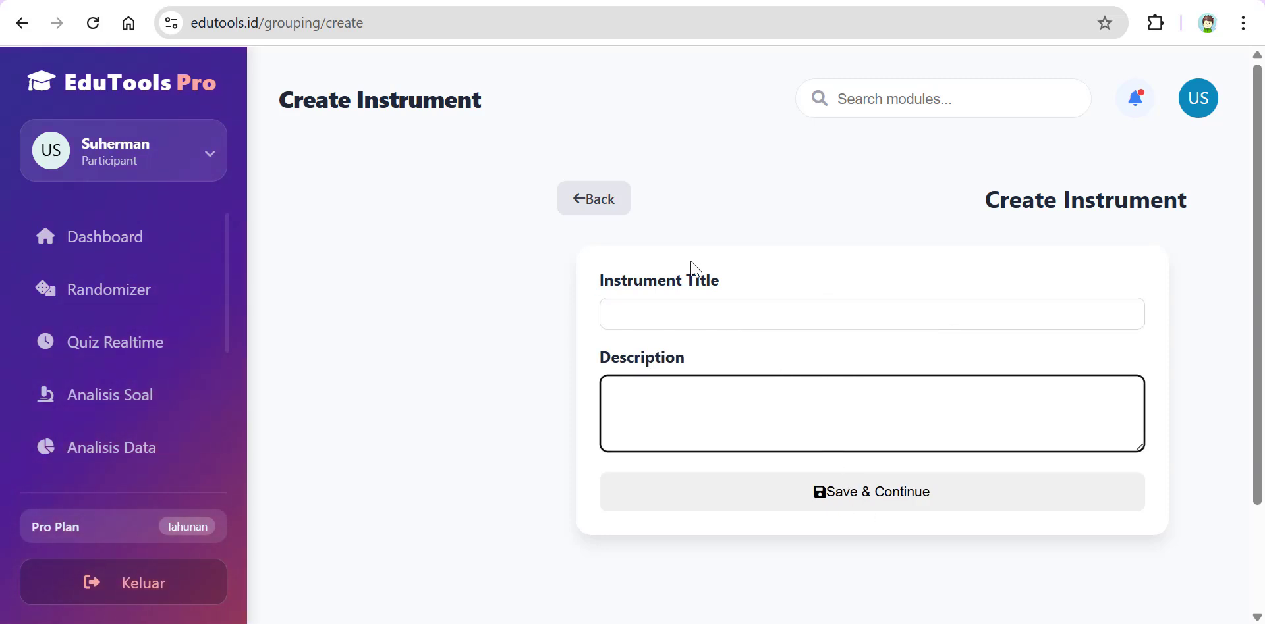
{"action": "left_click", "coordinate": [603, 210]}
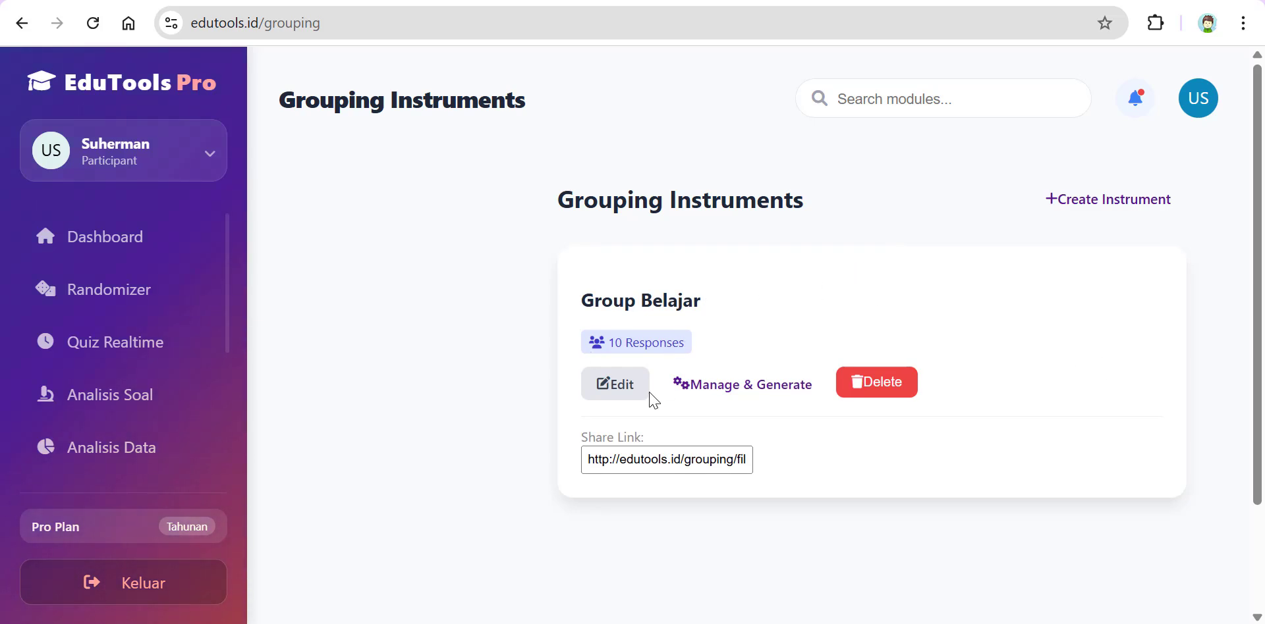
- Open the Group Belajar instrument for editing and review its title, description and the fields for adding a question
{"action": "left_click", "coordinate": [615, 390]}
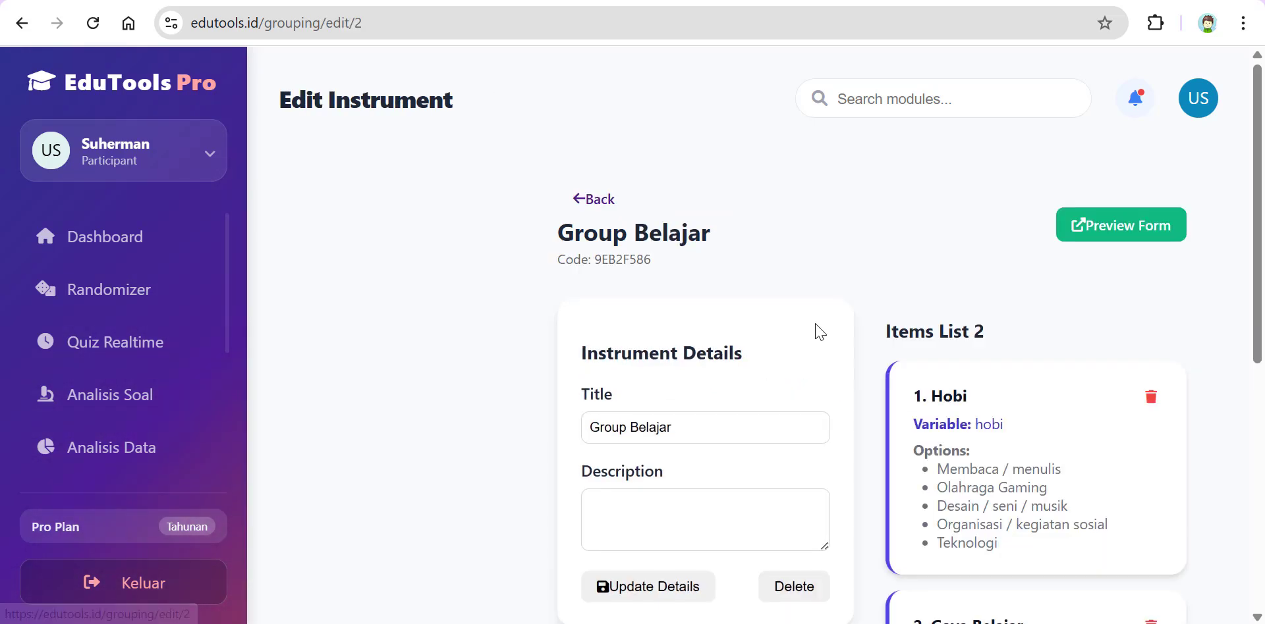
{"action": "scroll", "coordinate": [817, 331], "scroll_direction": "down", "scroll_amount": 4}
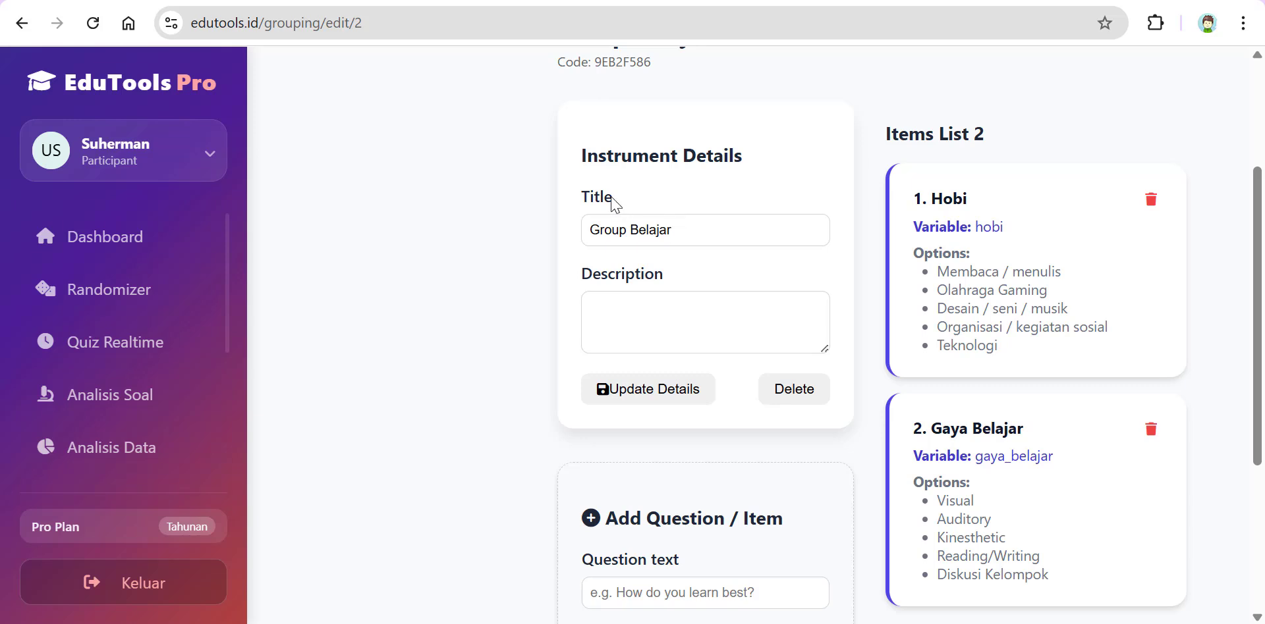
{"action": "left_click", "coordinate": [713, 233]}
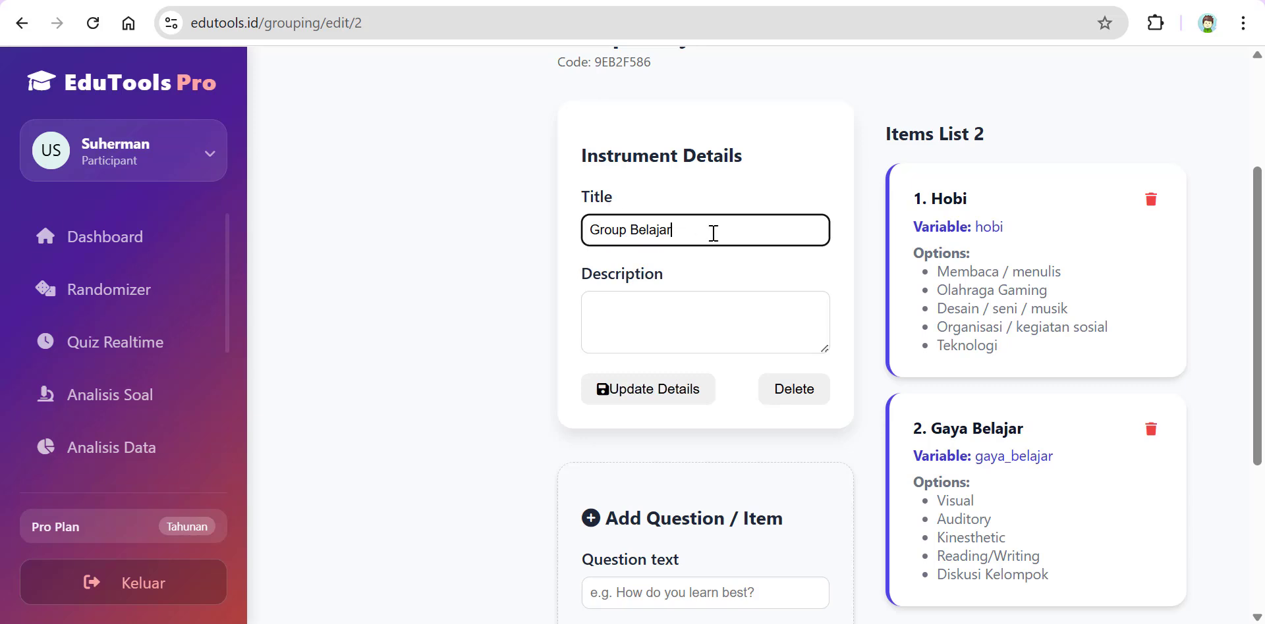
{"action": "left_click", "coordinate": [687, 314]}
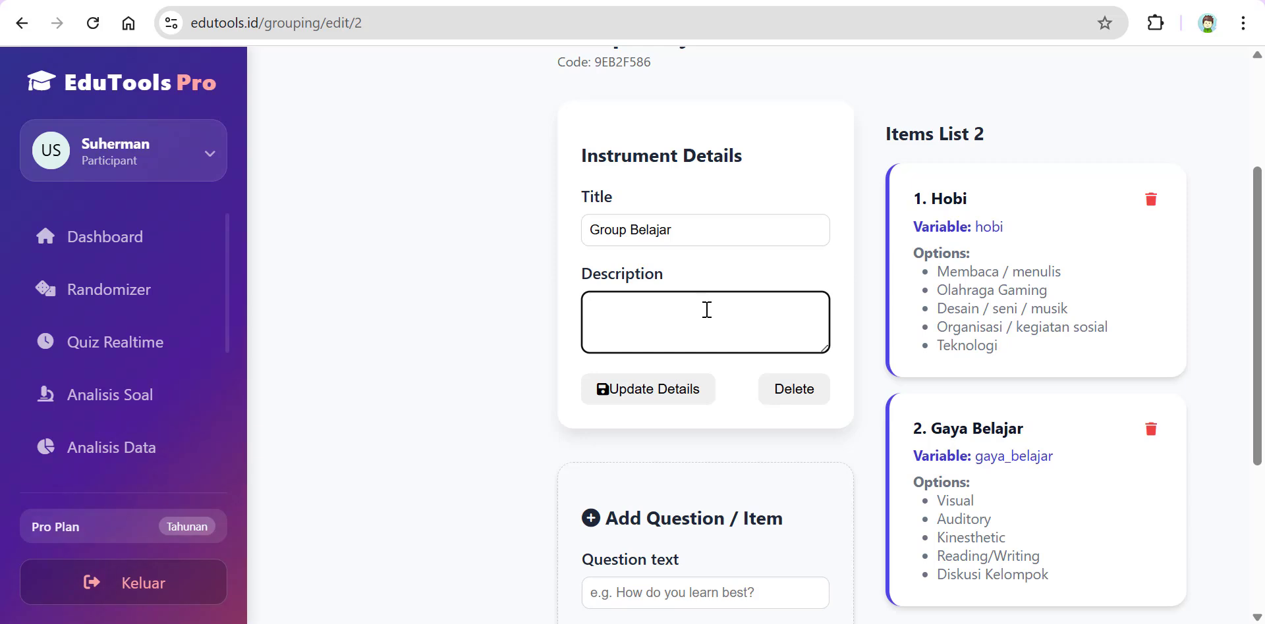
{"action": "scroll", "coordinate": [709, 306], "scroll_direction": "down", "scroll_amount": 3}
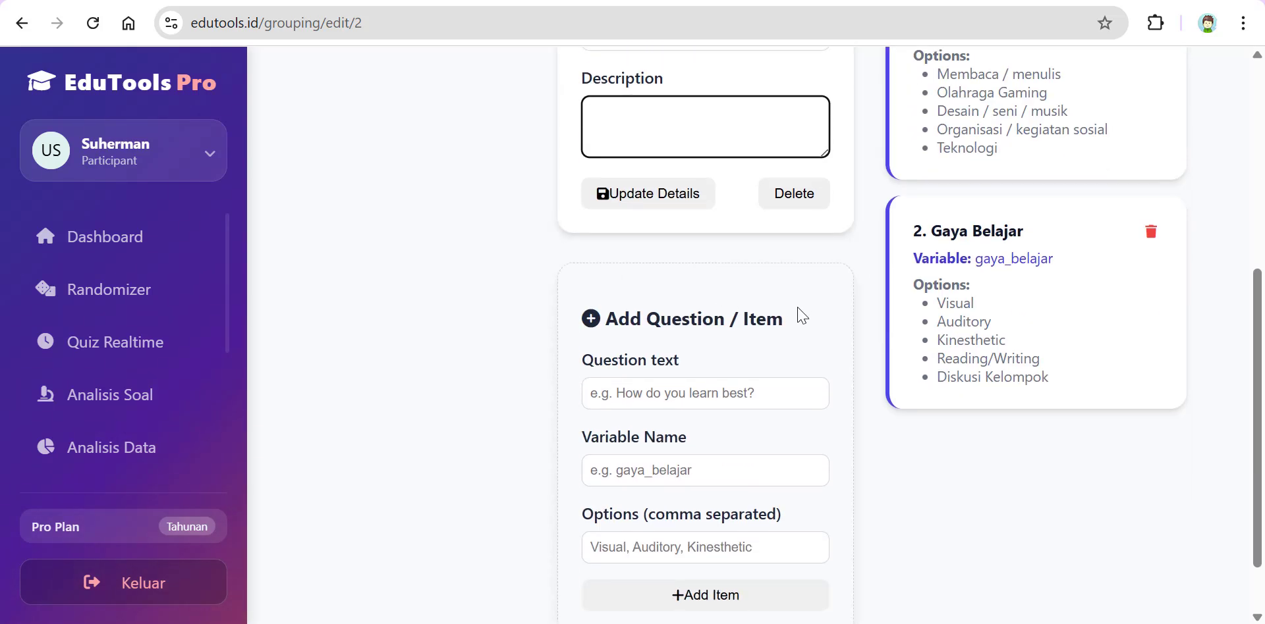
{"action": "scroll", "coordinate": [790, 329], "scroll_direction": "down", "scroll_amount": 1}
{"action": "left_click", "coordinate": [749, 317]}
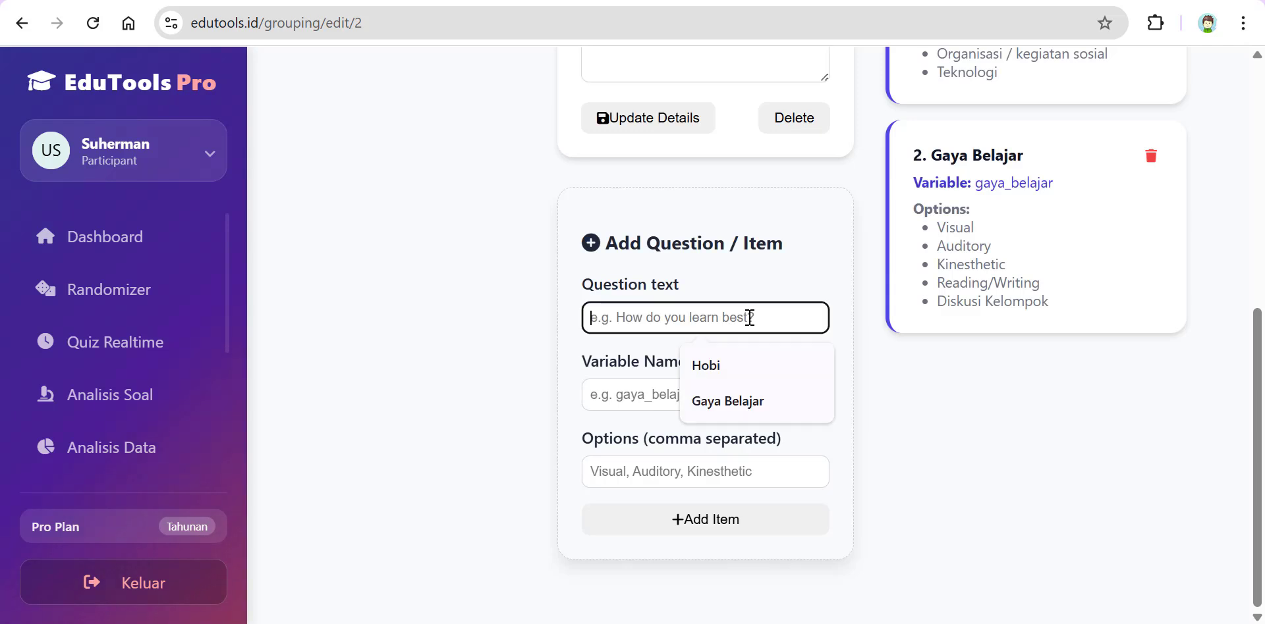
{"action": "left_click", "coordinate": [924, 374]}
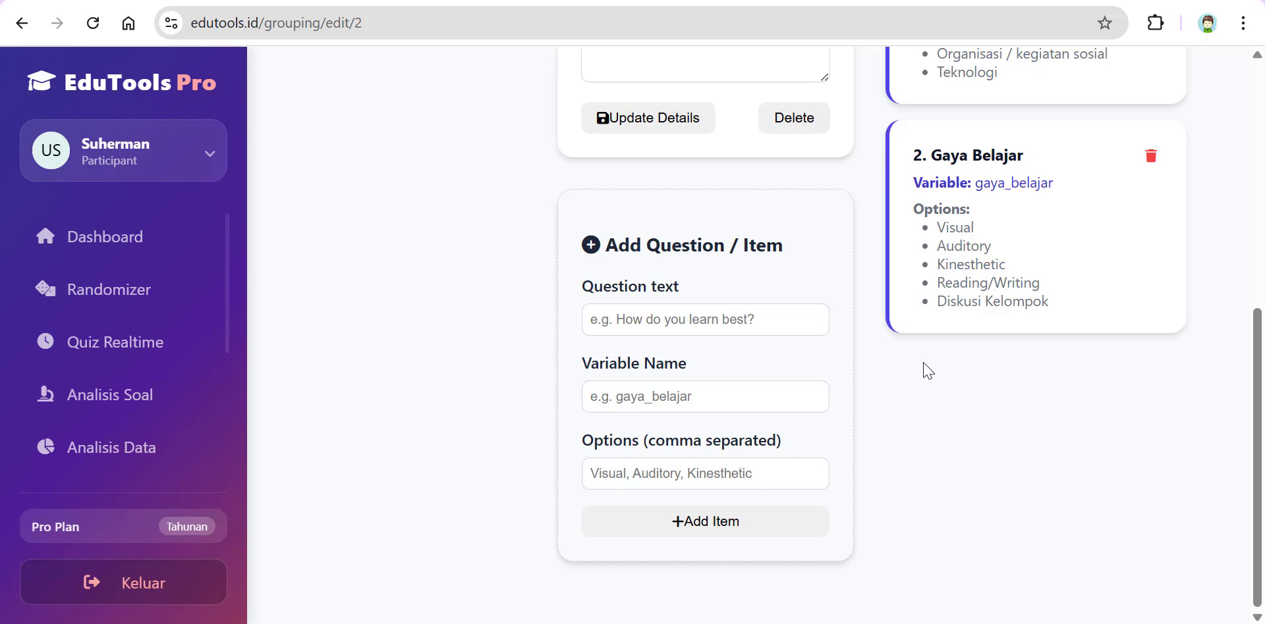
- Examine the Hobi and Gaya Belajar items, comparing their variables and options with the fields for adding a question
{"action": "scroll", "coordinate": [928, 372], "scroll_direction": "up", "scroll_amount": 4}
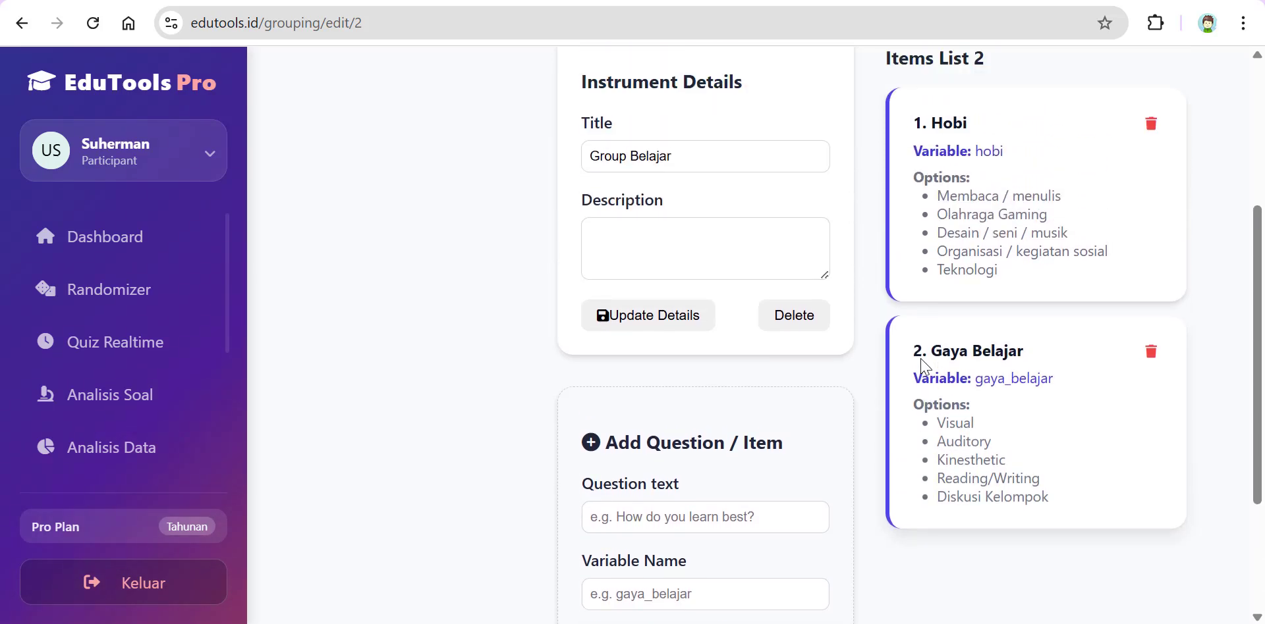
{"action": "scroll", "coordinate": [922, 358], "scroll_direction": "up", "scroll_amount": 1}
{"action": "scroll", "coordinate": [892, 398], "scroll_direction": "down", "scroll_amount": 5}
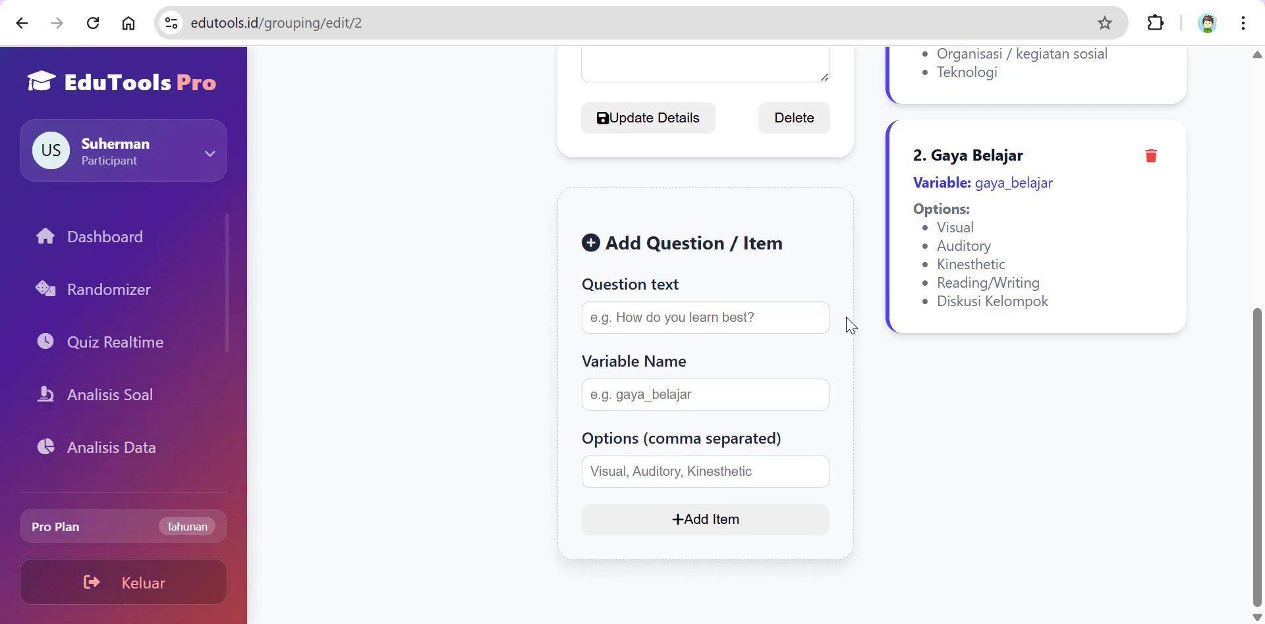
{"action": "scroll", "coordinate": [849, 322], "scroll_direction": "up", "scroll_amount": 3}
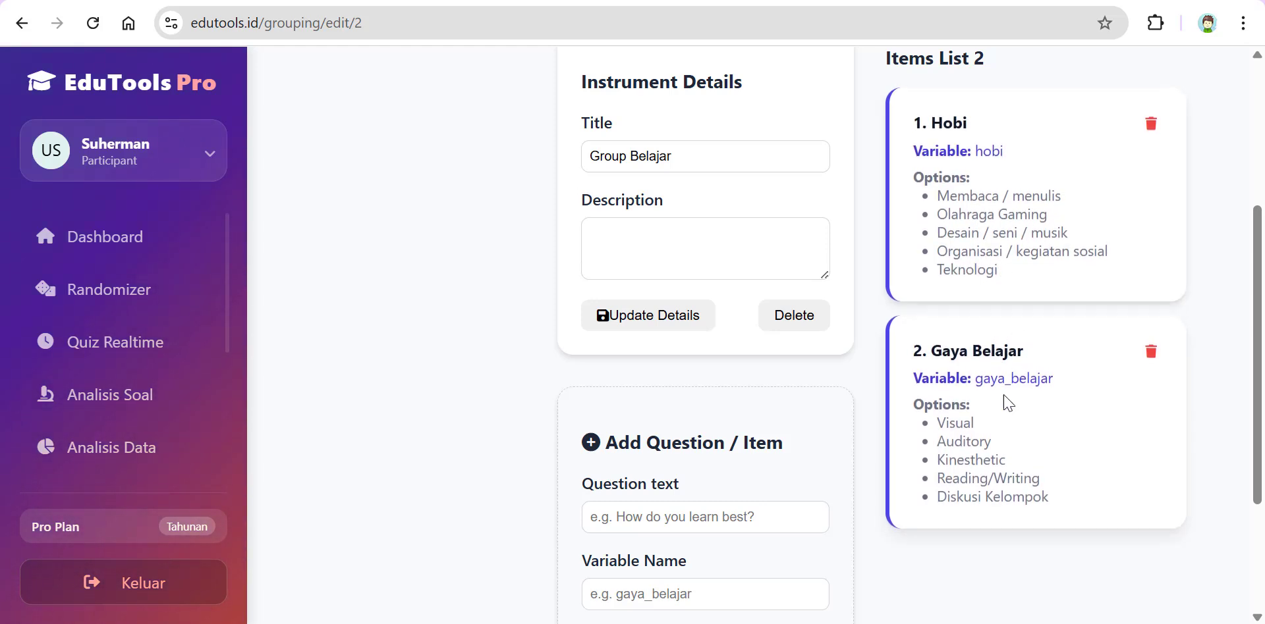
{"action": "scroll", "coordinate": [997, 381], "scroll_direction": "down", "scroll_amount": 1}
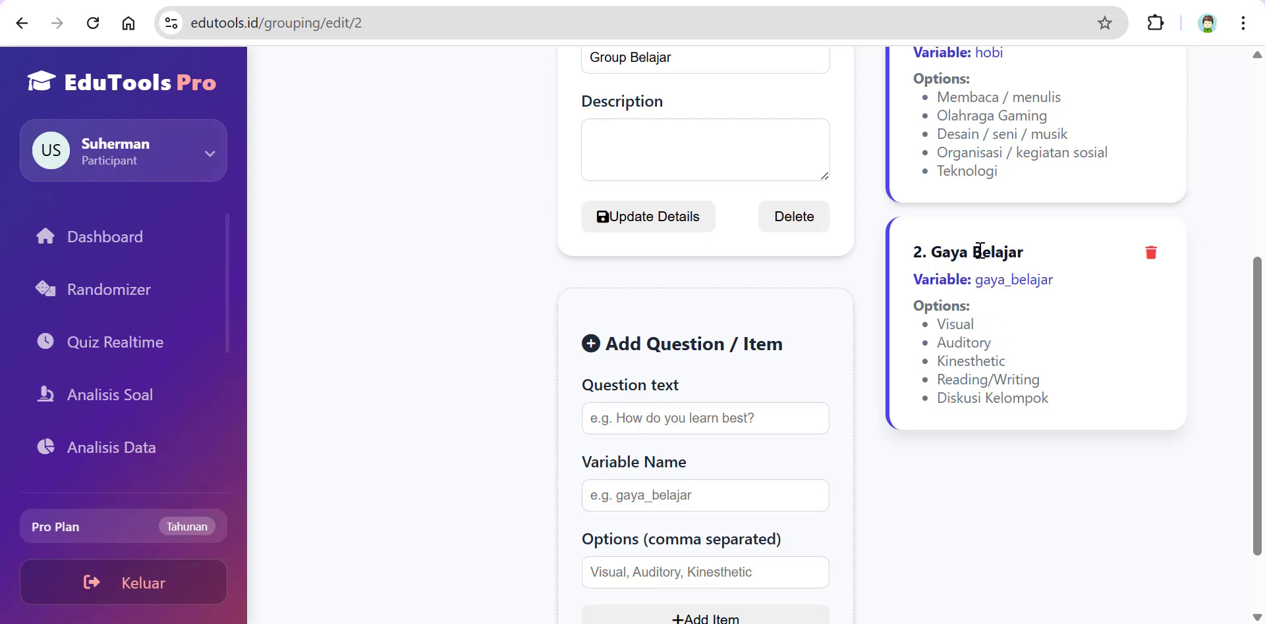
{"action": "scroll", "coordinate": [980, 254], "scroll_direction": "up", "scroll_amount": 1}
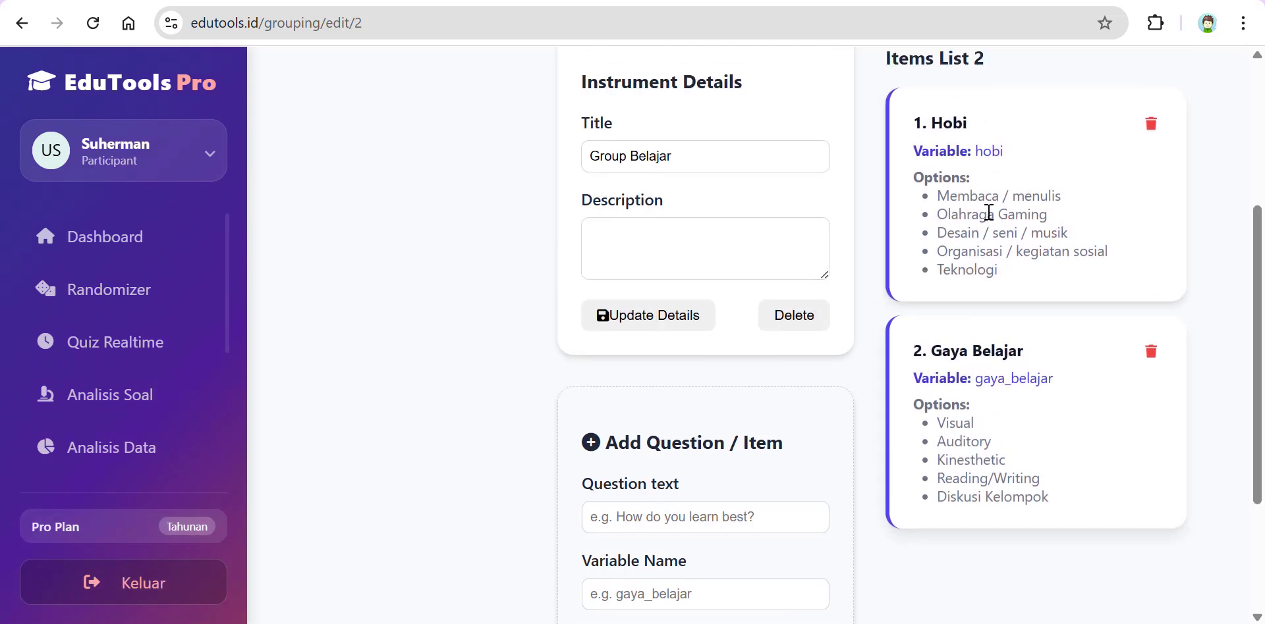
{"action": "scroll", "coordinate": [946, 338], "scroll_direction": "up", "scroll_amount": 2}
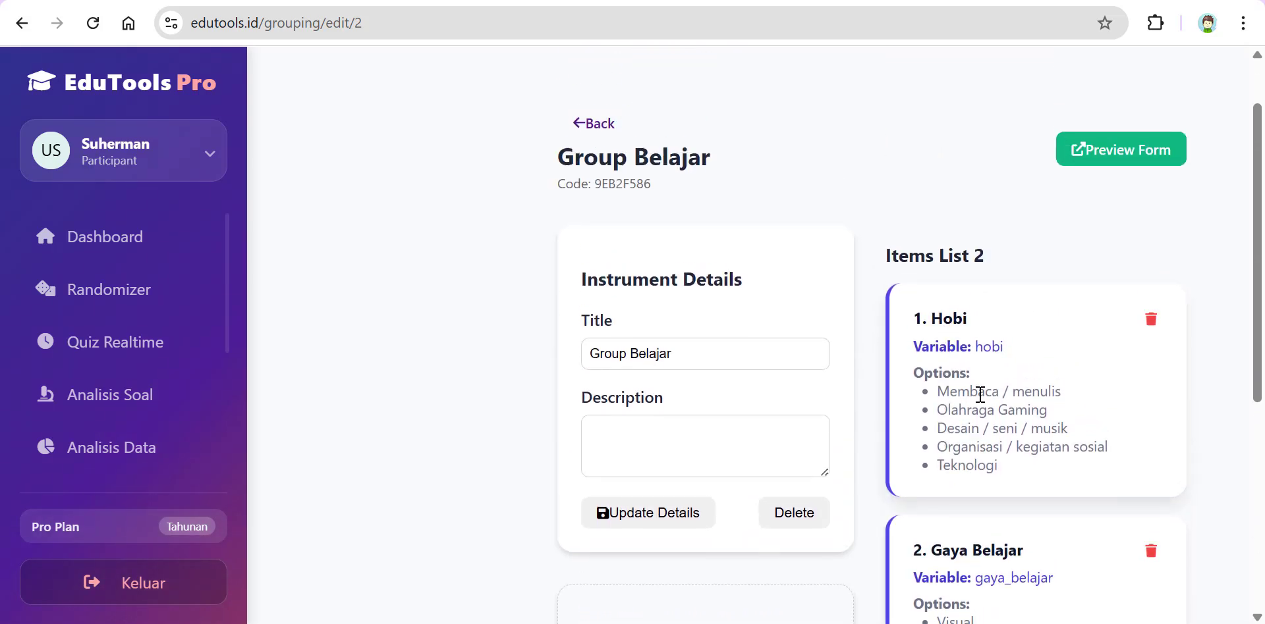
{"action": "scroll", "coordinate": [980, 394], "scroll_direction": "down", "scroll_amount": 1}
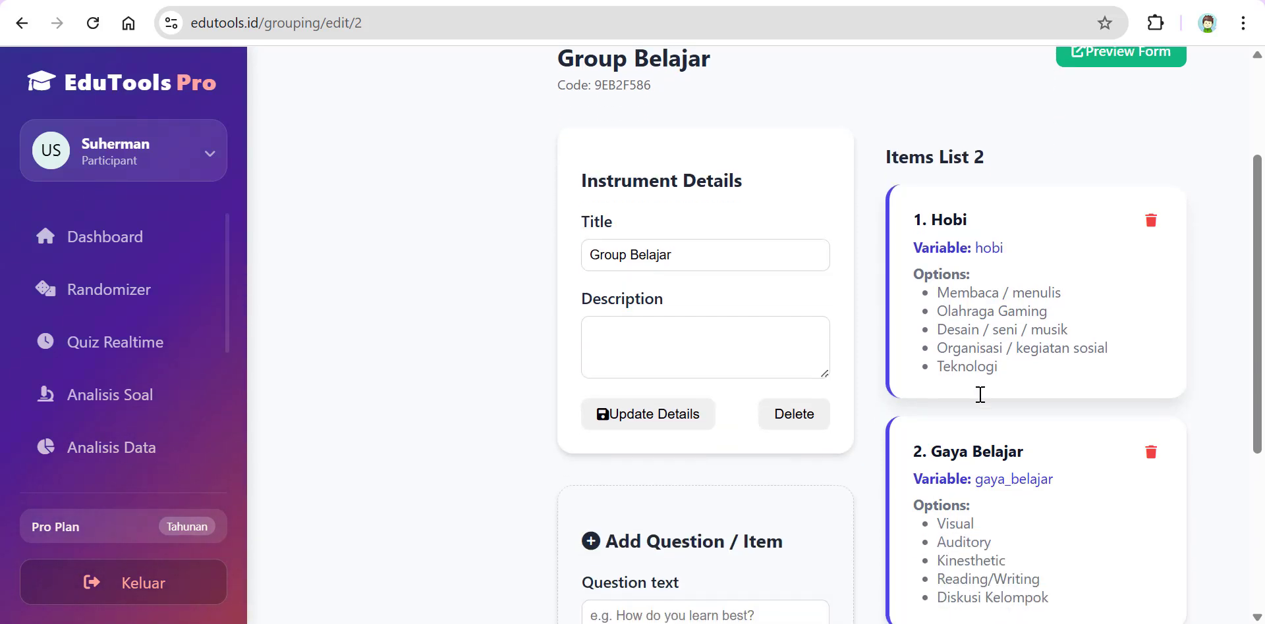
{"action": "scroll", "coordinate": [980, 394], "scroll_direction": "down", "scroll_amount": 1}
{"action": "scroll", "coordinate": [982, 398], "scroll_direction": "up", "scroll_amount": 1}
{"action": "scroll", "coordinate": [1011, 227], "scroll_direction": "up", "scroll_amount": 2}
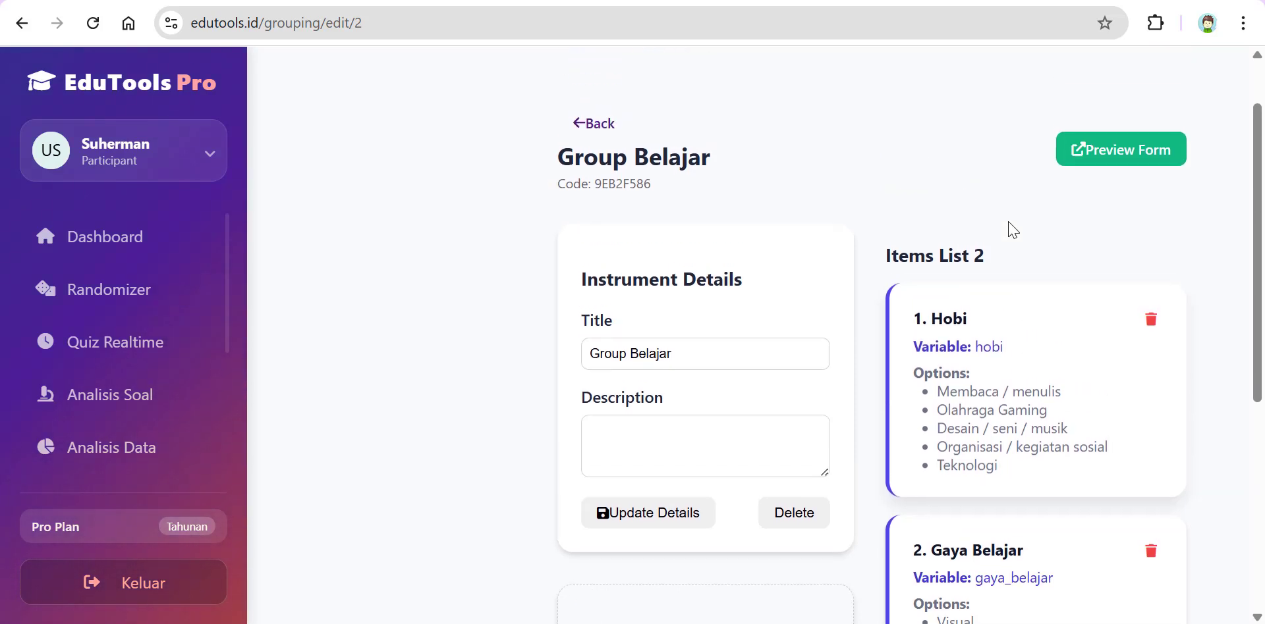
{"action": "scroll", "coordinate": [995, 217], "scroll_direction": "down", "scroll_amount": 3}
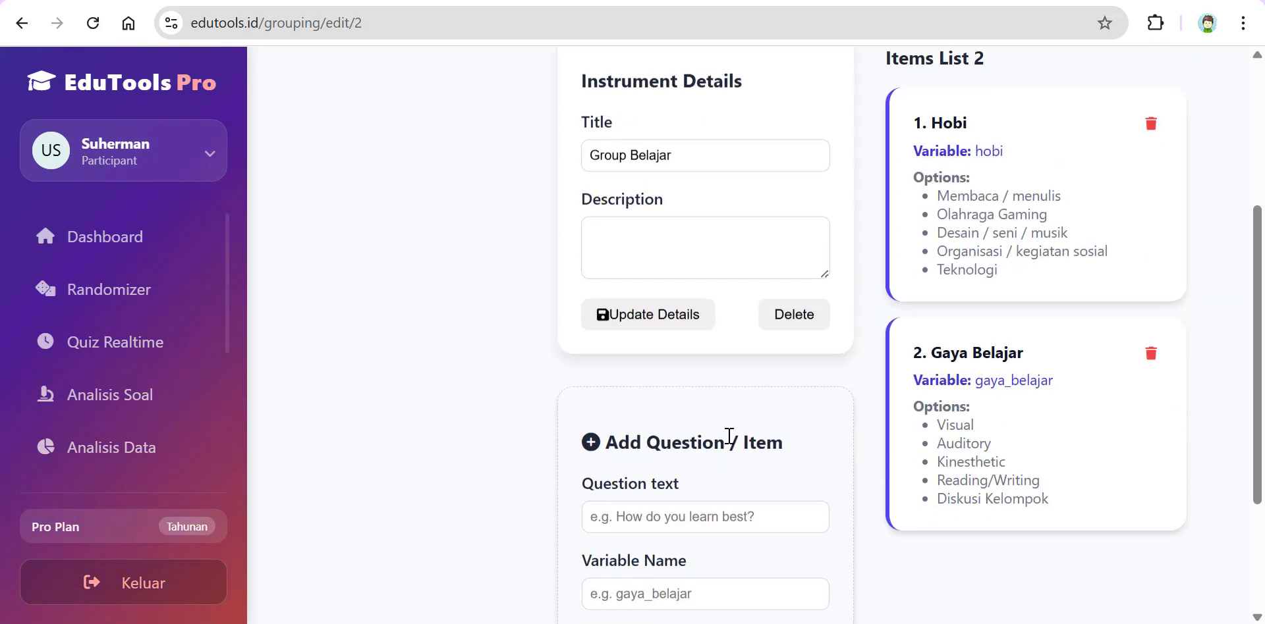
{"action": "scroll", "coordinate": [892, 393], "scroll_direction": "up", "scroll_amount": 3}
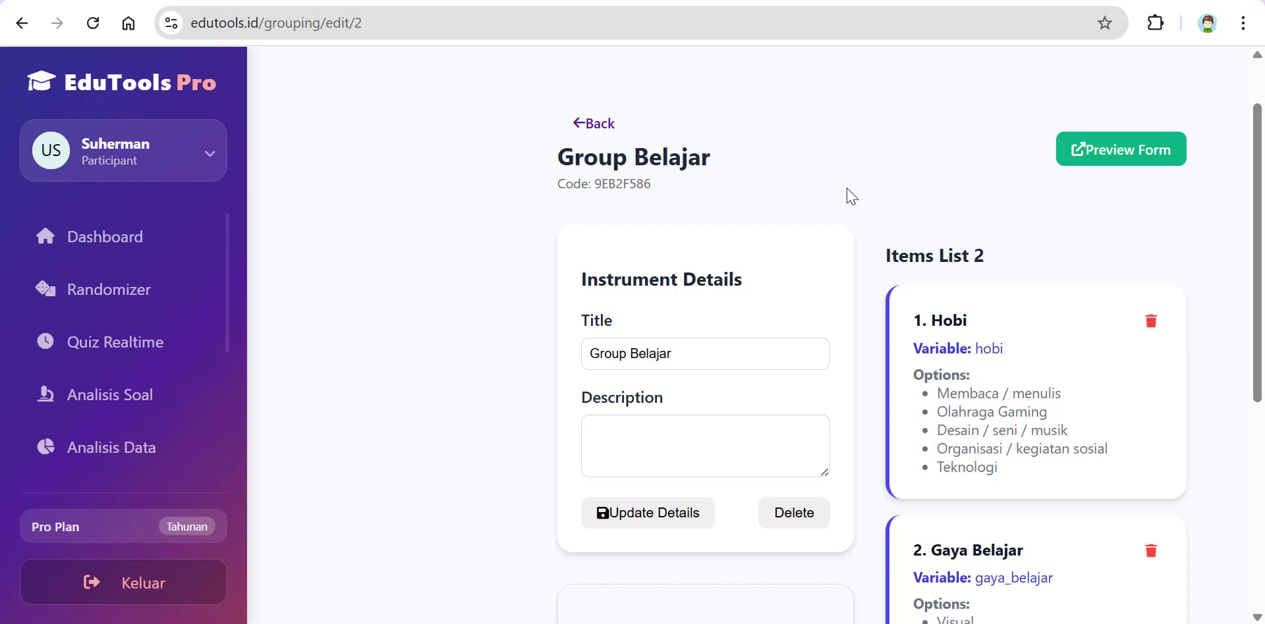
{"action": "scroll", "coordinate": [960, 319], "scroll_direction": "down", "scroll_amount": 1}
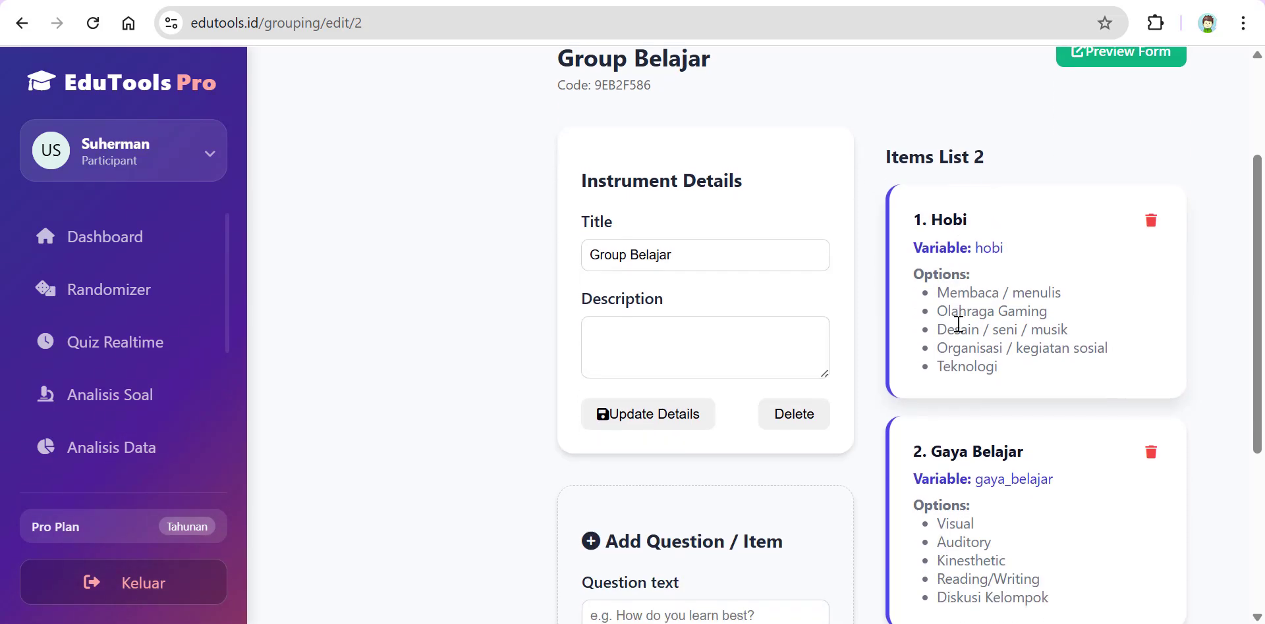
- Highlight the Group Belajar instrument's code to inspect it, and return to the instruments list
{"action": "double_click", "coordinate": [635, 90]}
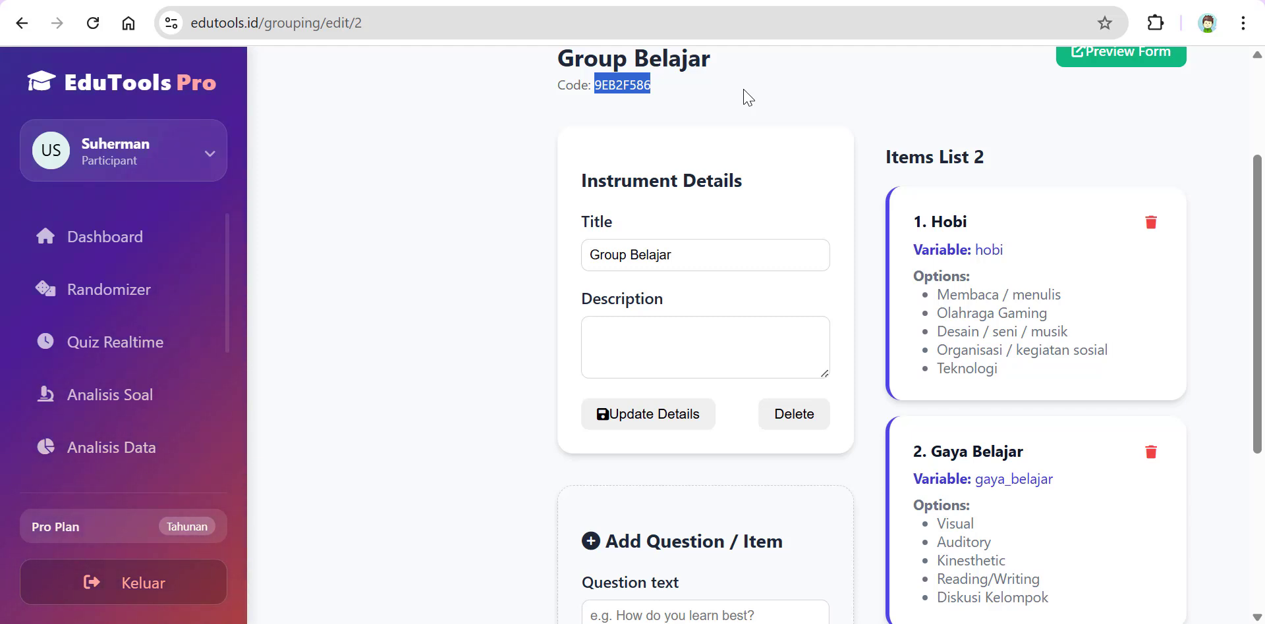
{"action": "scroll", "coordinate": [755, 103], "scroll_direction": "up", "scroll_amount": 1}
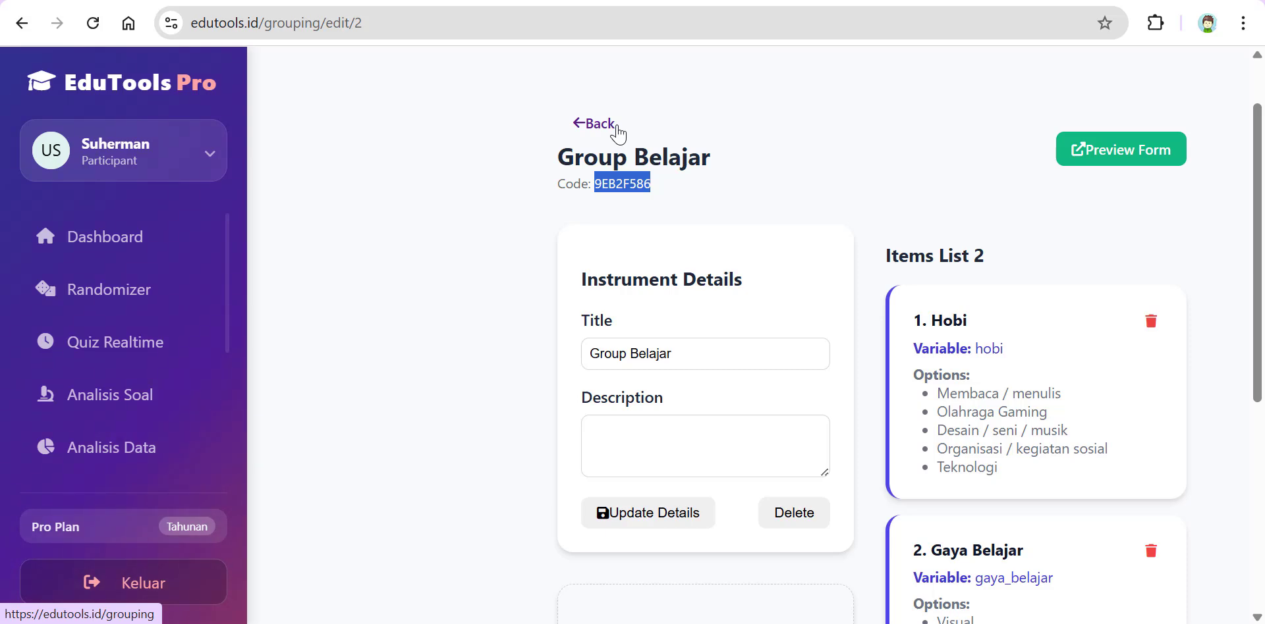
{"action": "left_click", "coordinate": [629, 188]}
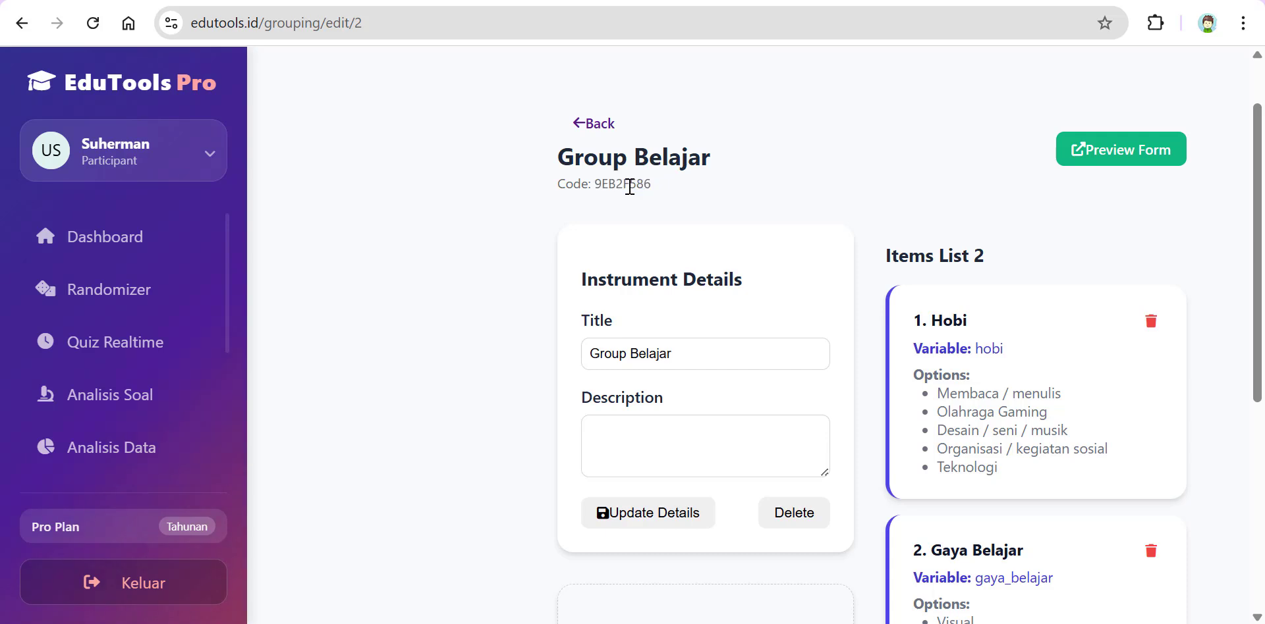
{"action": "left_click", "coordinate": [597, 124]}
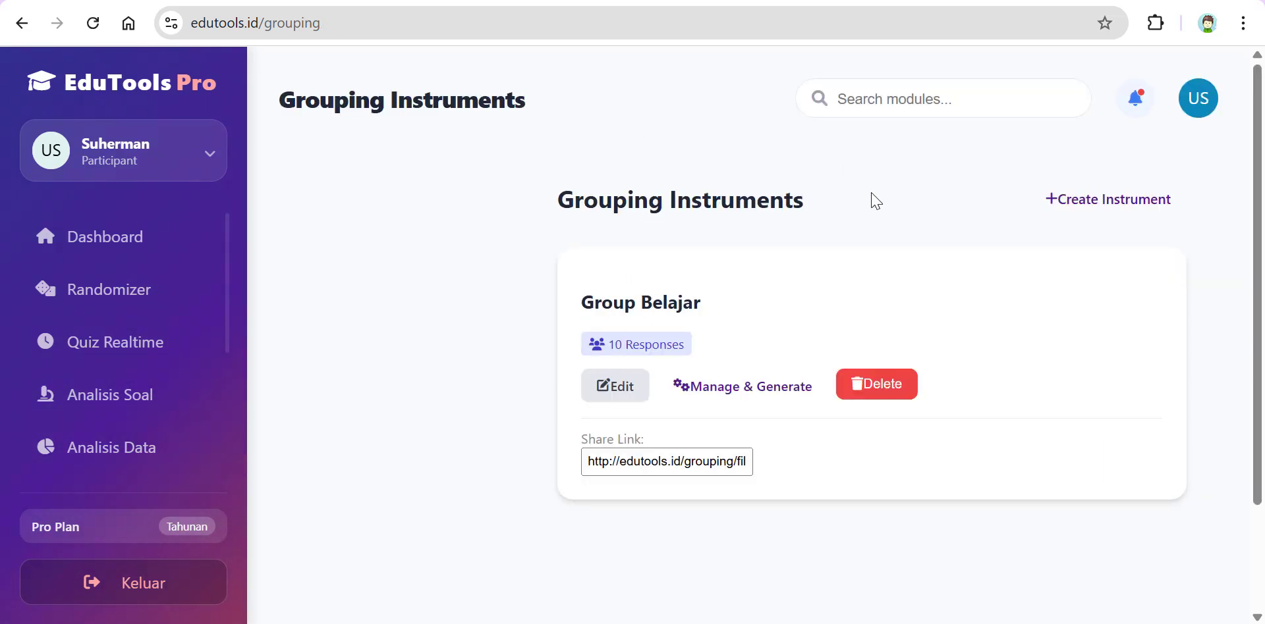
- Copy the Group Belajar share link and open it in a new browser tab
{"action": "left_click", "coordinate": [648, 463]}
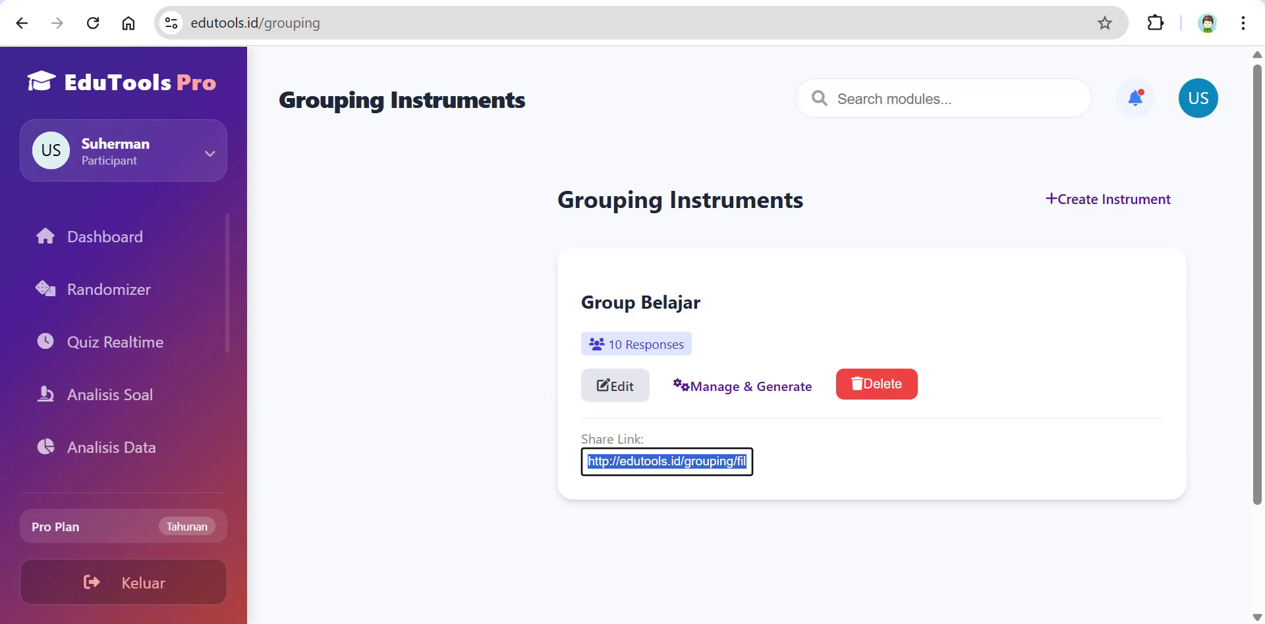
{"action": "key", "text": "ctrl+t"}
{"action": "type", "text": "http://edutools.id/grouping/fill/9EB2F586"}
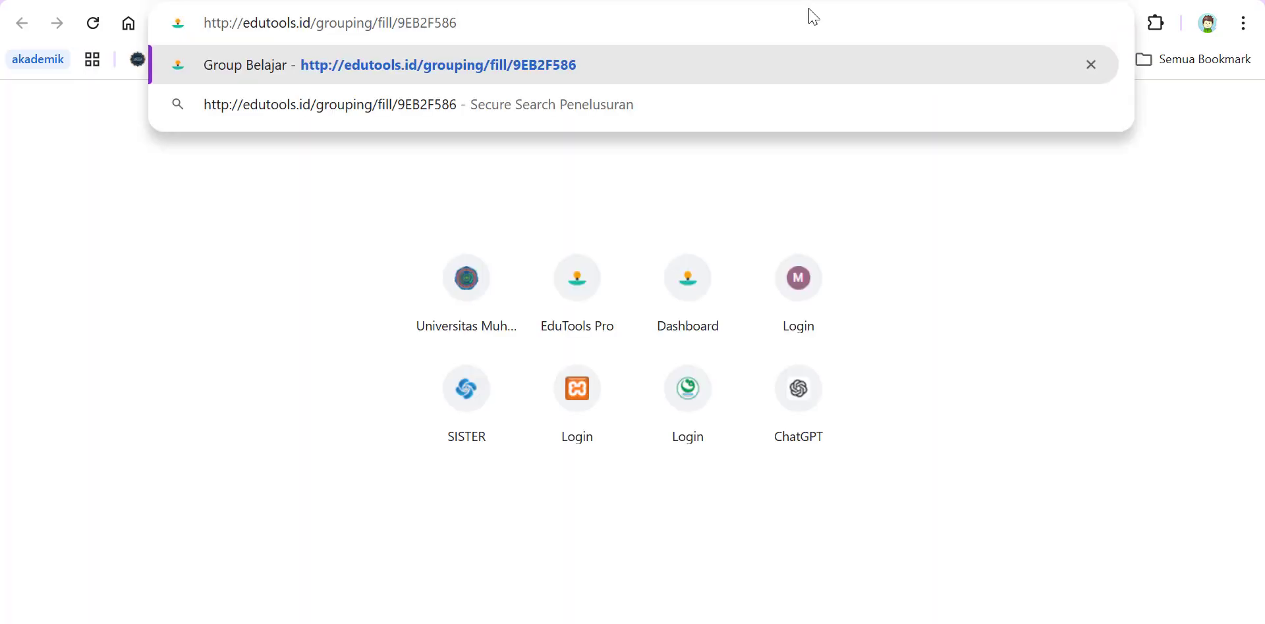
{"action": "key", "text": "Return"}
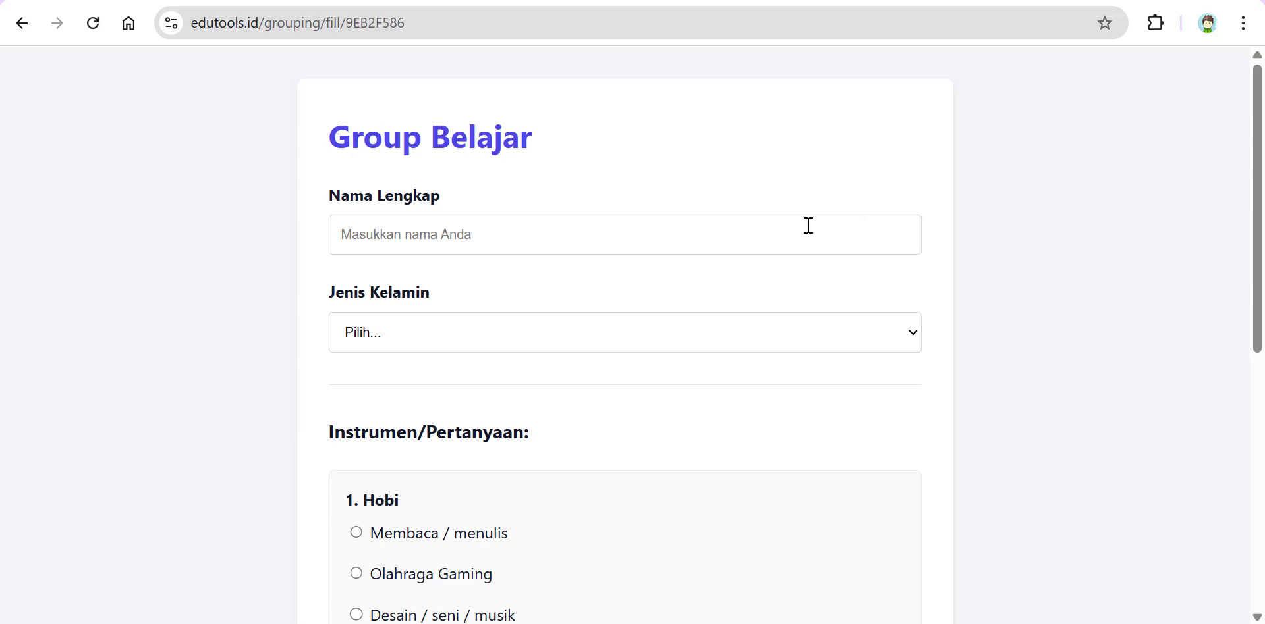
- Review the Group Belajar form from the Nama Lengkap and Jenis Kelamin fields through the Hobi and Gaya Belajar questions
{"action": "left_click", "coordinate": [795, 242]}
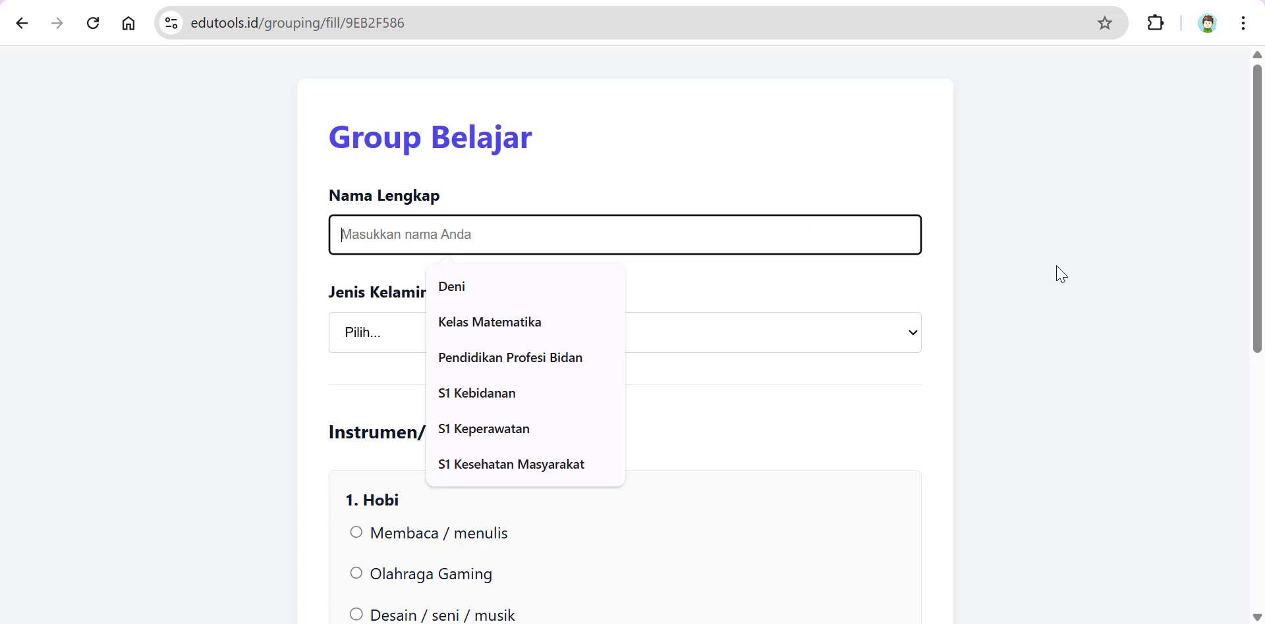
{"action": "left_click", "coordinate": [889, 336]}
{"action": "left_click", "coordinate": [1057, 315]}
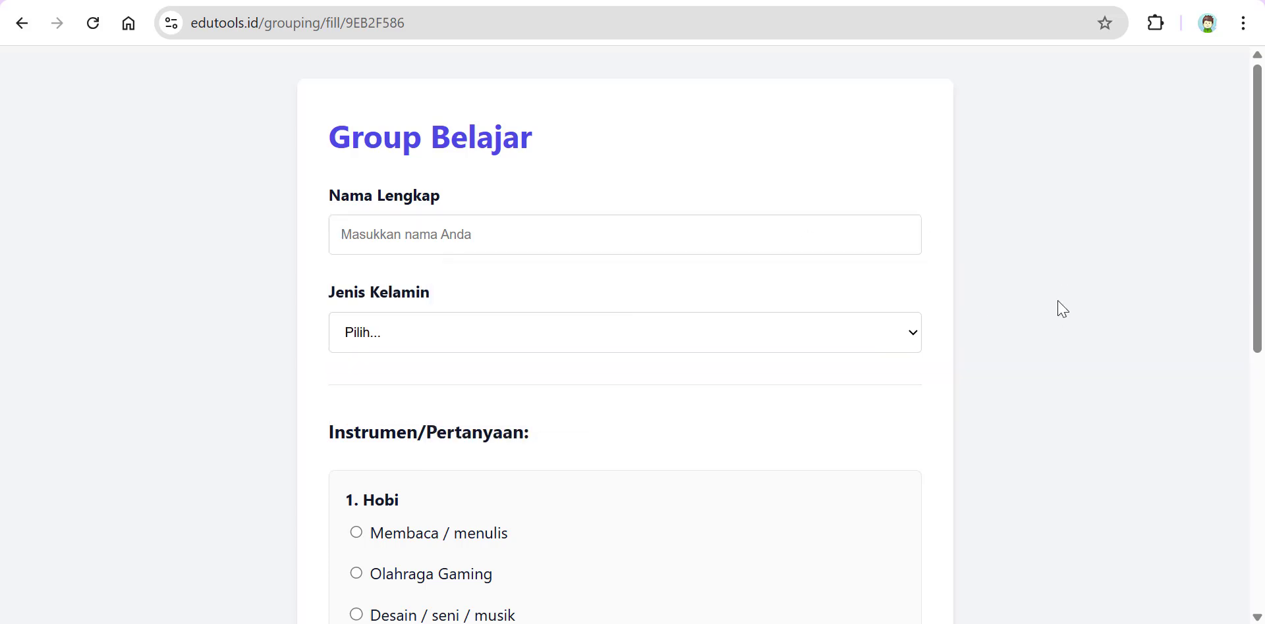
{"action": "scroll", "coordinate": [1062, 310], "scroll_direction": "down", "scroll_amount": 3}
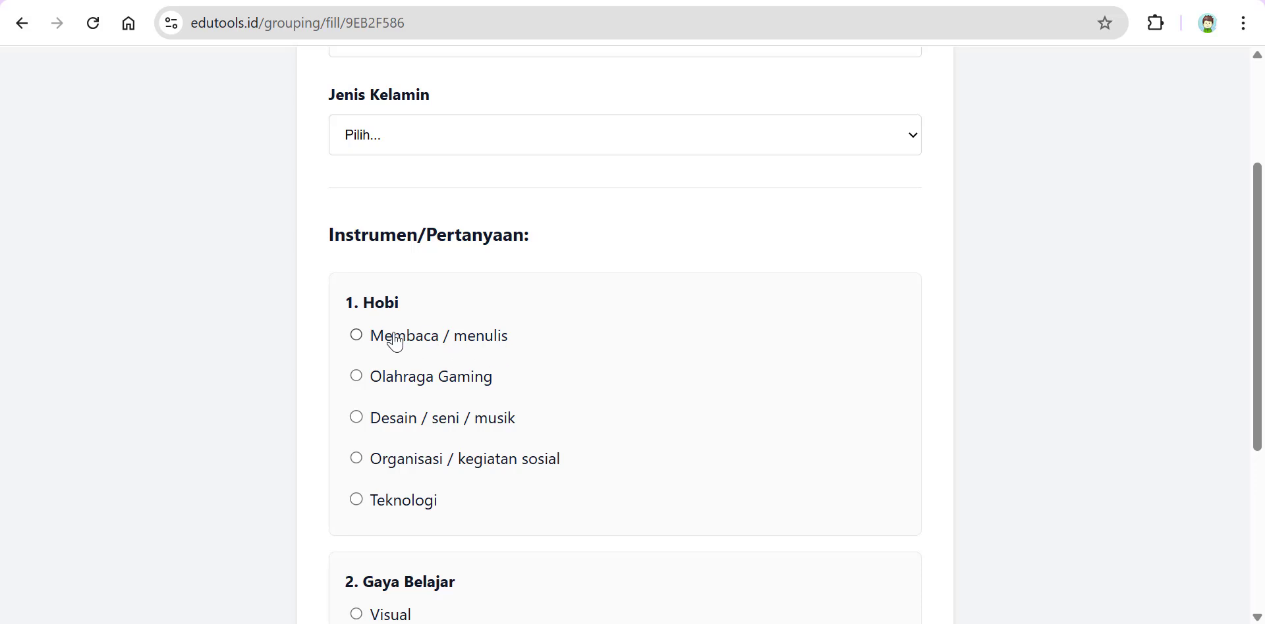
{"action": "scroll", "coordinate": [583, 254], "scroll_direction": "down", "scroll_amount": 4}
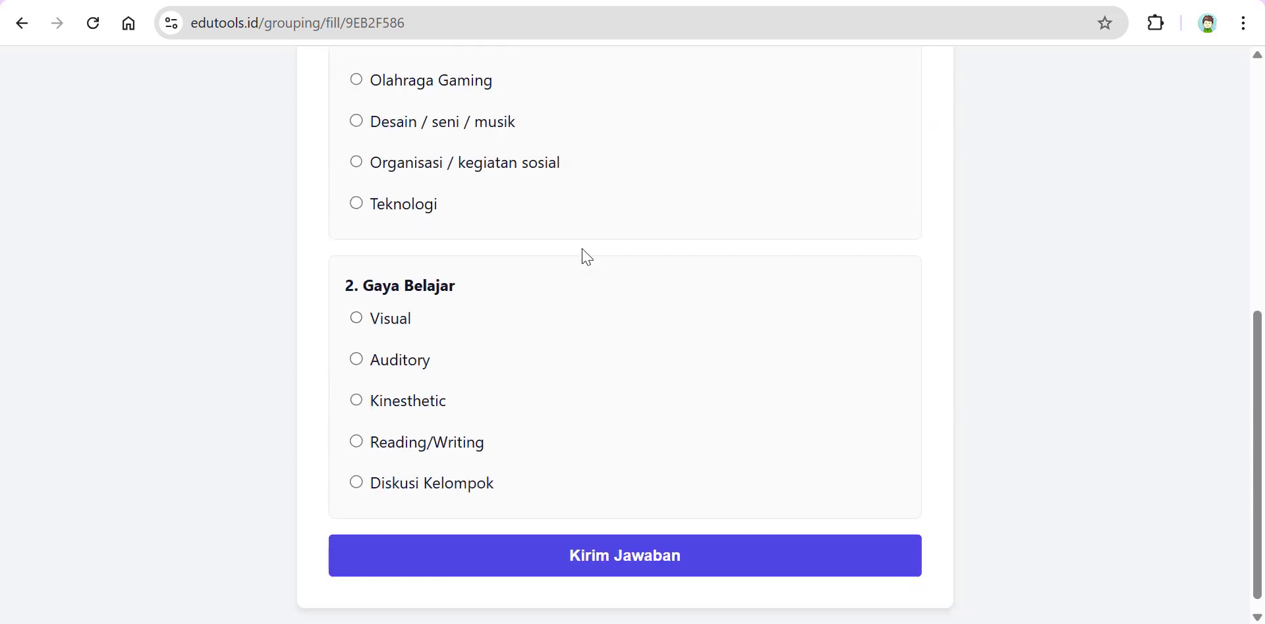
{"action": "scroll", "coordinate": [585, 257], "scroll_direction": "up", "scroll_amount": 7}
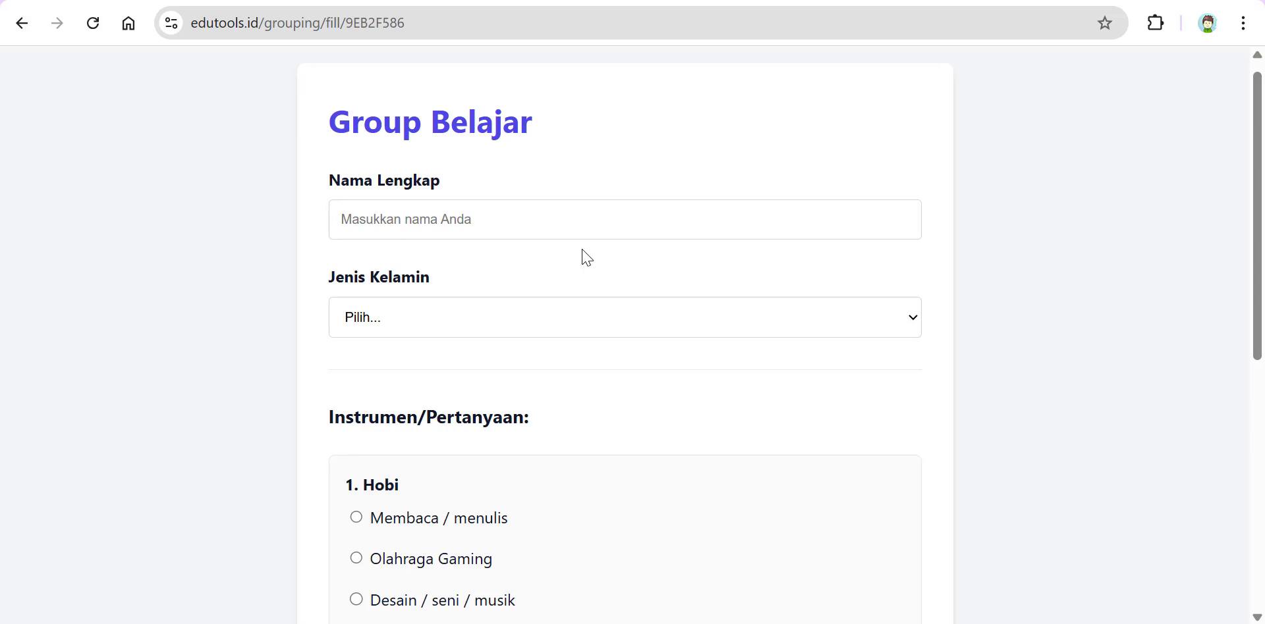
- Inspect the form's Nama Lengkap field and the choices offered for Jenis Kelamin without filling them in
{"action": "scroll", "coordinate": [586, 258], "scroll_direction": "down", "scroll_amount": 1}
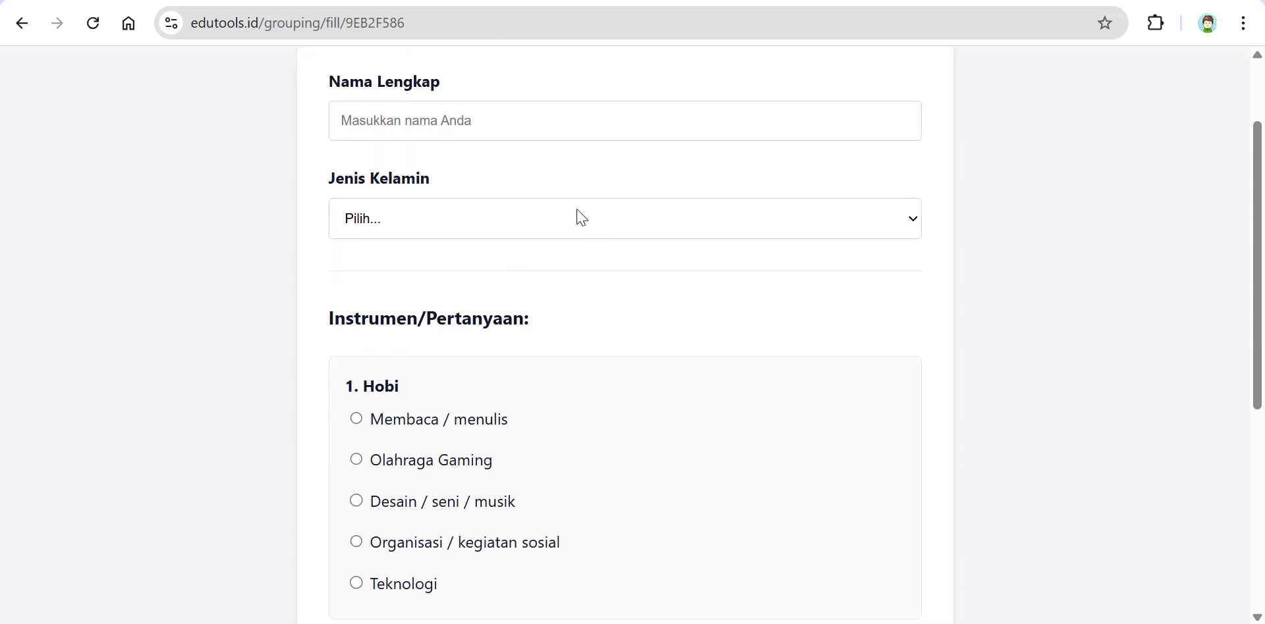
{"action": "left_click", "coordinate": [609, 126]}
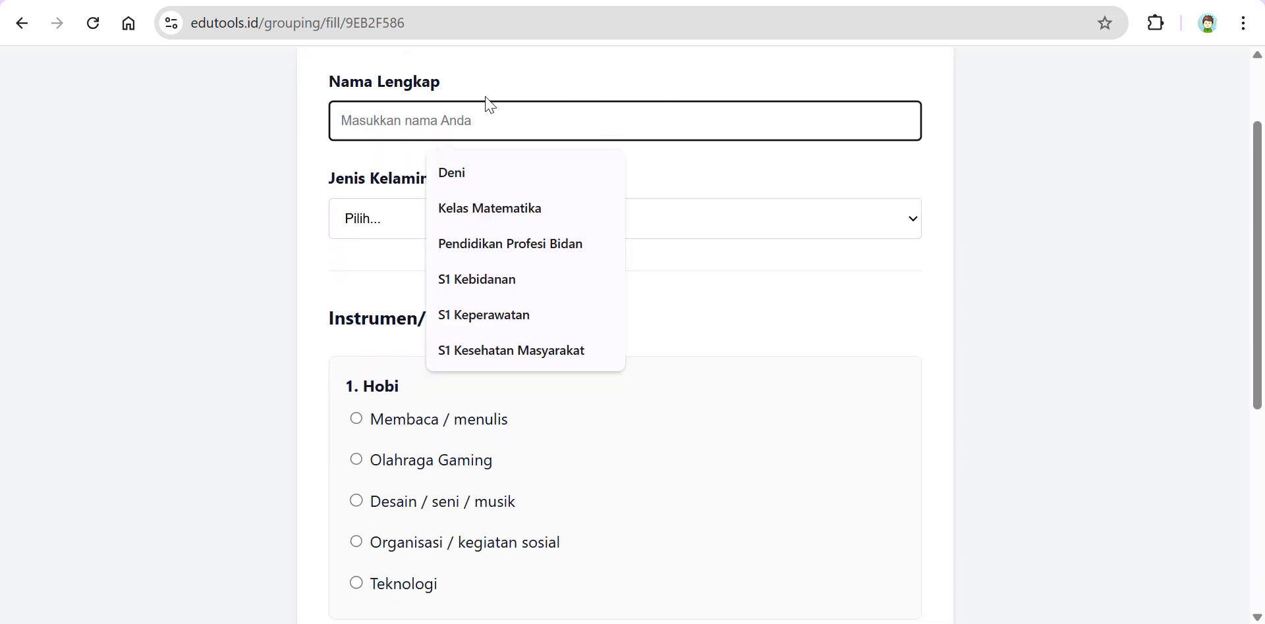
{"action": "left_click", "coordinate": [1014, 121]}
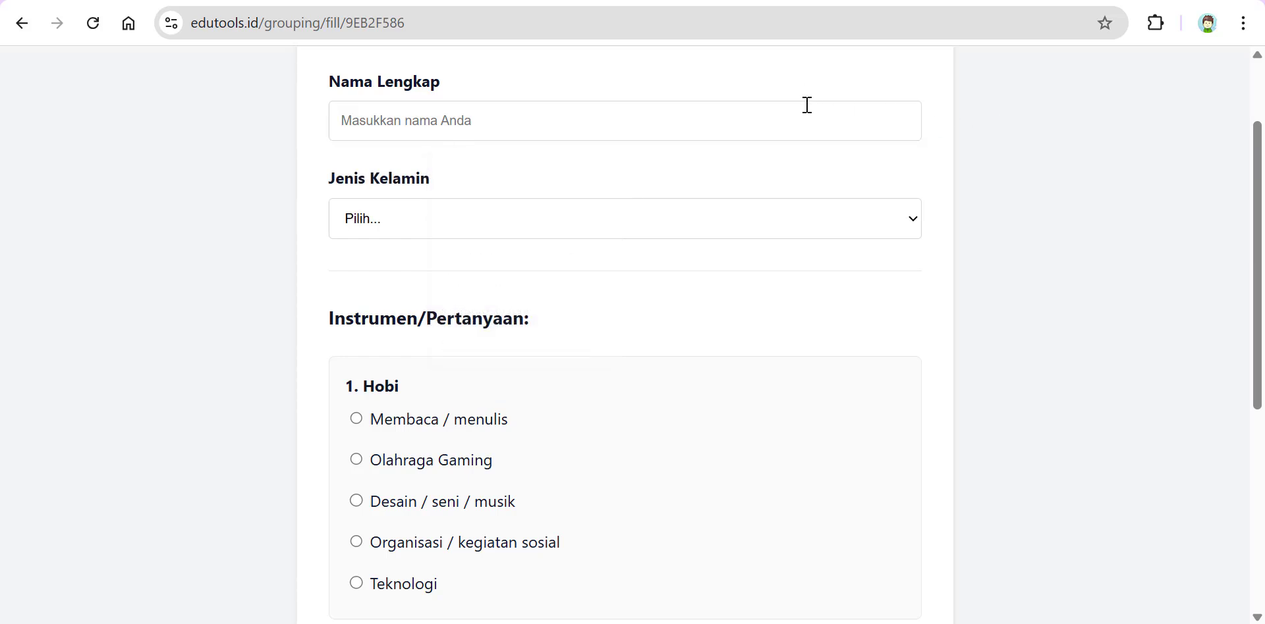
{"action": "left_click", "coordinate": [806, 235]}
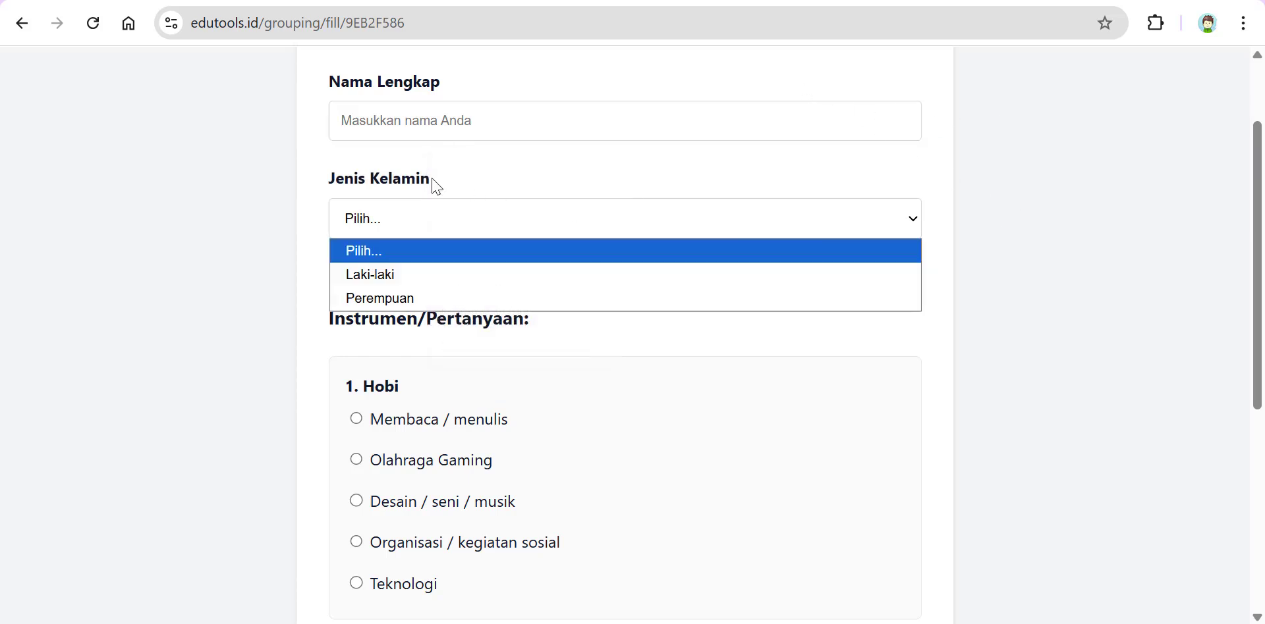
{"action": "left_click", "coordinate": [405, 180]}
{"action": "left_click", "coordinate": [891, 223]}
{"action": "left_click", "coordinate": [224, 267]}
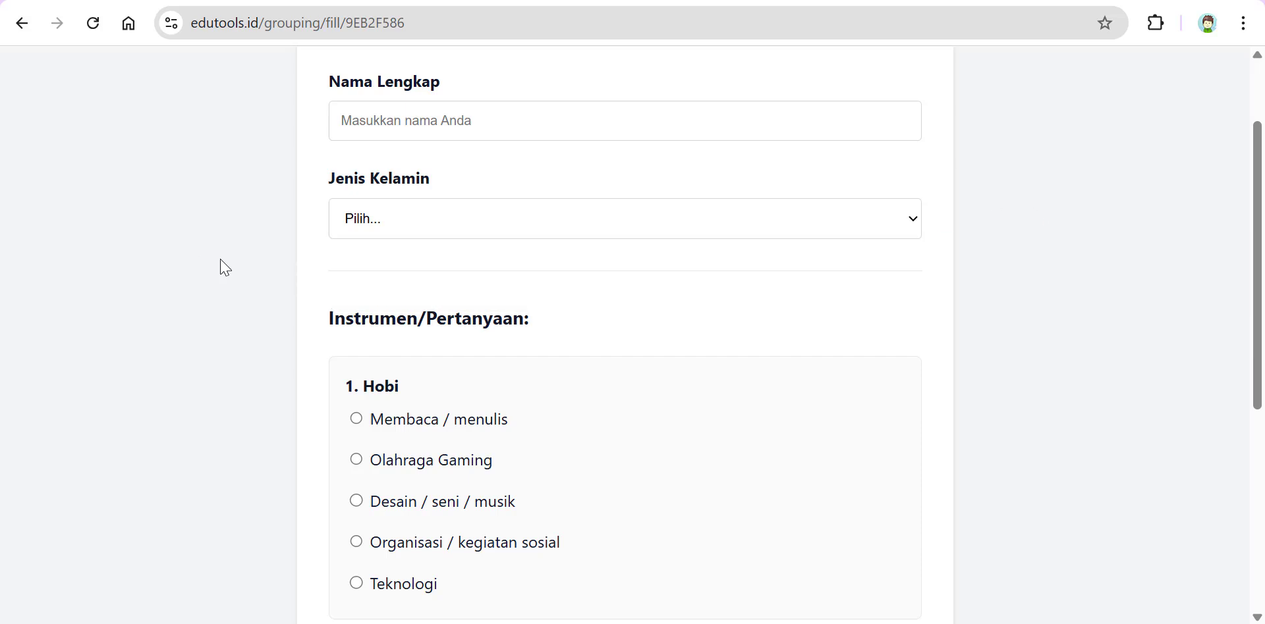
- Look over the answer choices of the Hobi and Gaya Belajar questions once more
{"action": "scroll", "coordinate": [583, 300], "scroll_direction": "down", "scroll_amount": 3}
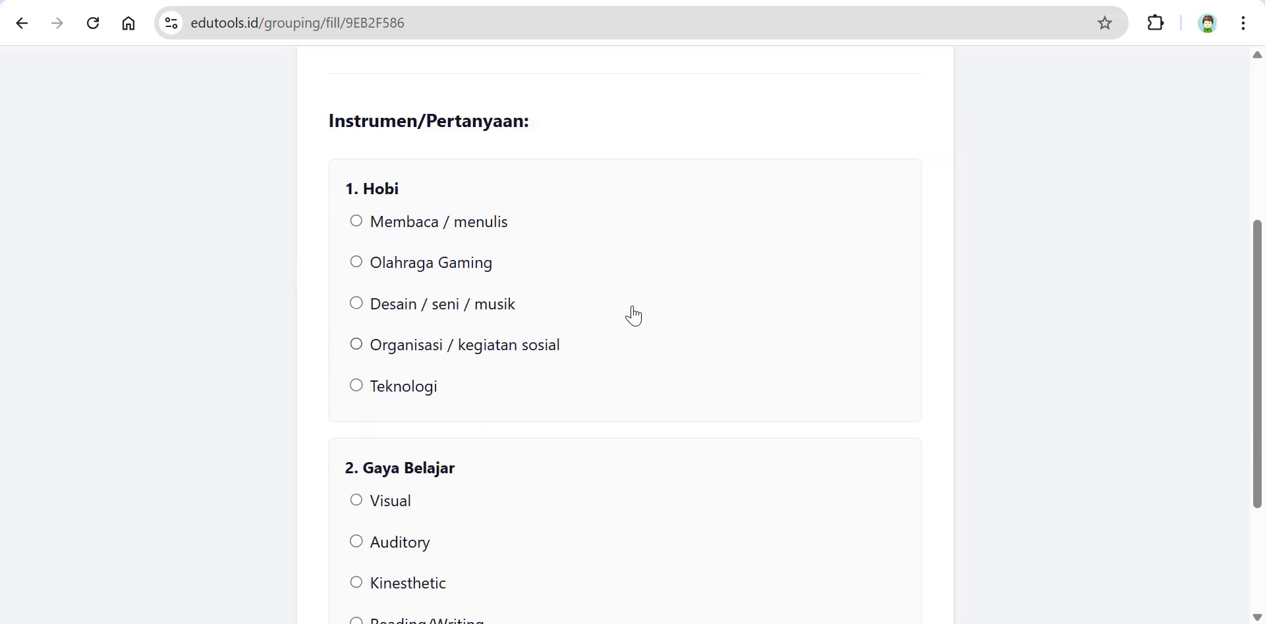
{"action": "scroll", "coordinate": [567, 338], "scroll_direction": "down", "scroll_amount": 3}
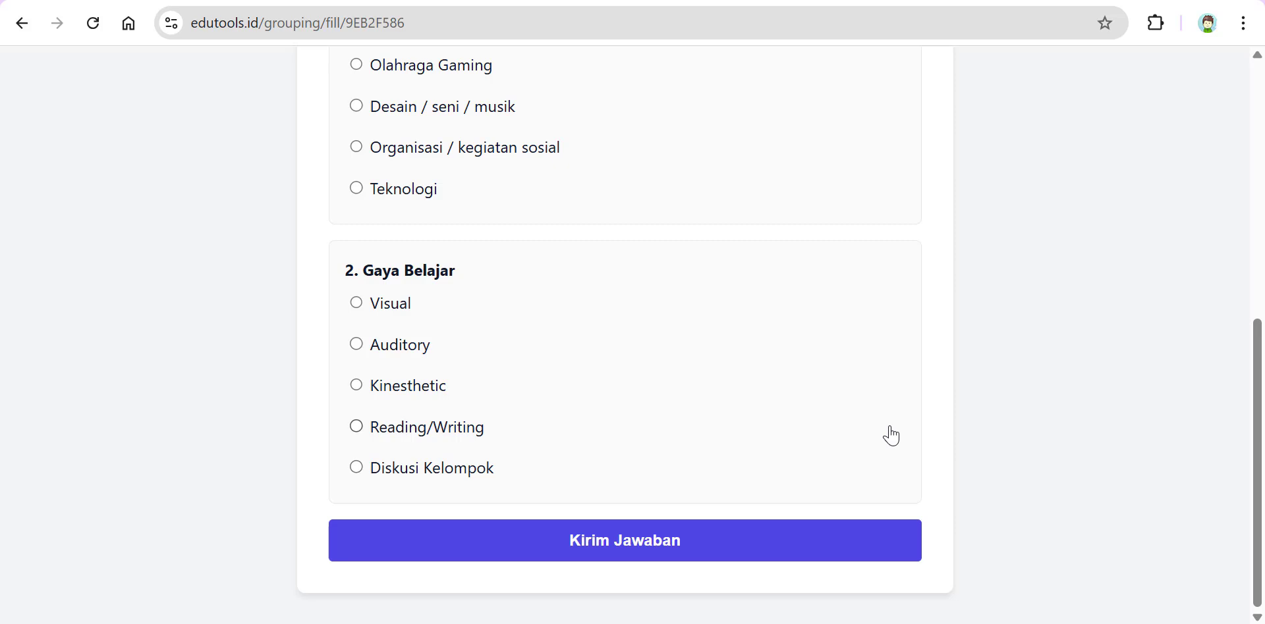
{"action": "scroll", "coordinate": [686, 446], "scroll_direction": "up", "scroll_amount": 7}
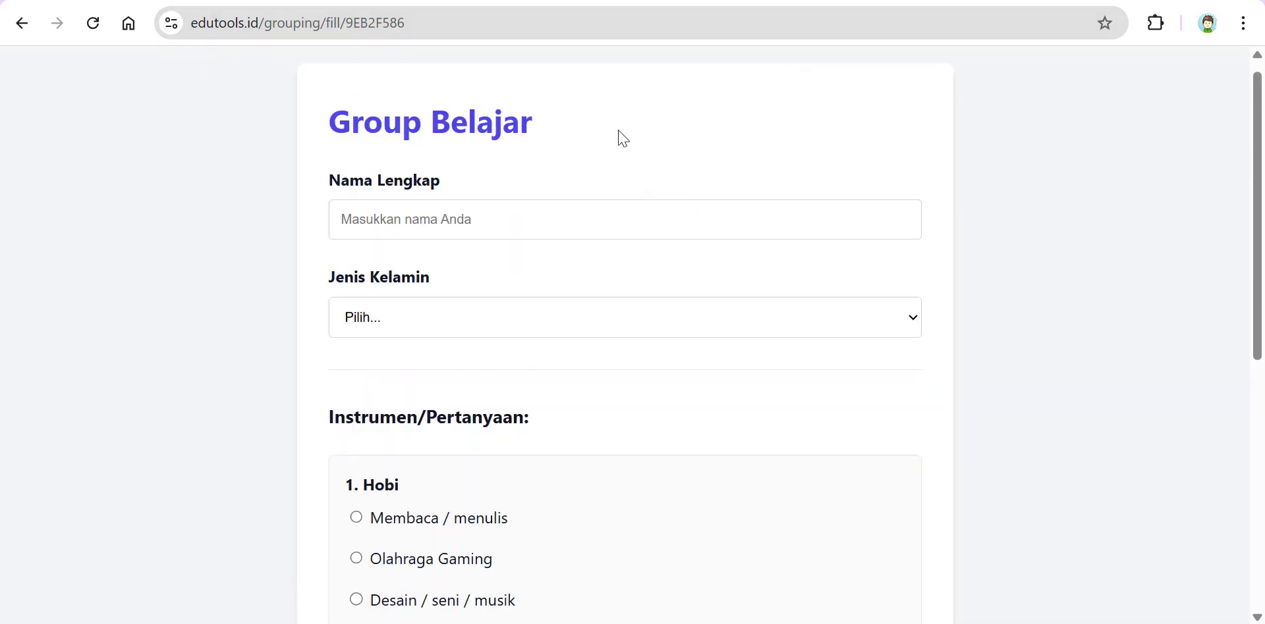
- Return to the grouping instruments list and open the page for managing the Group Belajar instrument and generating its groups
{"action": "key", "text": "ctrl+shift+Tab"}
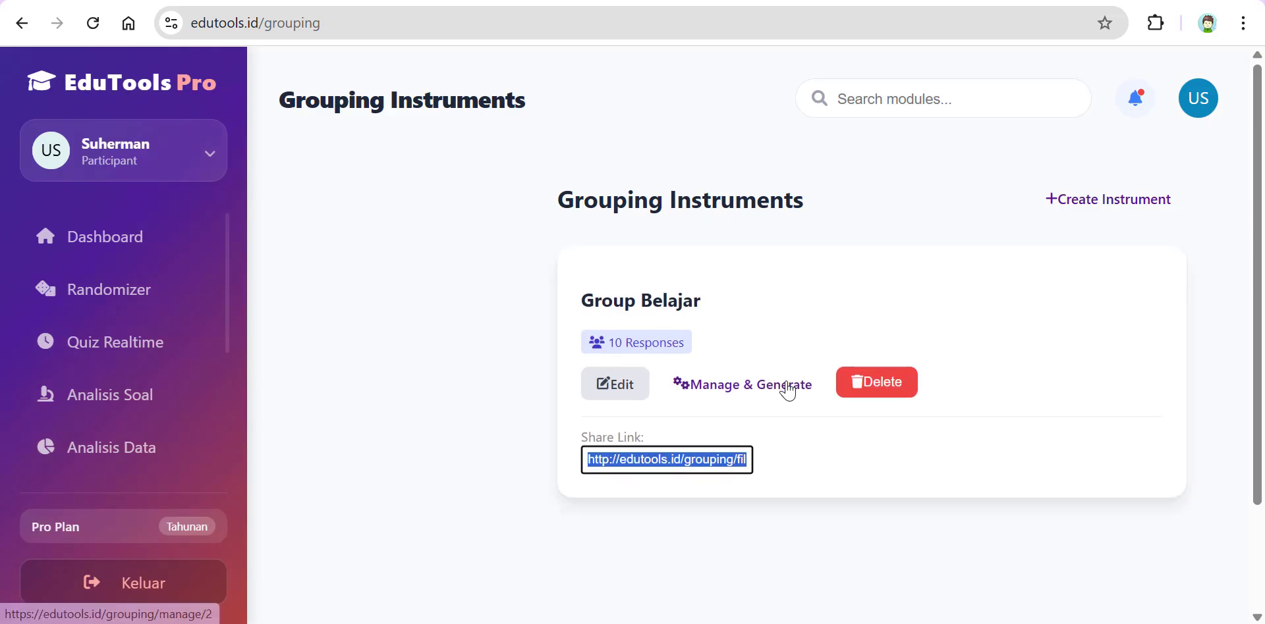
{"action": "left_click", "coordinate": [616, 339]}
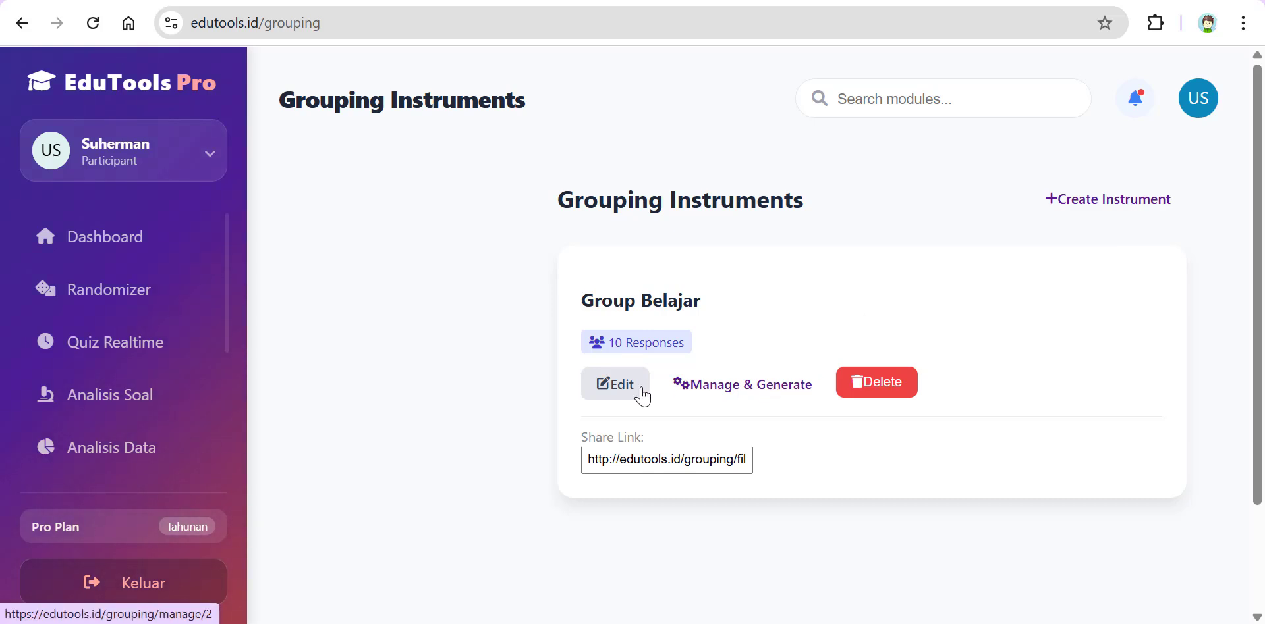
{"action": "left_click", "coordinate": [750, 394]}
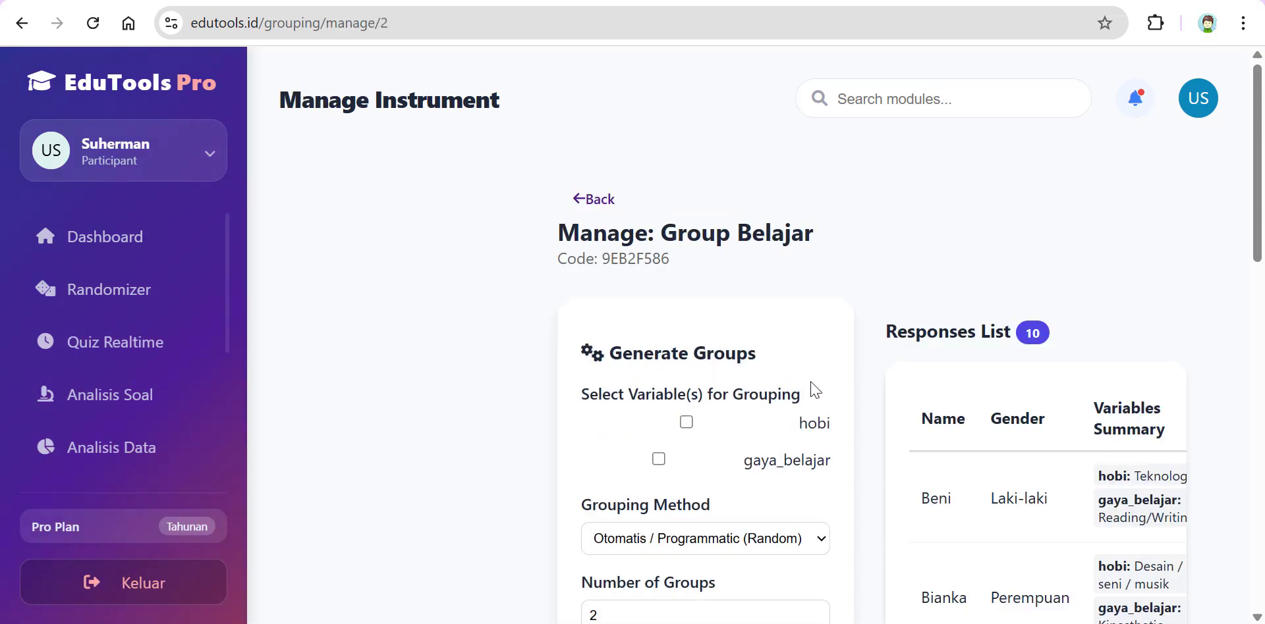
- Examine the responses list with its name, gender and variables summary, alongside the group generation settings and grouping history
{"action": "scroll", "coordinate": [815, 390], "scroll_direction": "down", "scroll_amount": 3}
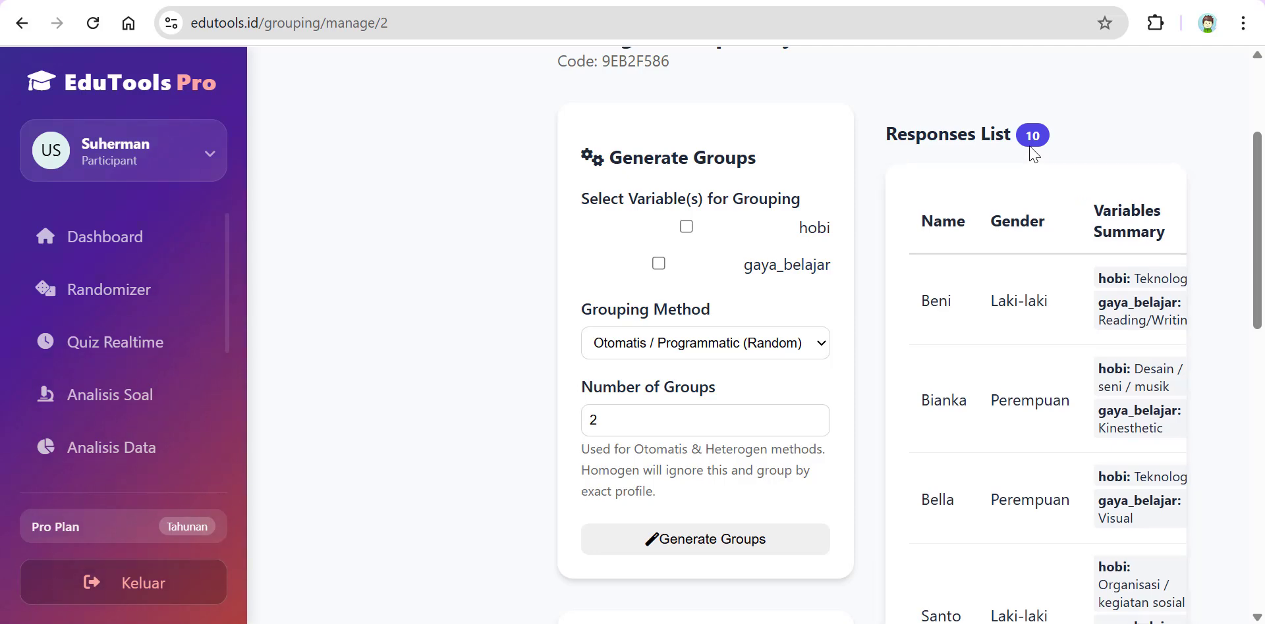
{"action": "scroll", "coordinate": [1064, 143], "scroll_direction": "down", "scroll_amount": 10}
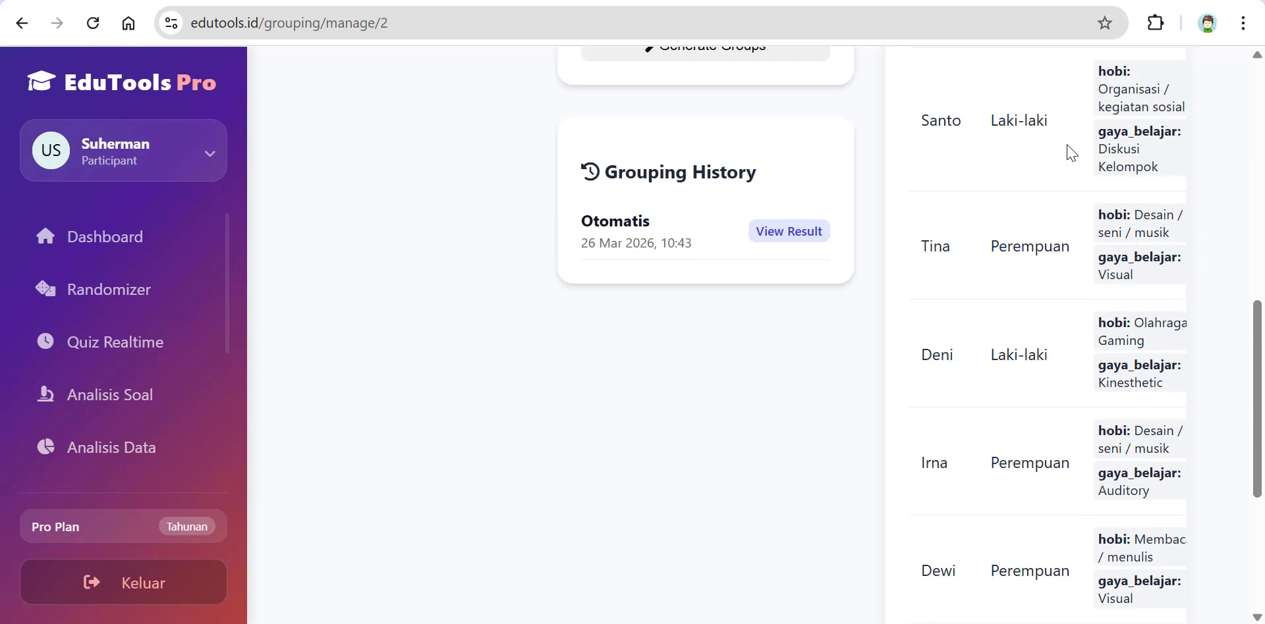
{"action": "scroll", "coordinate": [1068, 154], "scroll_direction": "down", "scroll_amount": 2}
{"action": "scroll", "coordinate": [1080, 184], "scroll_direction": "up", "scroll_amount": 8}
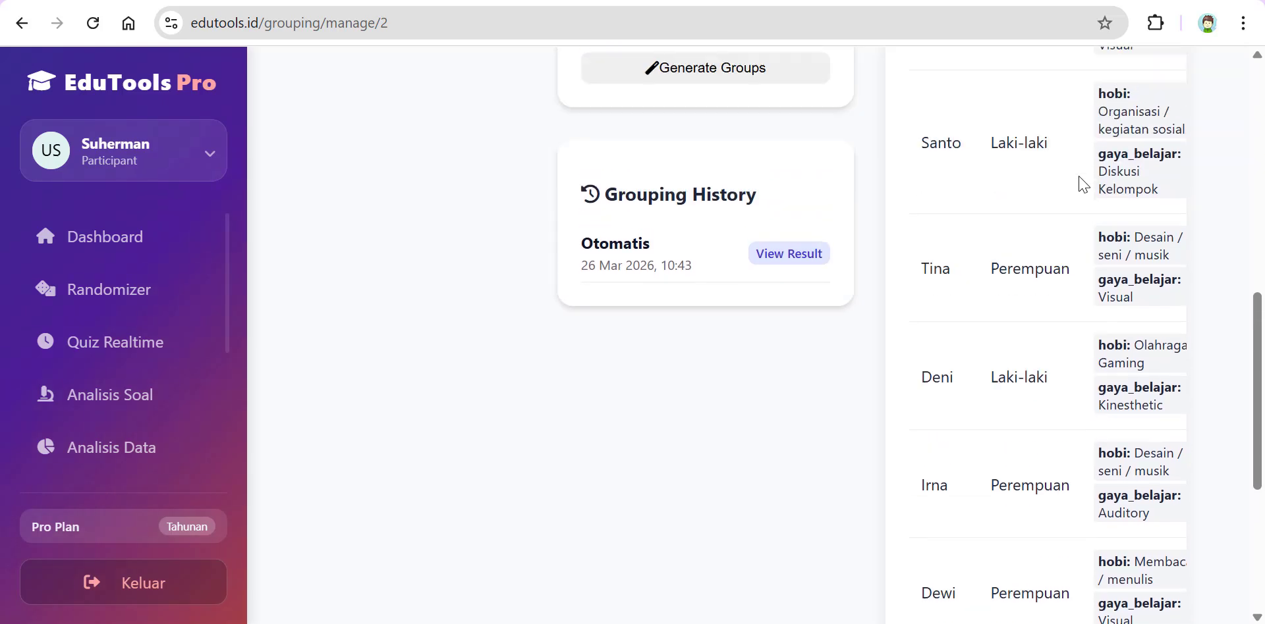
{"action": "scroll", "coordinate": [1081, 184], "scroll_direction": "up", "scroll_amount": 3}
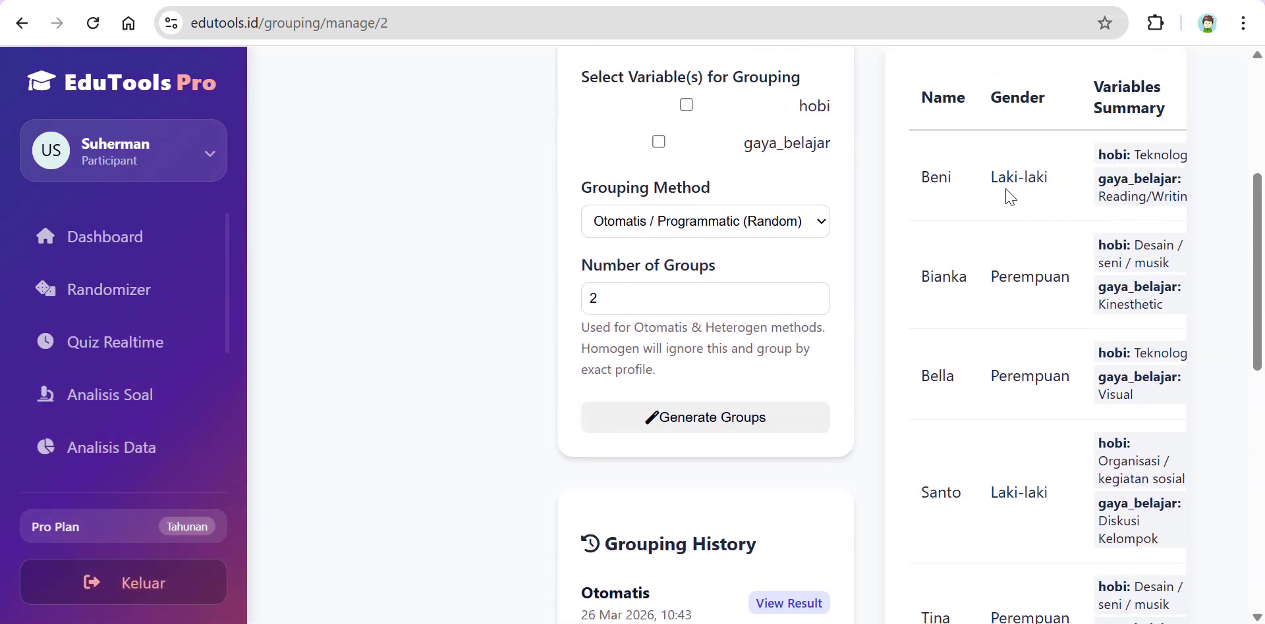
{"action": "scroll", "coordinate": [1048, 198], "scroll_direction": "up", "scroll_amount": 2}
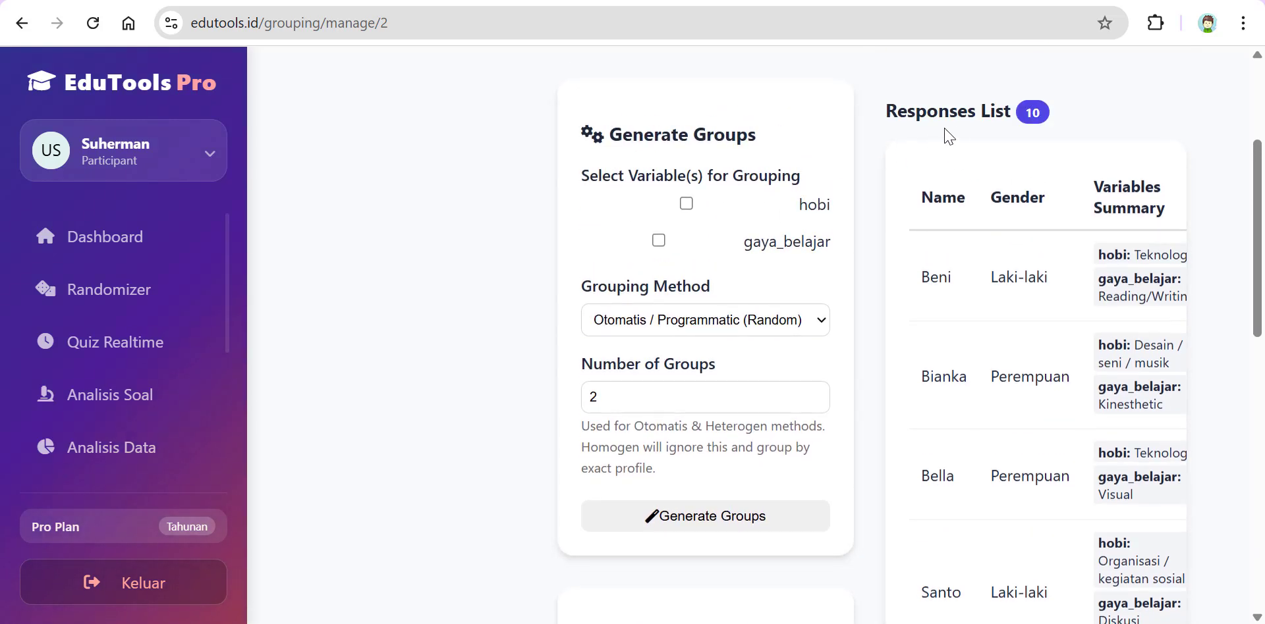
{"action": "scroll", "coordinate": [1106, 135], "scroll_direction": "down", "scroll_amount": 2}
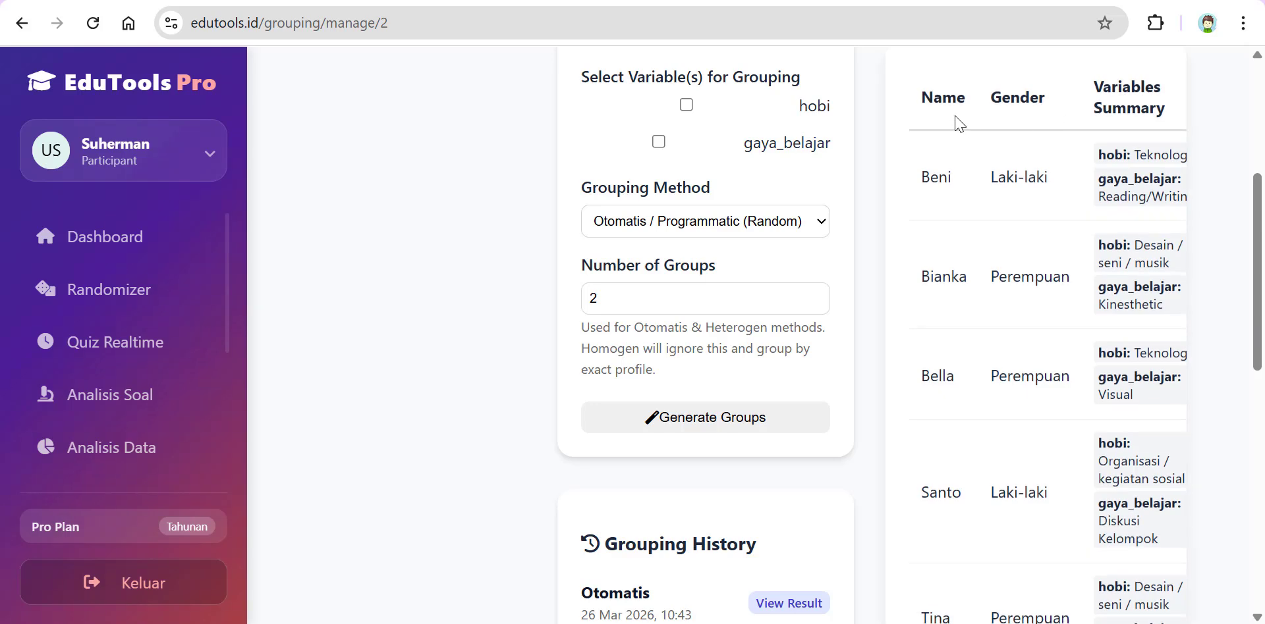
{"action": "scroll", "coordinate": [954, 121], "scroll_direction": "up", "scroll_amount": 2}
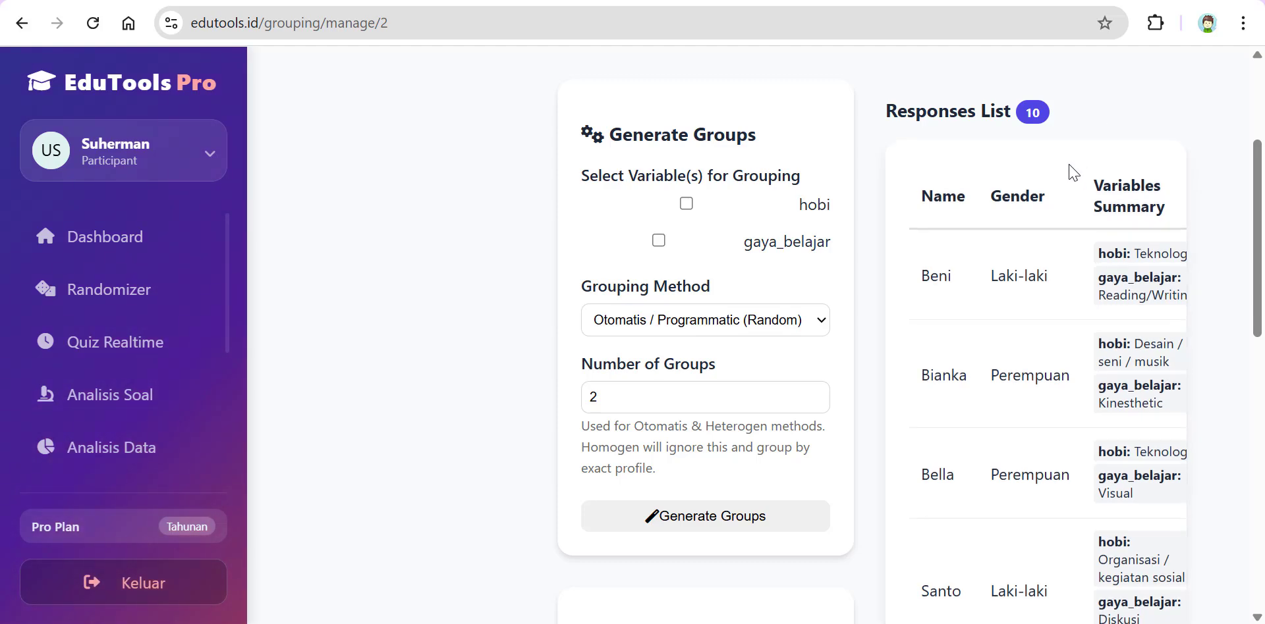
{"action": "scroll", "coordinate": [1061, 169], "scroll_direction": "down", "scroll_amount": 3}
{"action": "scroll", "coordinate": [1060, 169], "scroll_direction": "up", "scroll_amount": 3}
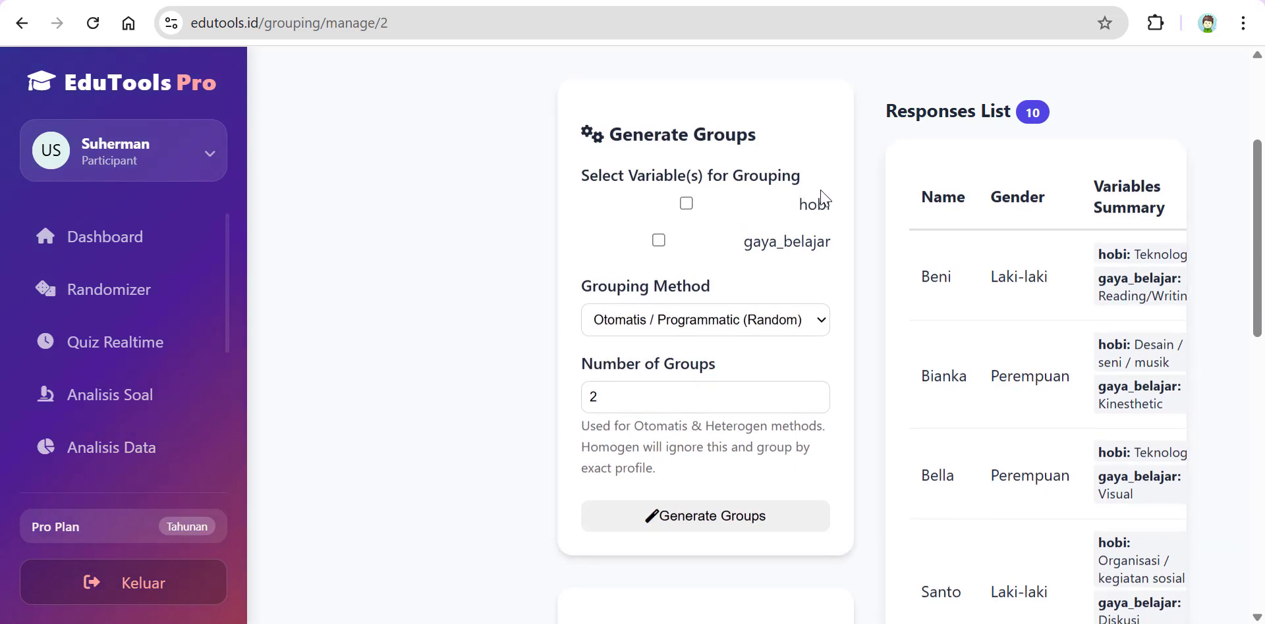
- Inspect the available grouping methods and set the grouping method to Homogen (Sama Variabel)
{"action": "scroll", "coordinate": [889, 401], "scroll_direction": "down", "scroll_amount": 6}
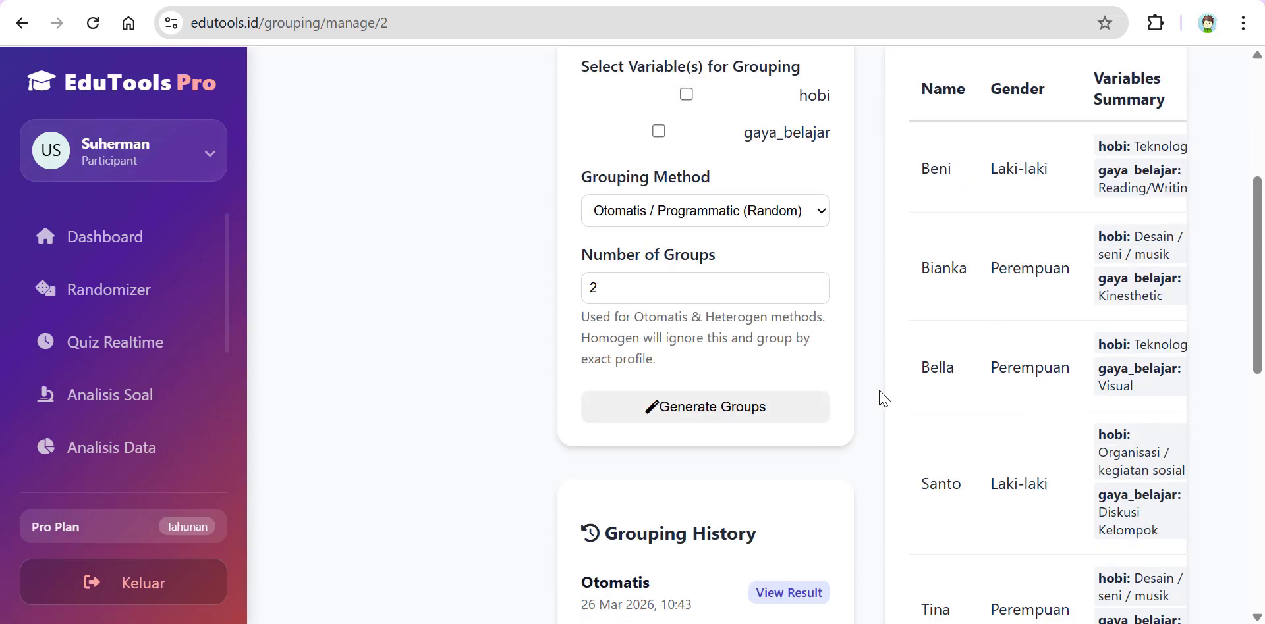
{"action": "scroll", "coordinate": [833, 393], "scroll_direction": "up", "scroll_amount": 4}
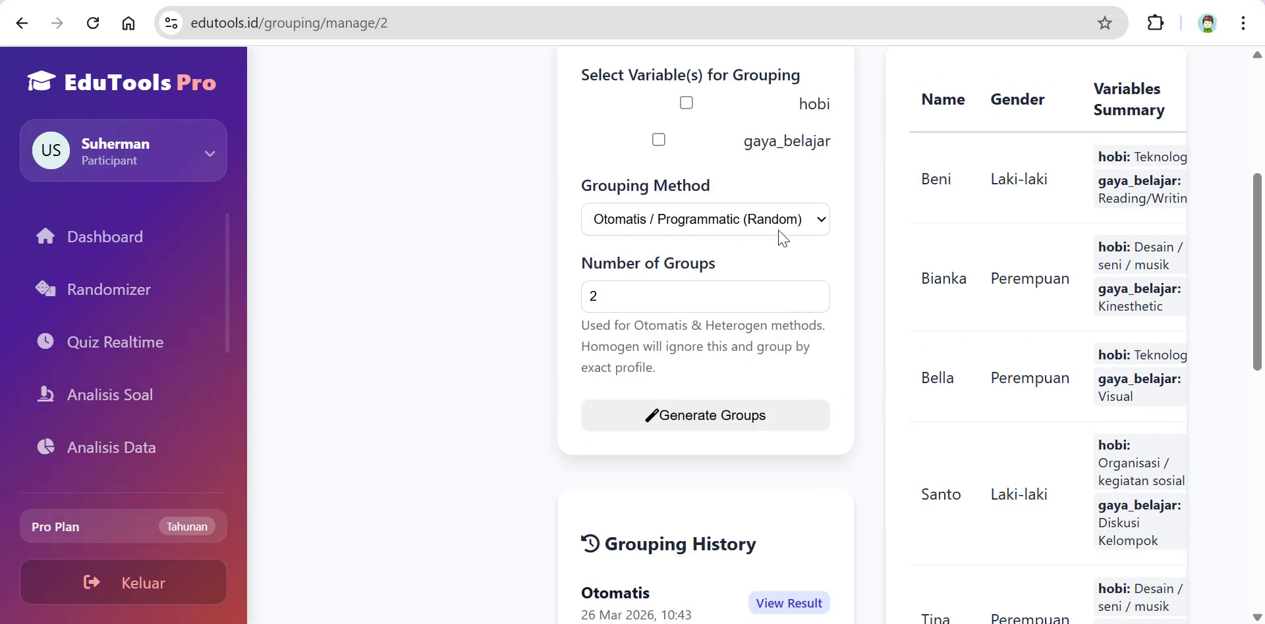
{"action": "left_click", "coordinate": [822, 227]}
{"action": "left_click", "coordinate": [822, 227]}
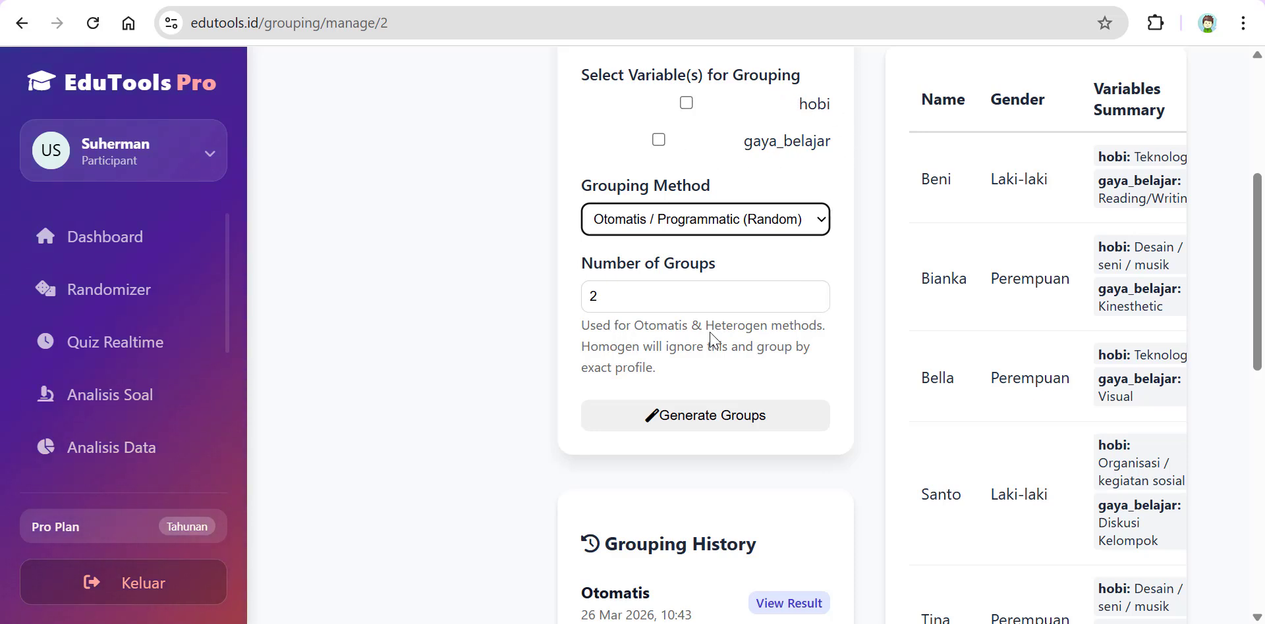
{"action": "left_click", "coordinate": [744, 224]}
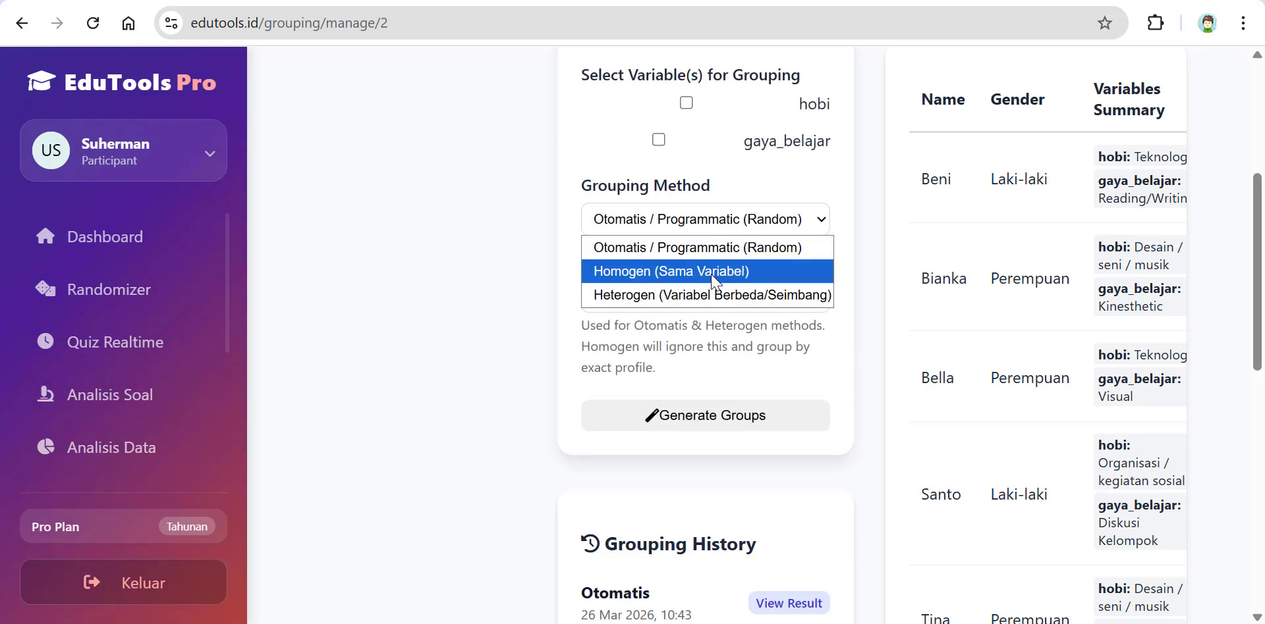
{"action": "left_click", "coordinate": [706, 272]}
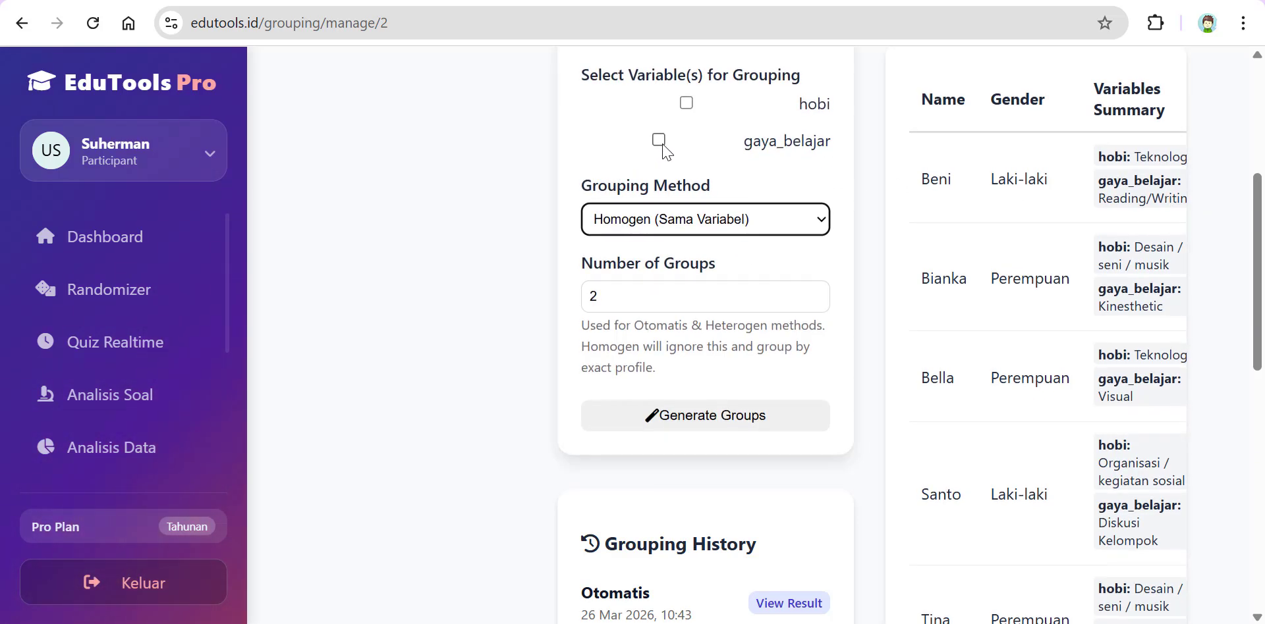
{"action": "double_click", "coordinate": [816, 112]}
{"action": "left_click", "coordinate": [904, 227]}
- Open the Otomatis result from the grouping history and examine the members and variables of each generated group
{"action": "scroll", "coordinate": [893, 245], "scroll_direction": "down", "scroll_amount": 3}
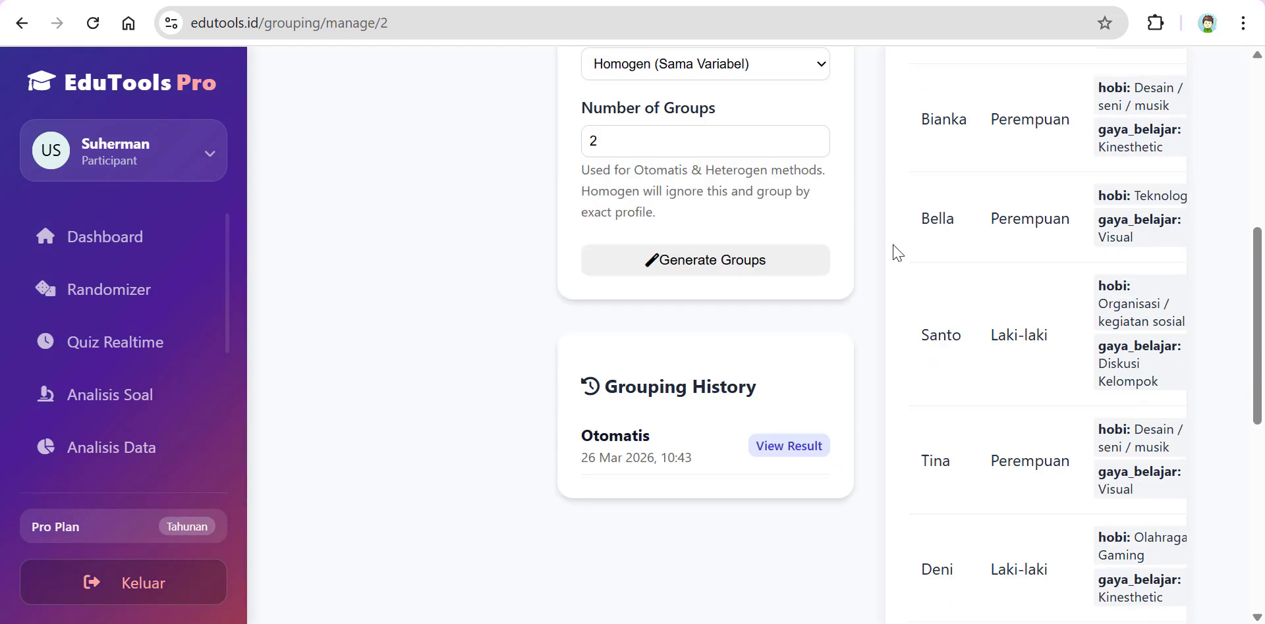
{"action": "scroll", "coordinate": [901, 226], "scroll_direction": "up", "scroll_amount": 1}
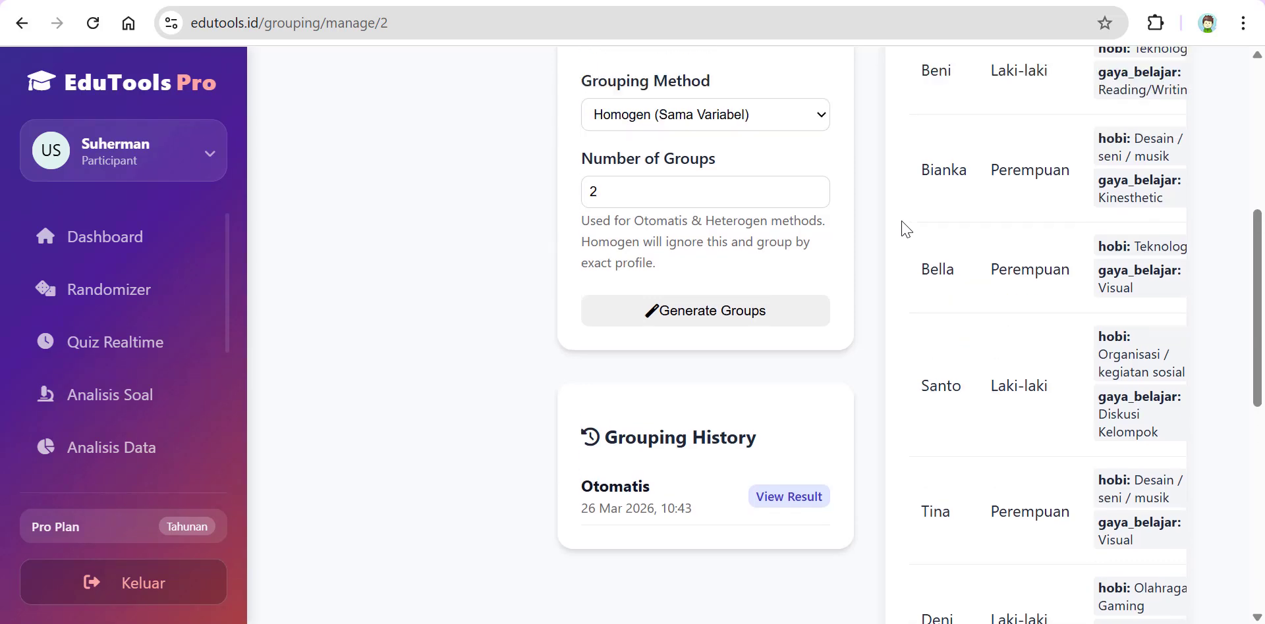
{"action": "scroll", "coordinate": [921, 288], "scroll_direction": "down", "scroll_amount": 4}
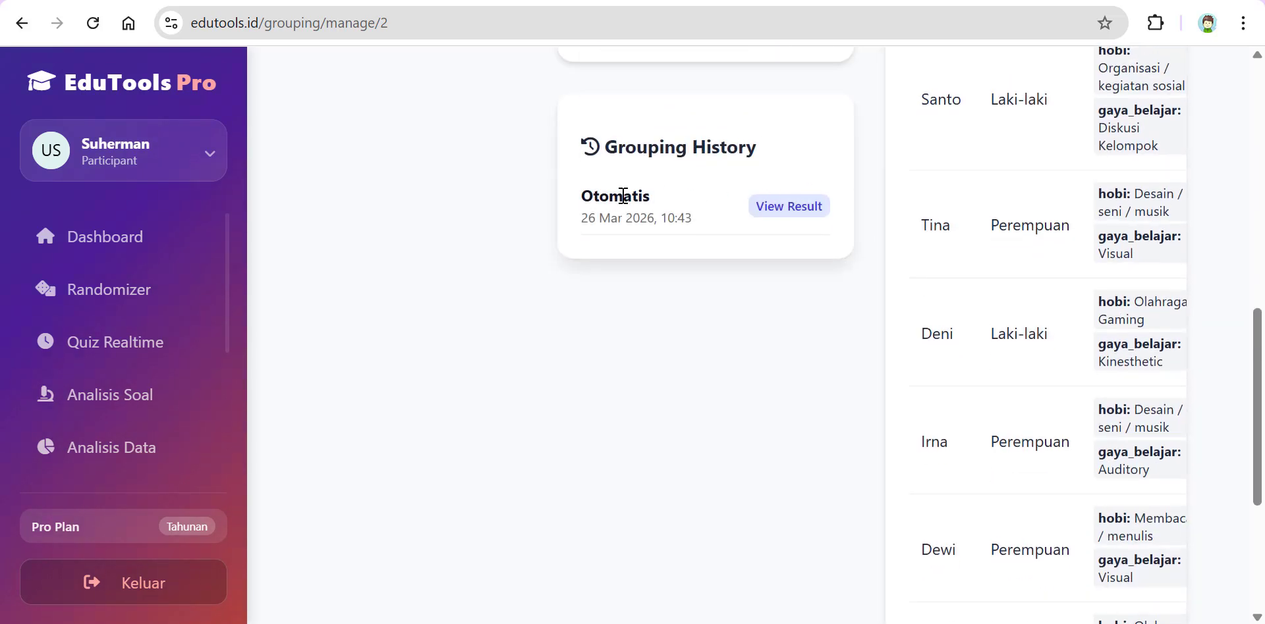
{"action": "left_click", "coordinate": [812, 222]}
{"action": "scroll", "coordinate": [867, 226], "scroll_direction": "down", "scroll_amount": 2}
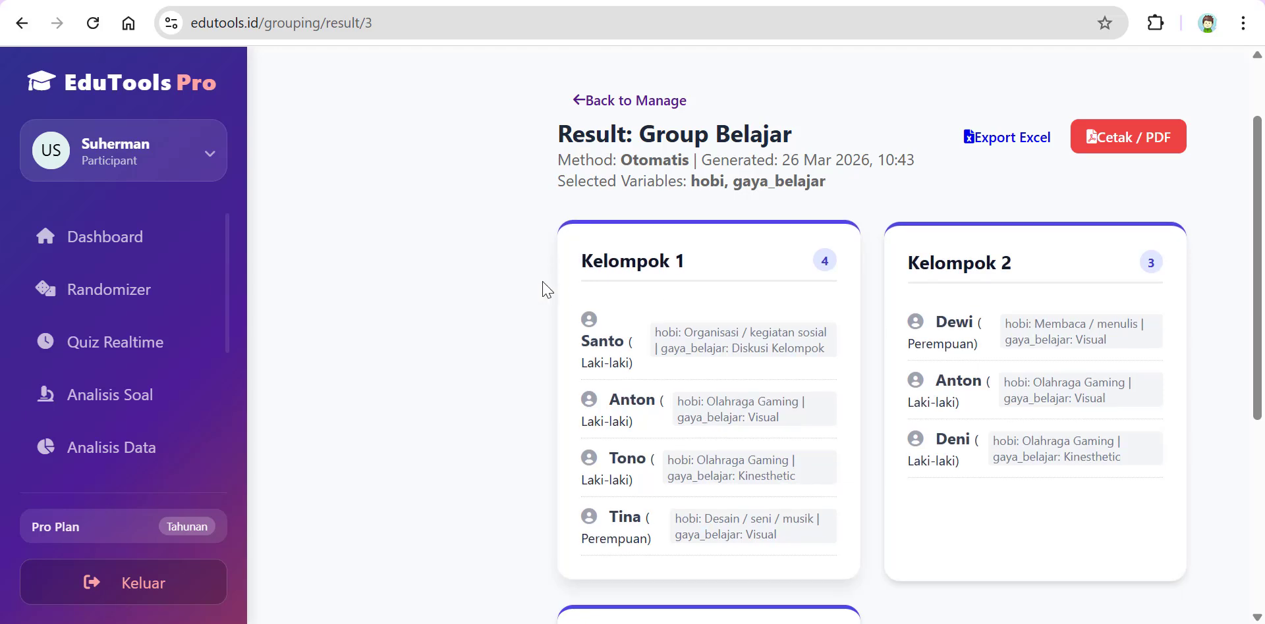
{"action": "scroll", "coordinate": [743, 293], "scroll_direction": "down", "scroll_amount": 2}
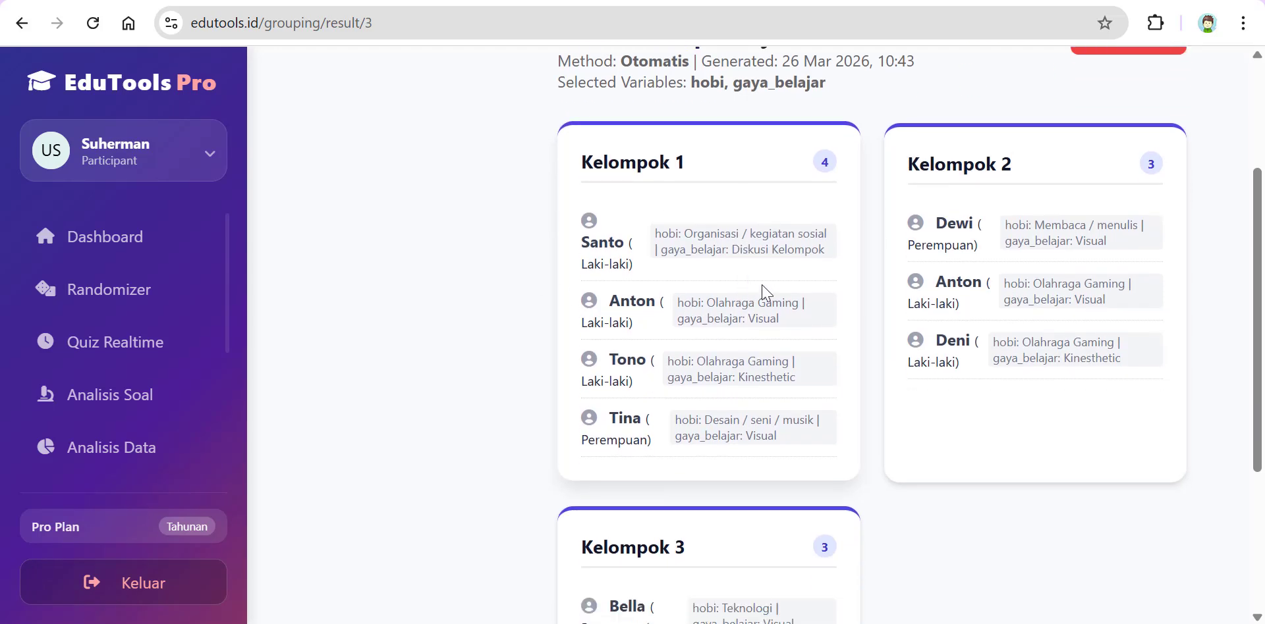
{"action": "scroll", "coordinate": [767, 290], "scroll_direction": "down", "scroll_amount": 5}
{"action": "scroll", "coordinate": [774, 288], "scroll_direction": "up", "scroll_amount": 4}
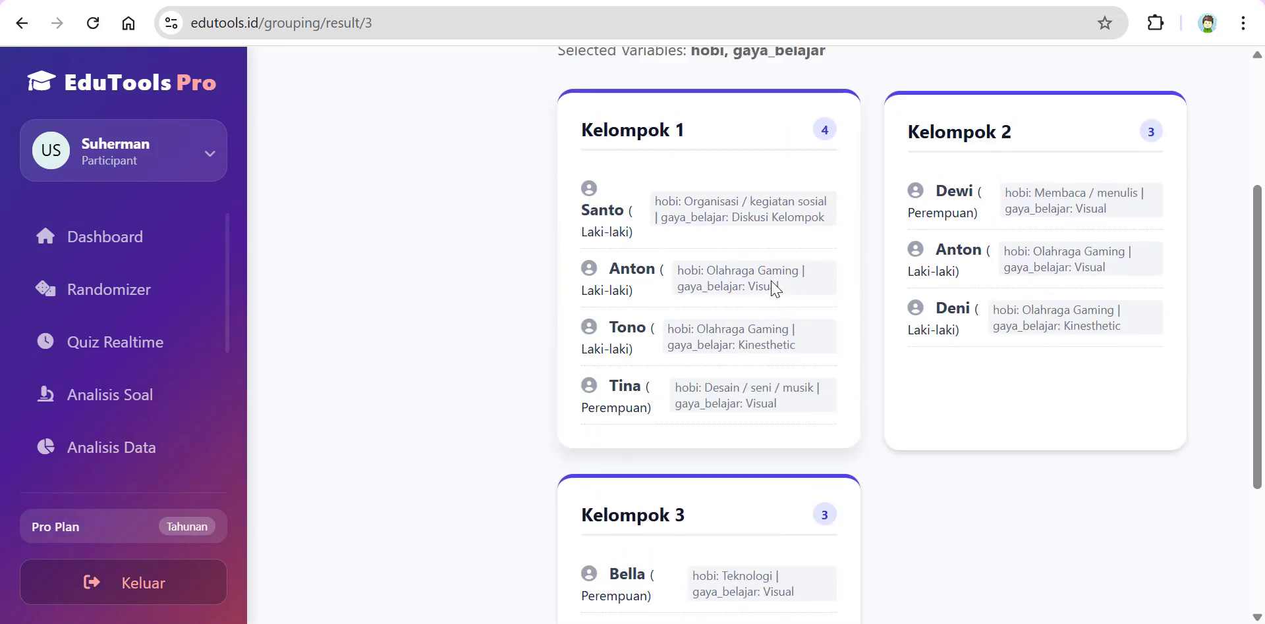
- Compare the hobi and gaya_belajar values of the members across Kelompok 1, 2 and 3, along with the result's header details
{"action": "scroll", "coordinate": [773, 288], "scroll_direction": "up", "scroll_amount": 1}
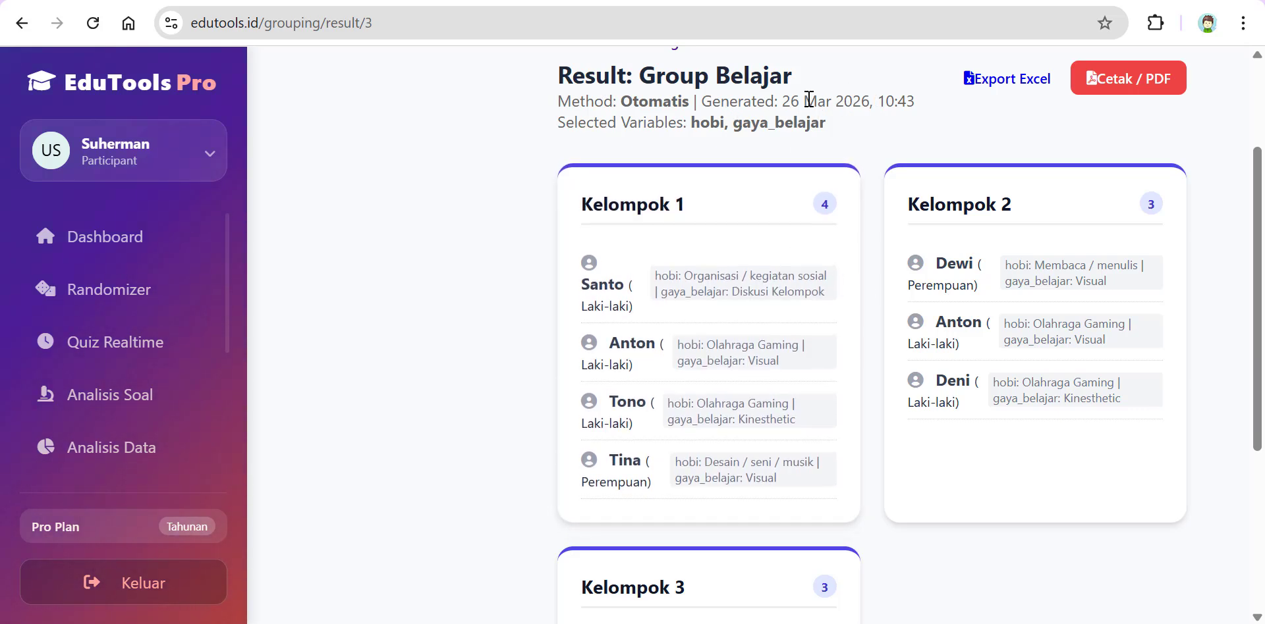
{"action": "scroll", "coordinate": [981, 194], "scroll_direction": "down", "scroll_amount": 4}
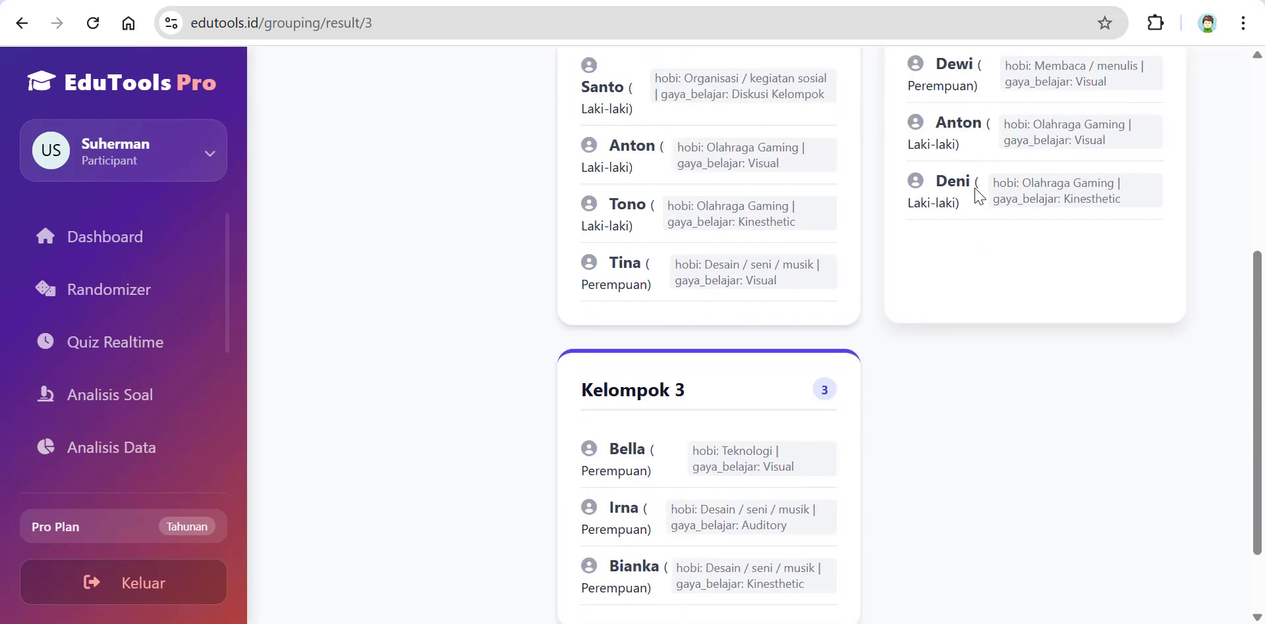
{"action": "scroll", "coordinate": [978, 195], "scroll_direction": "up", "scroll_amount": 3}
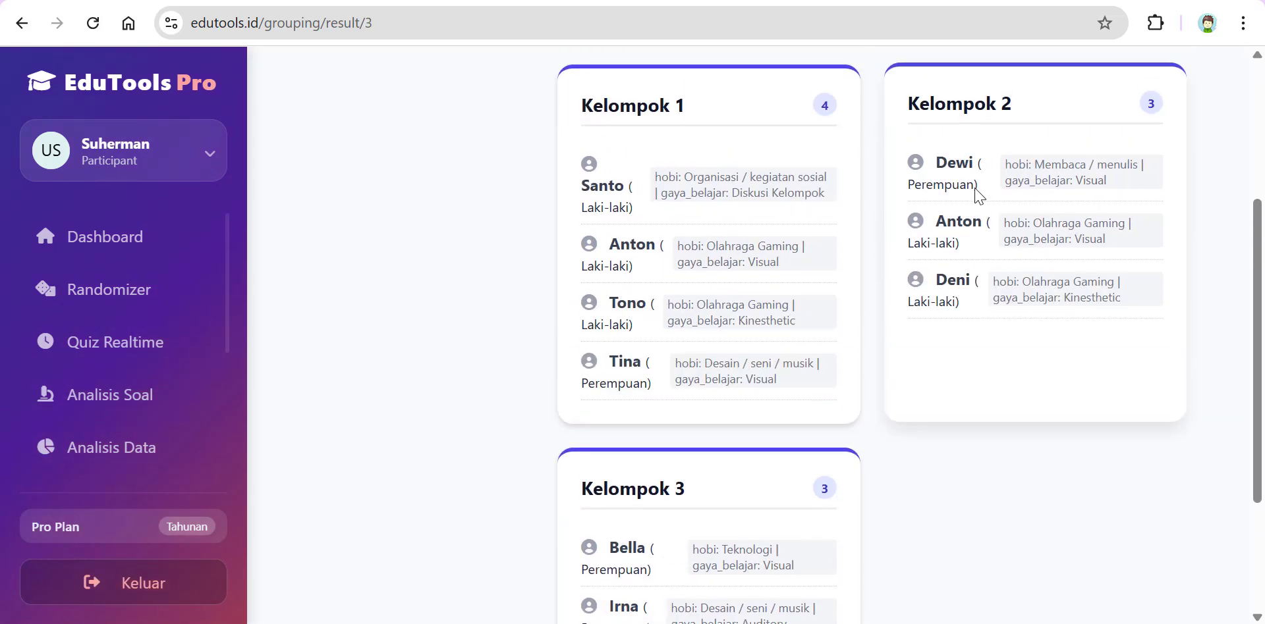
{"action": "scroll", "coordinate": [975, 191], "scroll_direction": "down", "scroll_amount": 2}
{"action": "scroll", "coordinate": [974, 201], "scroll_direction": "up", "scroll_amount": 3}
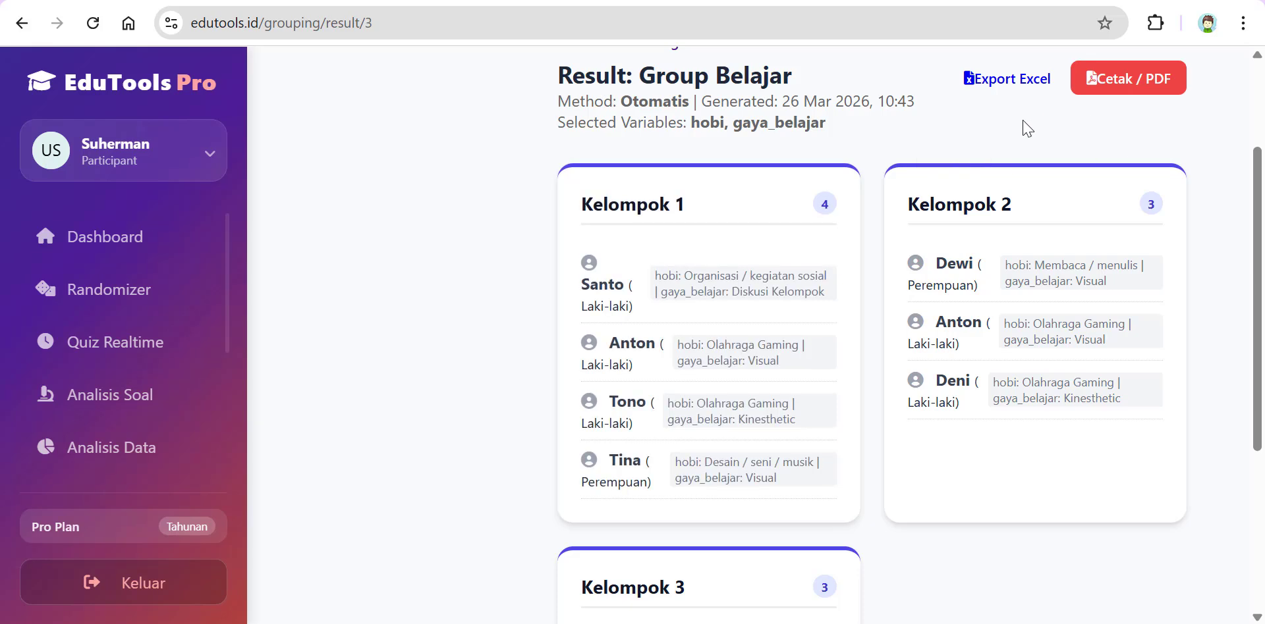
{"action": "scroll", "coordinate": [1005, 130], "scroll_direction": "down", "scroll_amount": 4}
{"action": "scroll", "coordinate": [1005, 132], "scroll_direction": "up", "scroll_amount": 2}
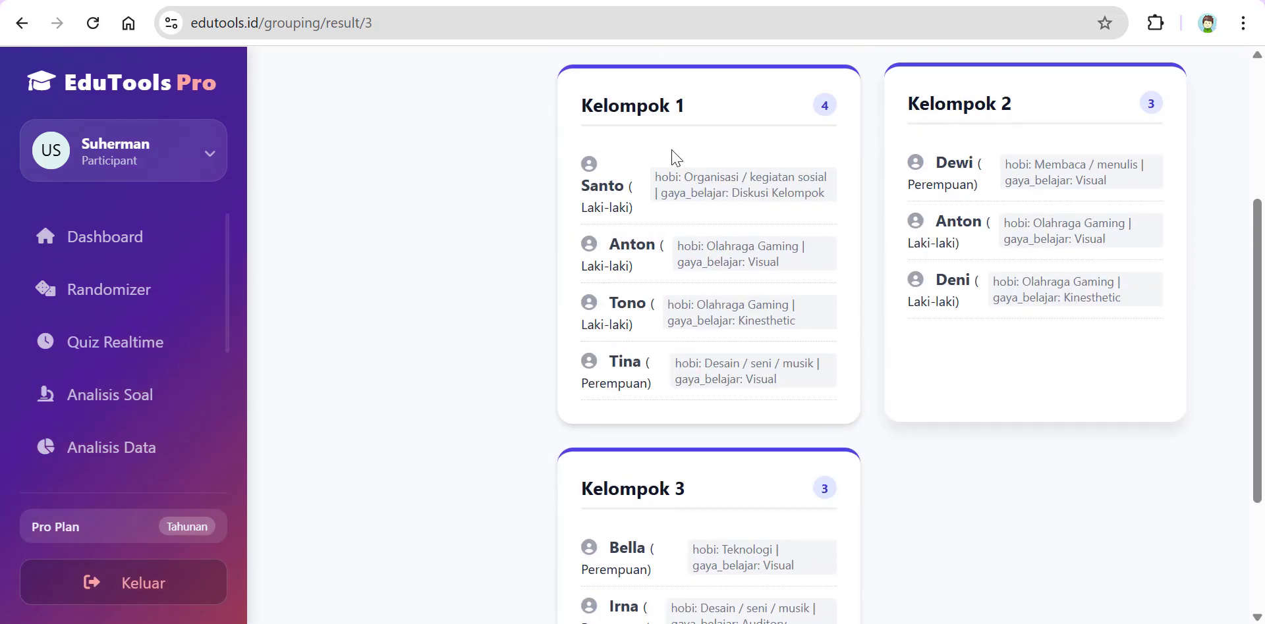
{"action": "scroll", "coordinate": [675, 158], "scroll_direction": "up", "scroll_amount": 2}
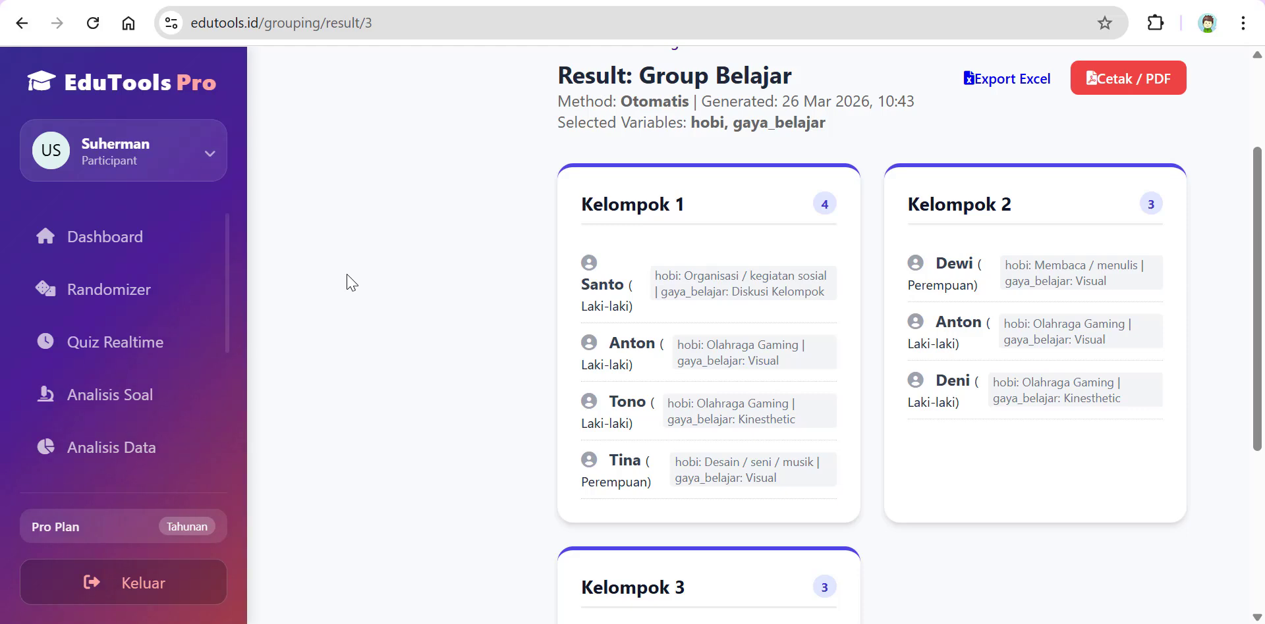
- Switch to the Downloads folder, open the test analisa workbook in Excel and collapse the ribbon to show more rows
{"action": "key", "text": "alt+Tab"}
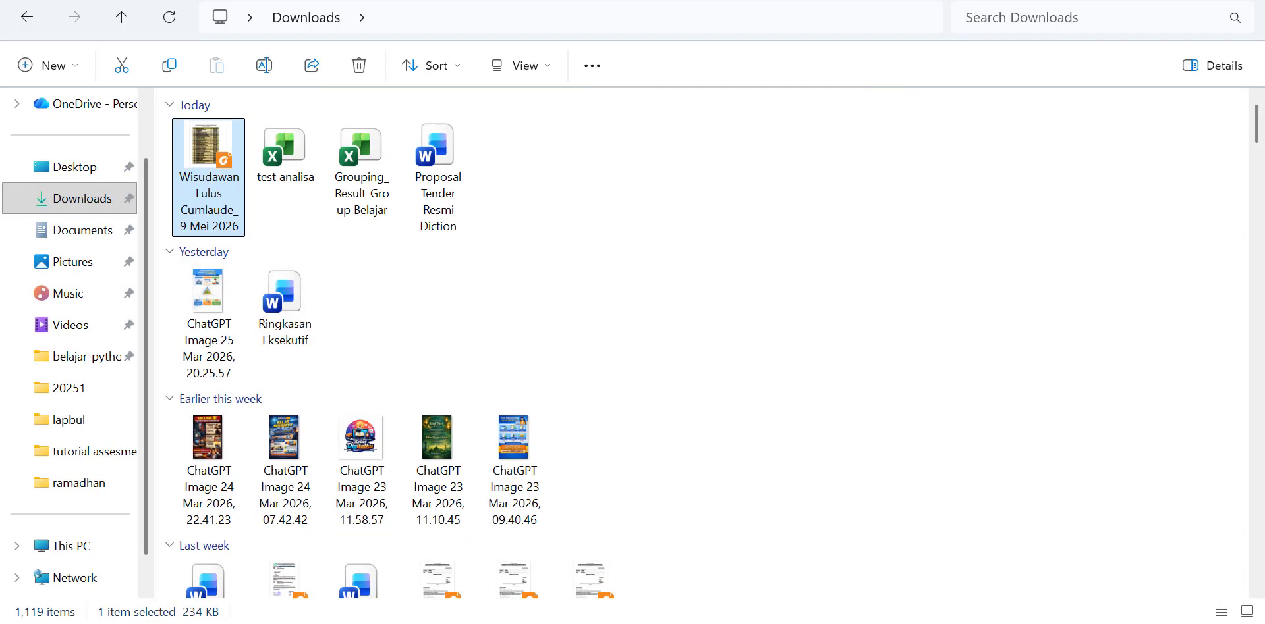
{"action": "left_click", "coordinate": [307, 166]}
{"action": "key", "text": "Return"}
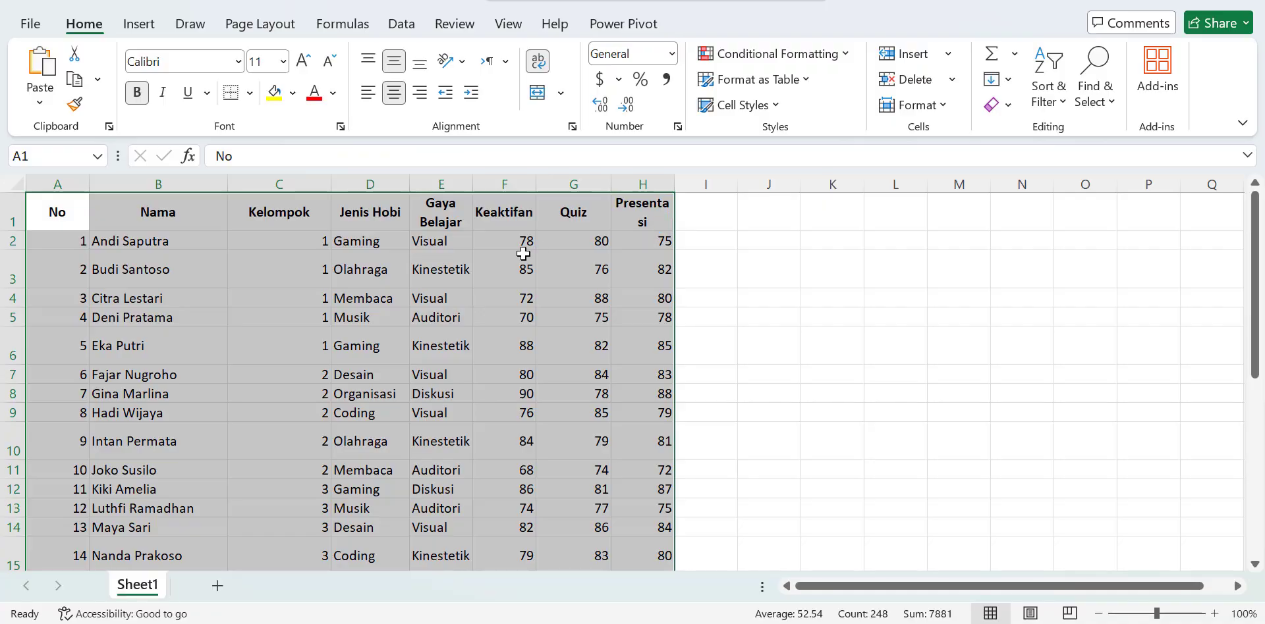
{"action": "left_click", "coordinate": [743, 238]}
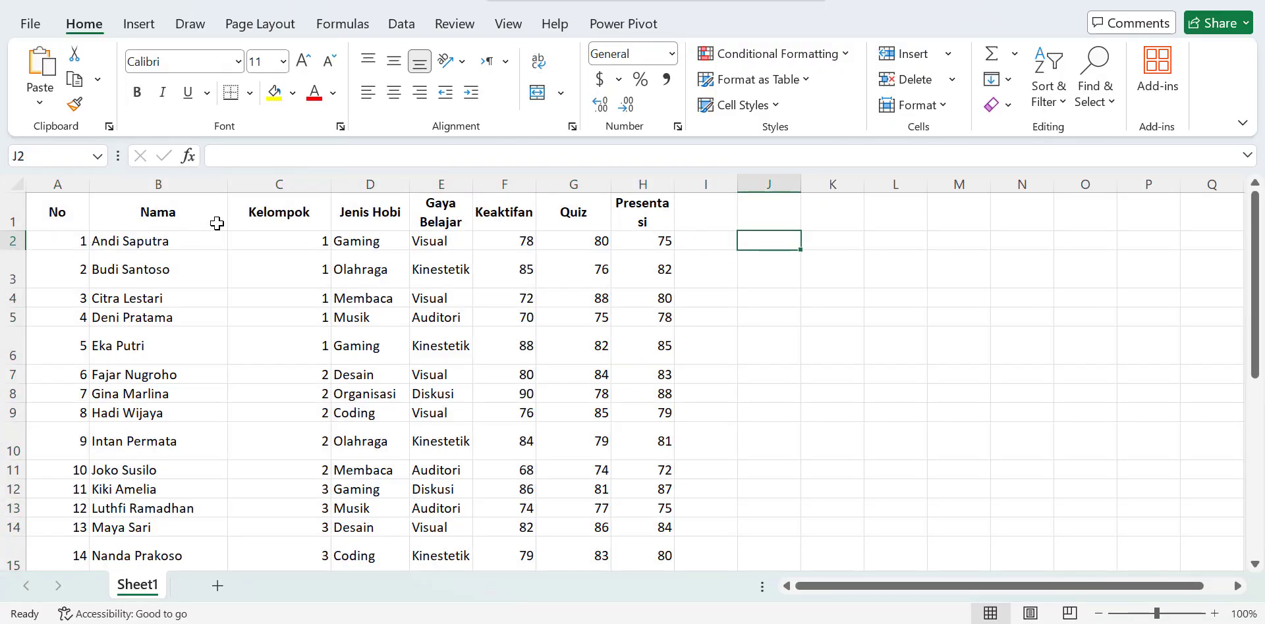
{"action": "double_click", "coordinate": [92, 24]}
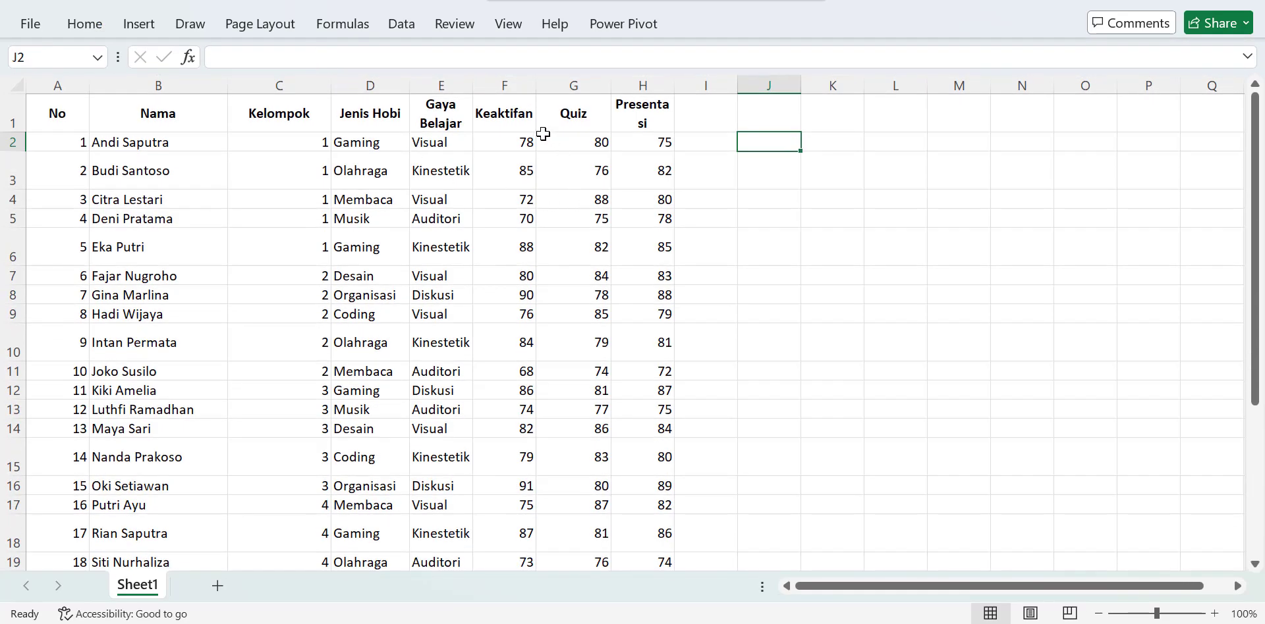
- Widen the Presentasi column so its header fits on one line, and review the Keaktifan, Quiz and Presentasi scores
{"action": "left_click", "coordinate": [510, 108]}
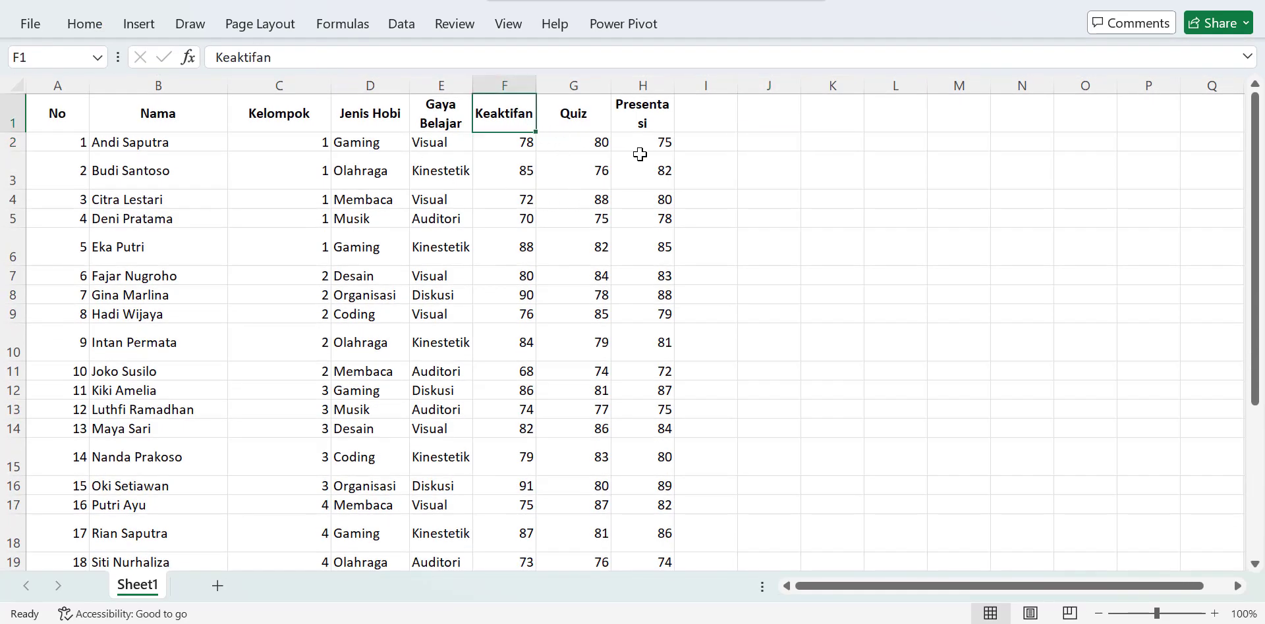
{"action": "left_click", "coordinate": [602, 123]}
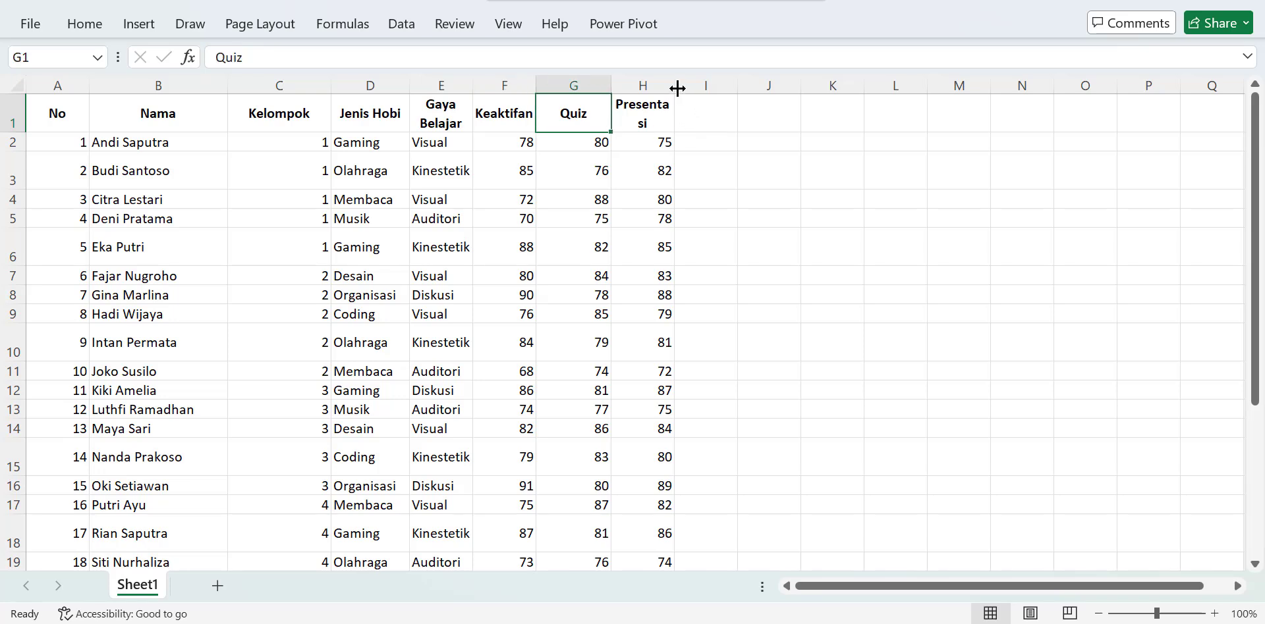
{"action": "left_click_drag", "start_coordinate": [677, 88], "coordinate": [688, 88]}
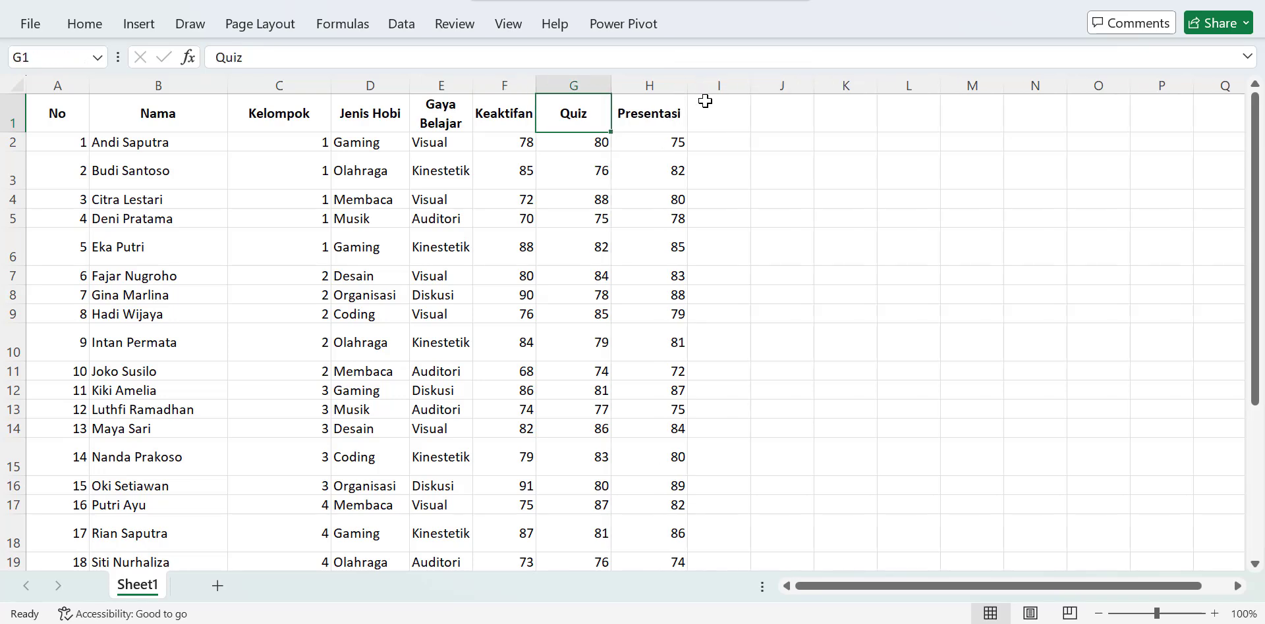
{"action": "left_click", "coordinate": [669, 116]}
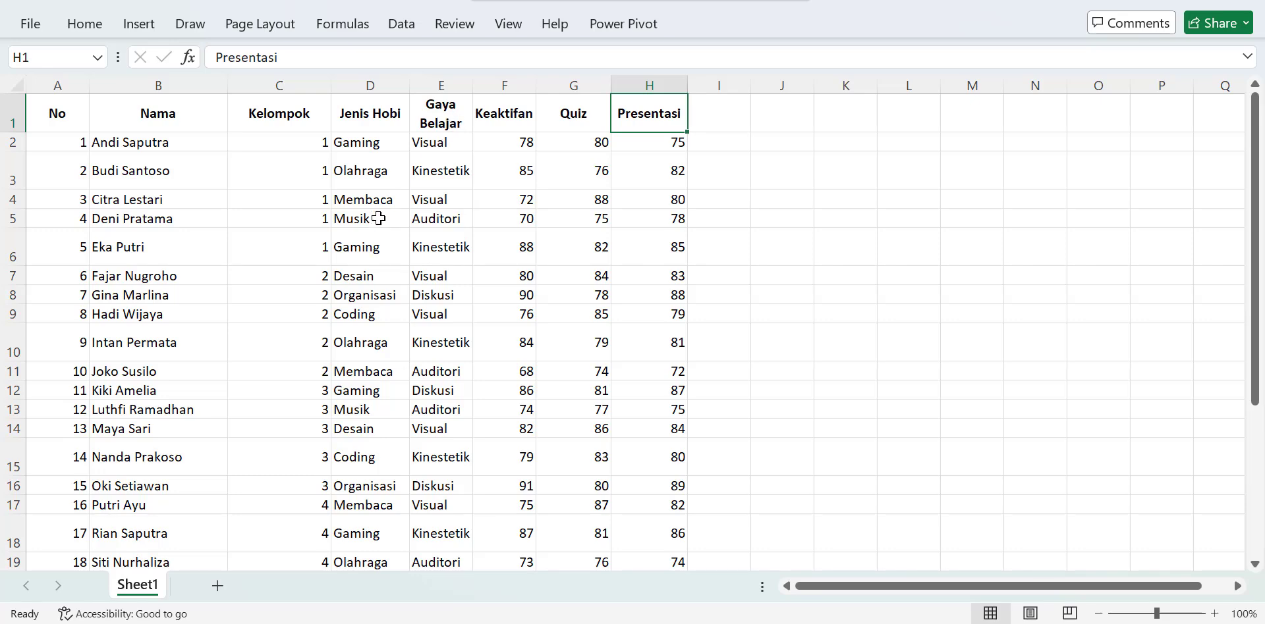
{"action": "scroll", "coordinate": [378, 218], "scroll_direction": "down", "scroll_amount": 3}
{"action": "scroll", "coordinate": [378, 218], "scroll_direction": "up", "scroll_amount": 3}
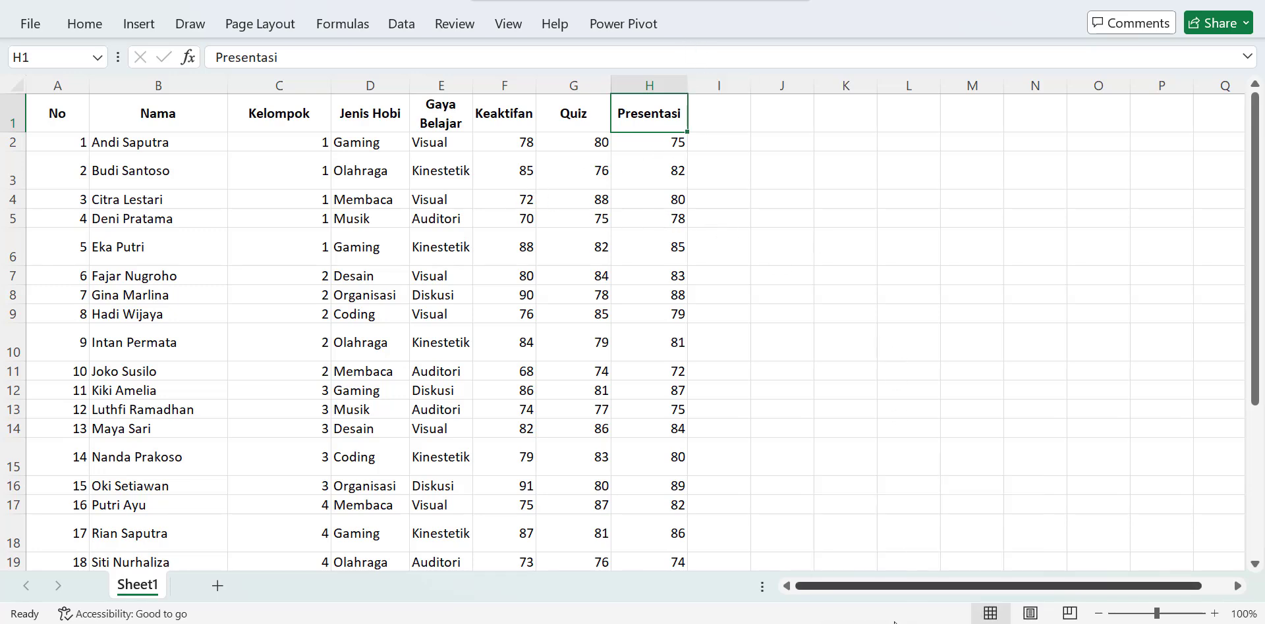
- Point out the Keaktifan column header in the workbook, and switch to EduTools Pro to open the Randomizer module
{"action": "mouse_move", "coordinate": [838, 623]}
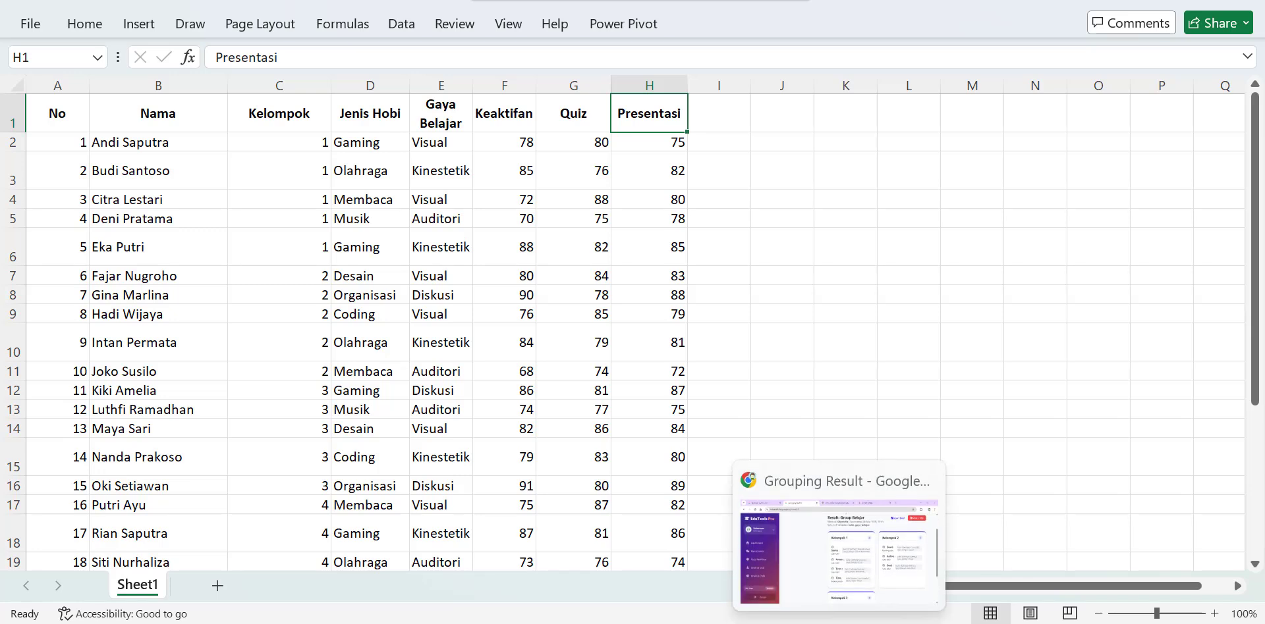
{"action": "left_click", "coordinate": [515, 115]}
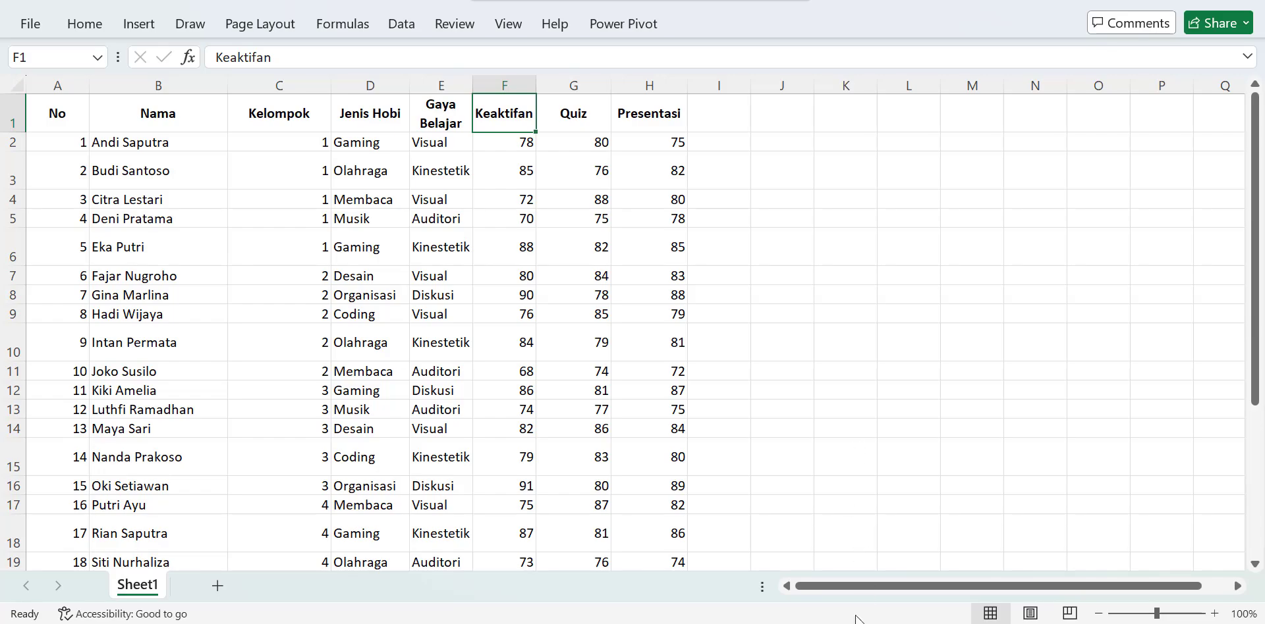
{"action": "mouse_move", "coordinate": [856, 622]}
{"action": "left_click", "coordinate": [836, 540]}
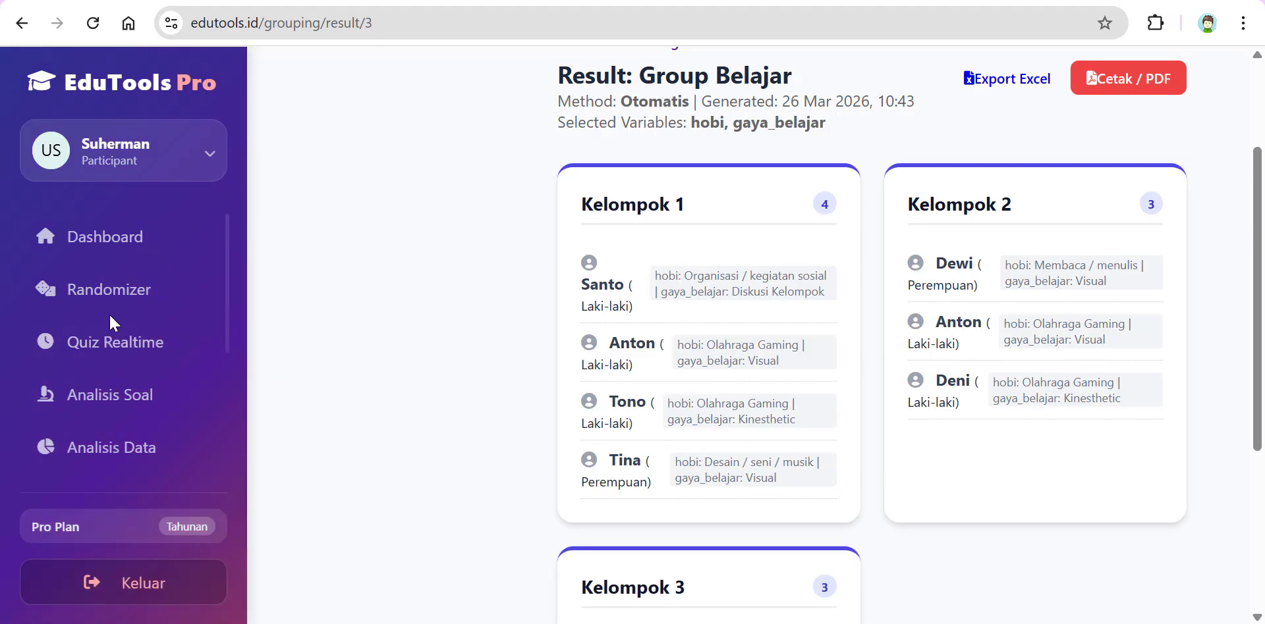
{"action": "left_click", "coordinate": [151, 305]}
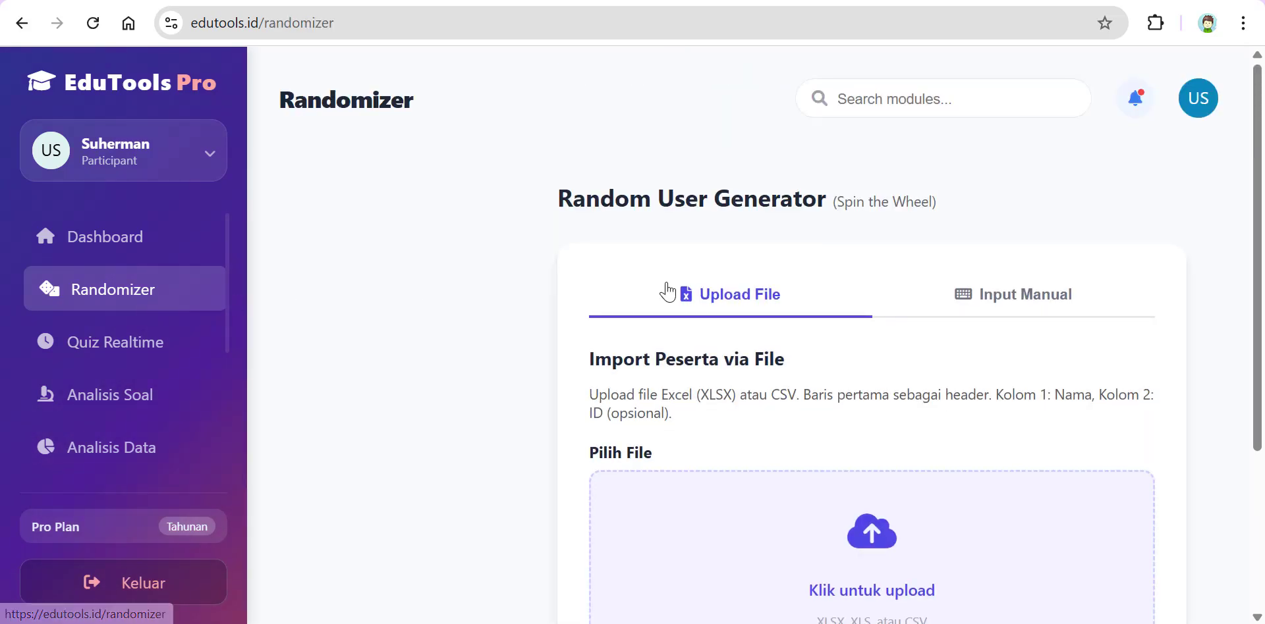
- Show the Randomizer's Input Manual form and examine its single-participant field, Daftar Peserta list and Mulai Randomizer option
{"action": "left_click", "coordinate": [1052, 297]}
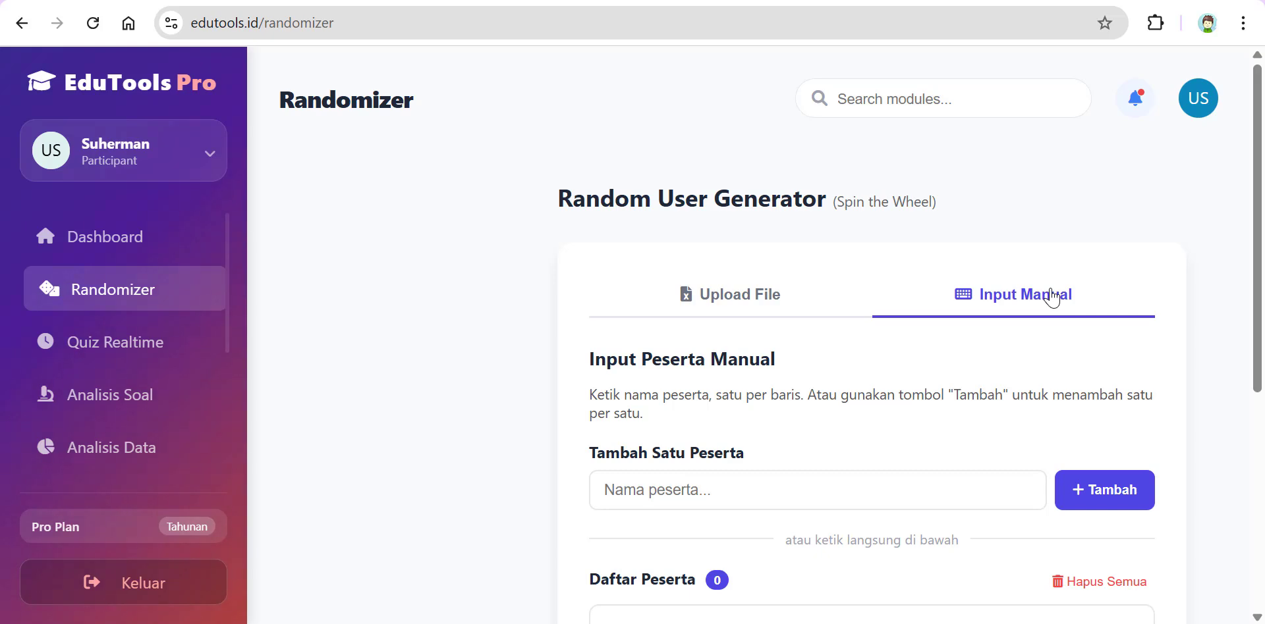
{"action": "scroll", "coordinate": [1052, 297], "scroll_direction": "down", "scroll_amount": 2}
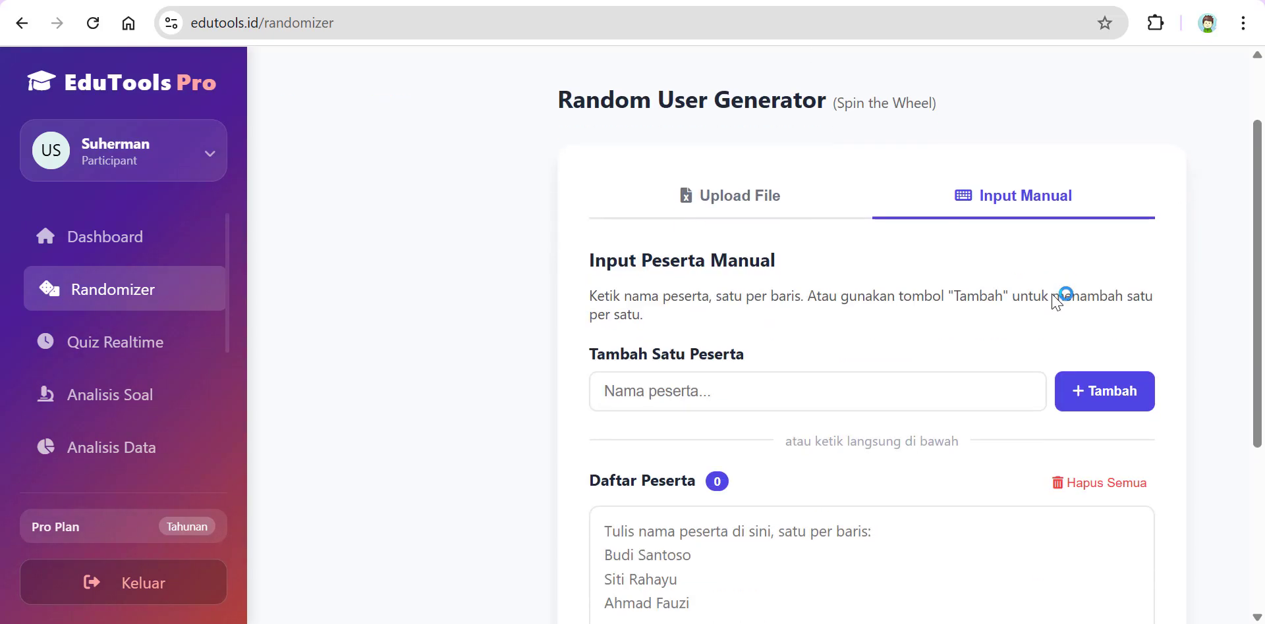
{"action": "scroll", "coordinate": [1056, 302], "scroll_direction": "down", "scroll_amount": 3}
{"action": "left_click", "coordinate": [867, 279]}
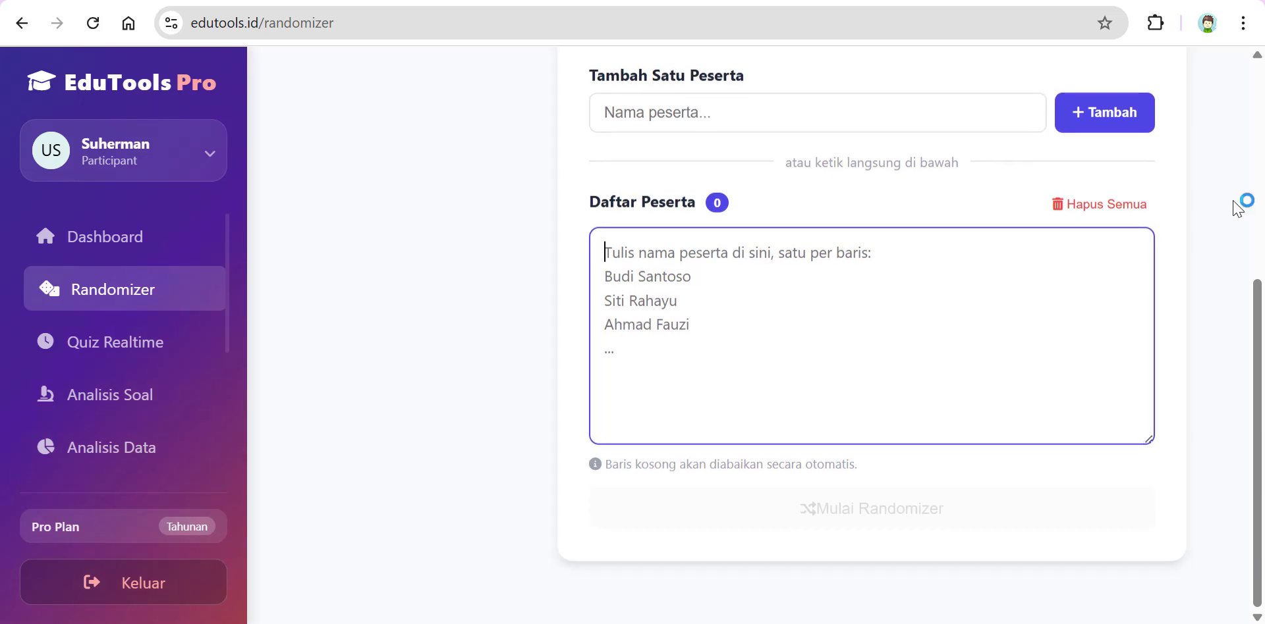
{"action": "scroll", "coordinate": [888, 236], "scroll_direction": "up", "scroll_amount": 1}
{"action": "scroll", "coordinate": [887, 237], "scroll_direction": "up", "scroll_amount": 5}
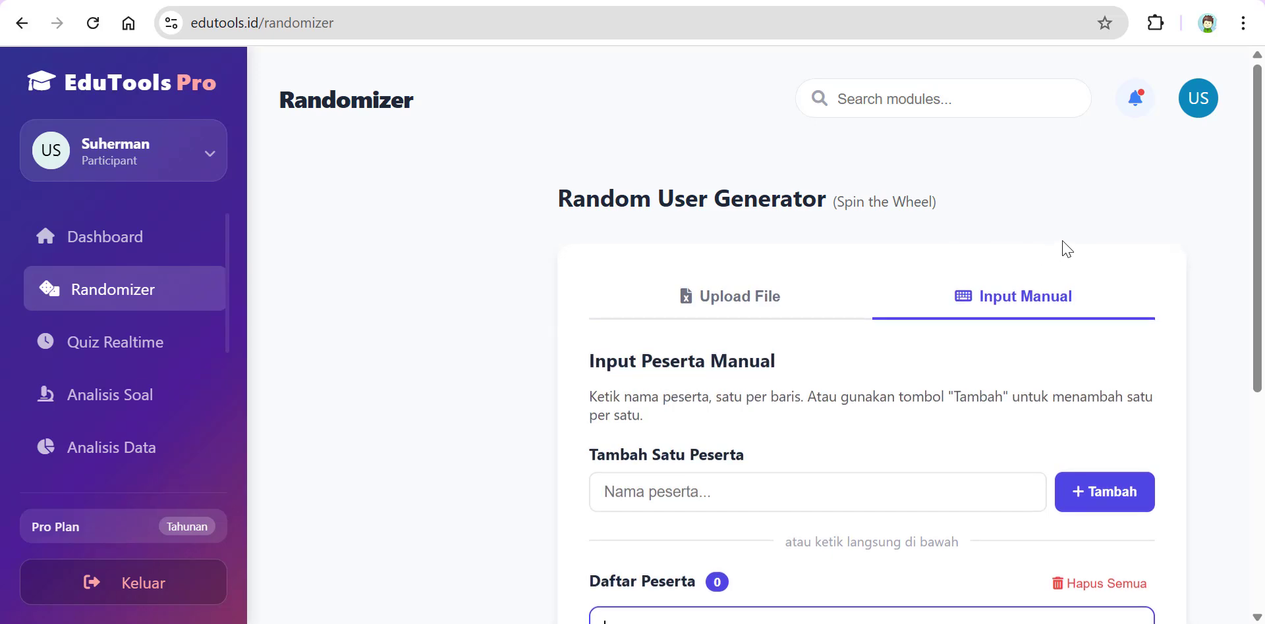
{"action": "scroll", "coordinate": [1066, 250], "scroll_direction": "down", "scroll_amount": 1}
{"action": "scroll", "coordinate": [1066, 250], "scroll_direction": "down", "scroll_amount": 3}
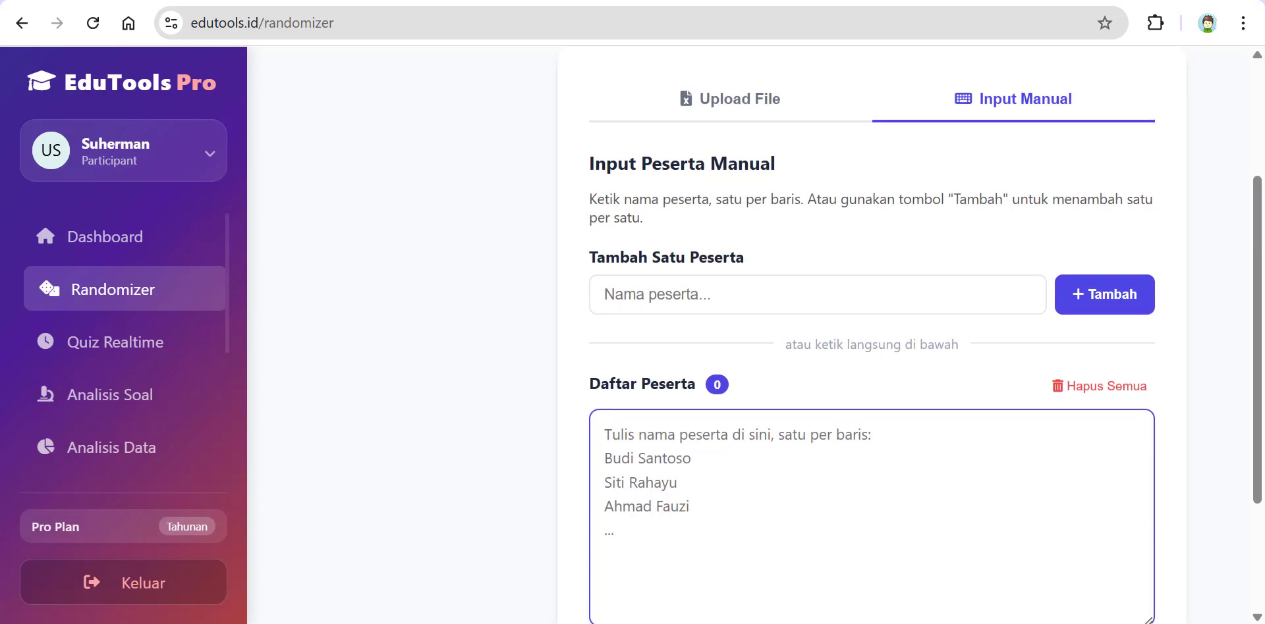
- Point out the Quiz column header in the Excel workbook, and return to EduTools Pro to open the Quiz Realtime module
{"action": "mouse_move", "coordinate": [925, 623]}
{"action": "left_click", "coordinate": [925, 546]}
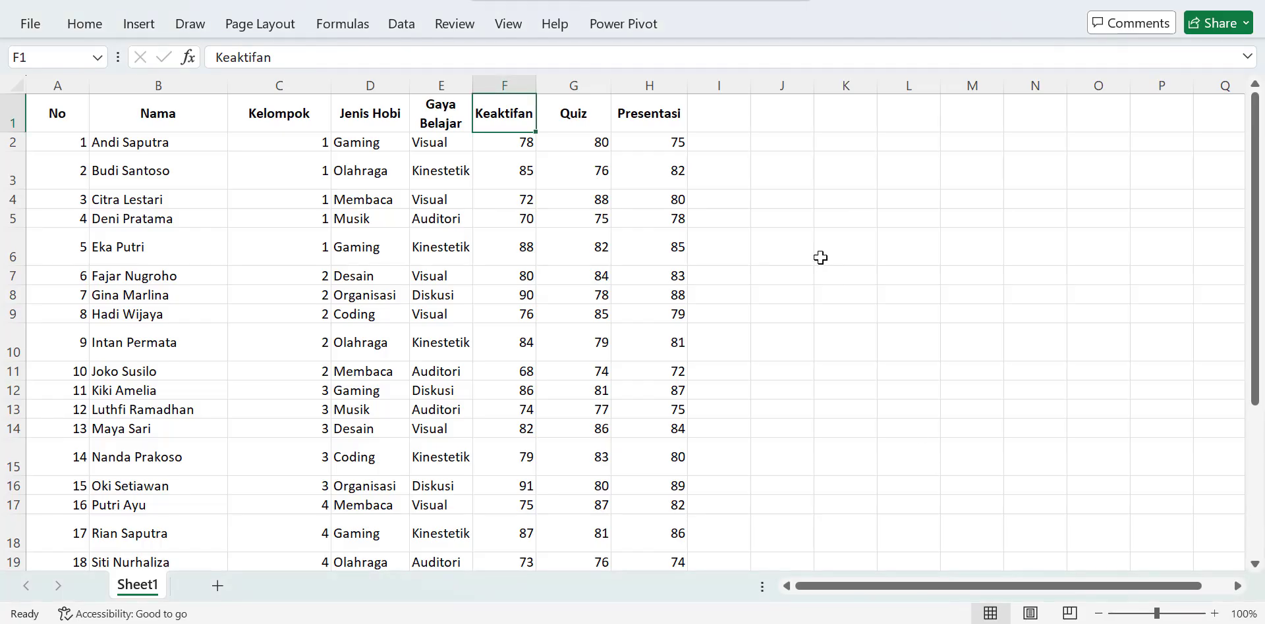
{"action": "left_click", "coordinate": [540, 123]}
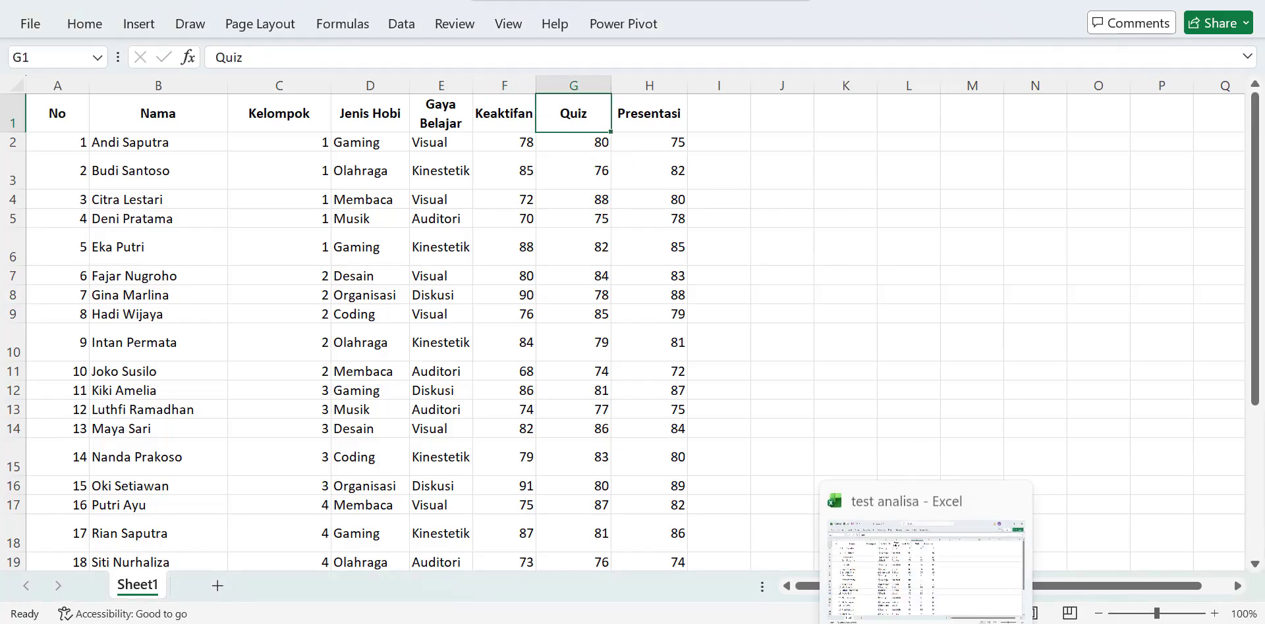
{"action": "left_click", "coordinate": [925, 623]}
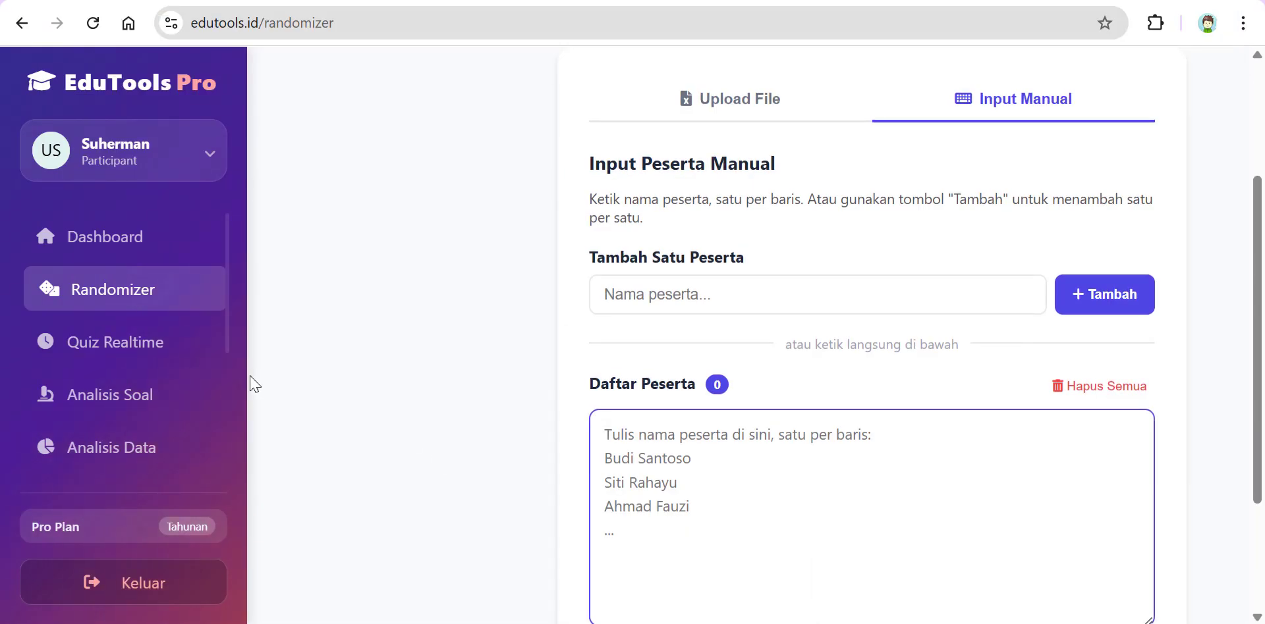
{"action": "left_click", "coordinate": [178, 349]}
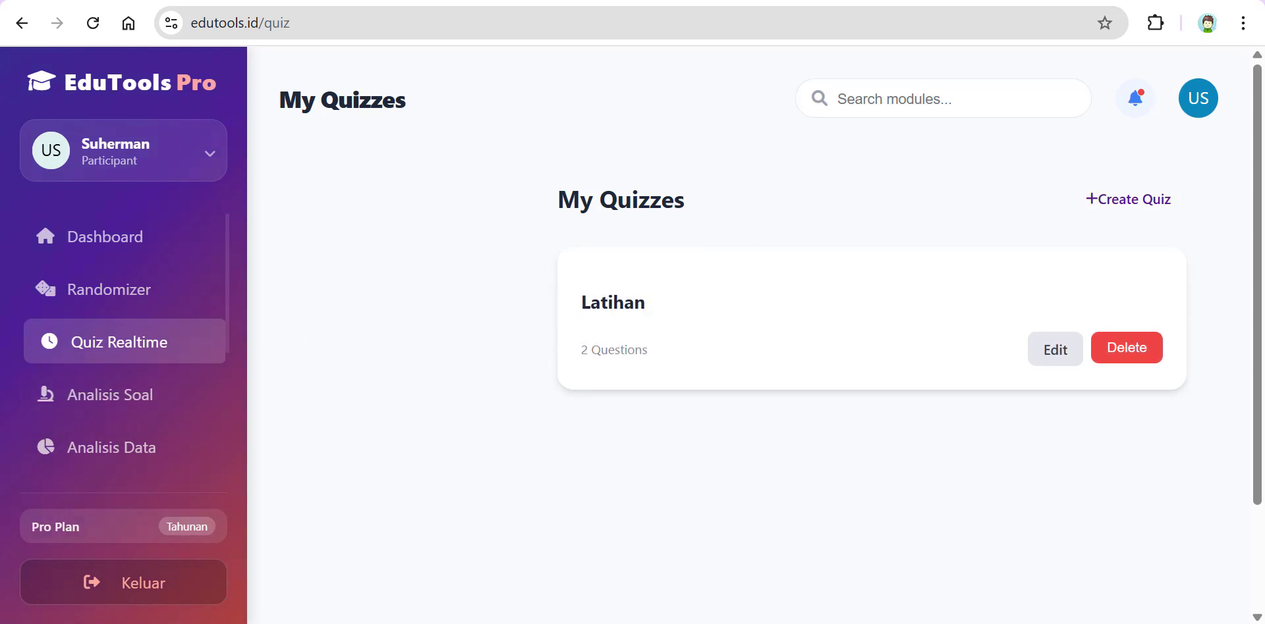
- Point out the Presentasi column header in the Excel workbook, and return to EduTools Pro to open the Assessment Pro module
{"action": "left_click", "coordinate": [926, 550]}
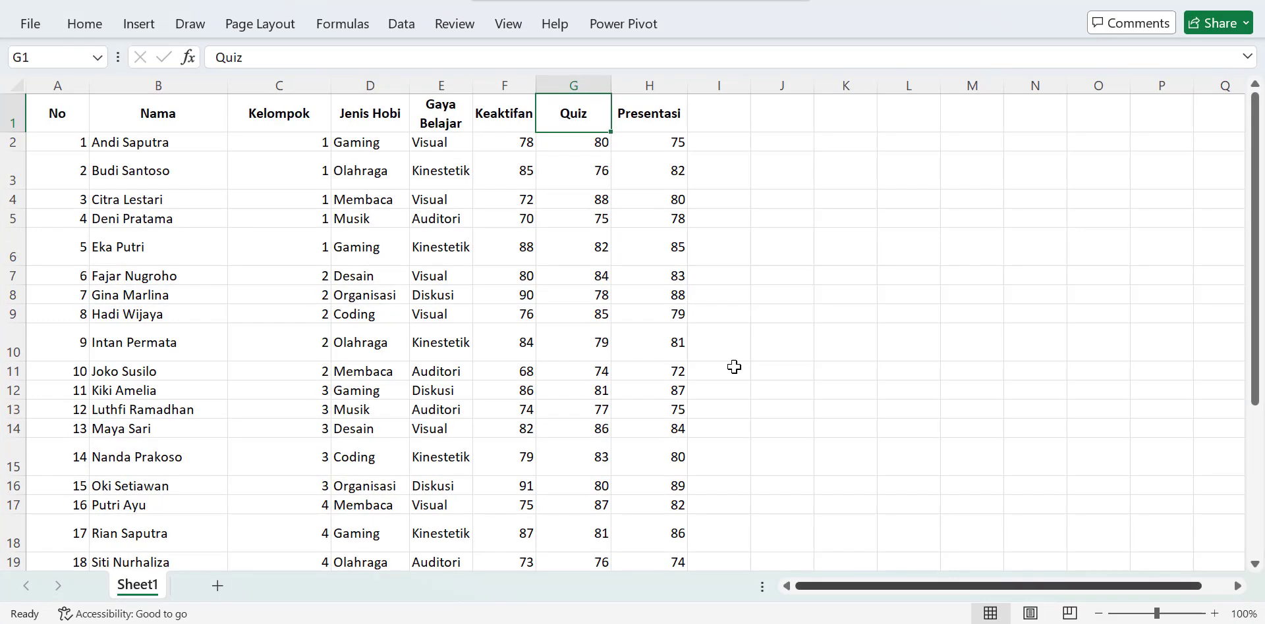
{"action": "left_click", "coordinate": [678, 121]}
{"action": "left_click", "coordinate": [906, 622]}
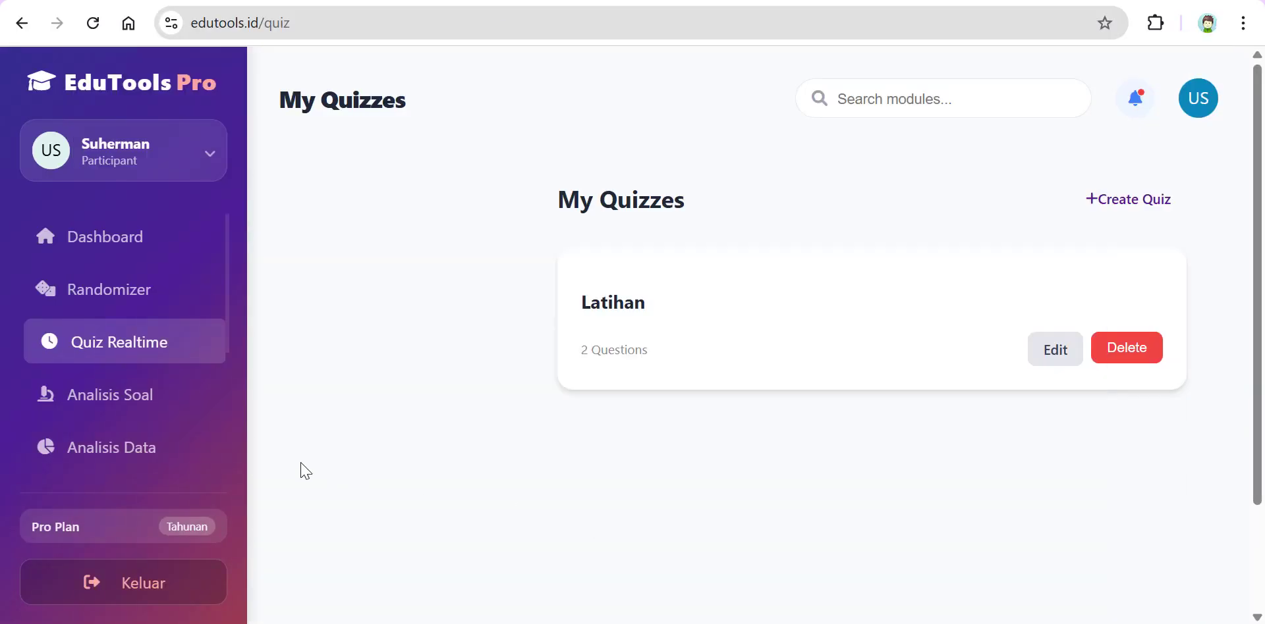
{"action": "scroll", "coordinate": [187, 451], "scroll_direction": "down", "scroll_amount": 2}
{"action": "scroll", "coordinate": [188, 451], "scroll_direction": "down", "scroll_amount": 1}
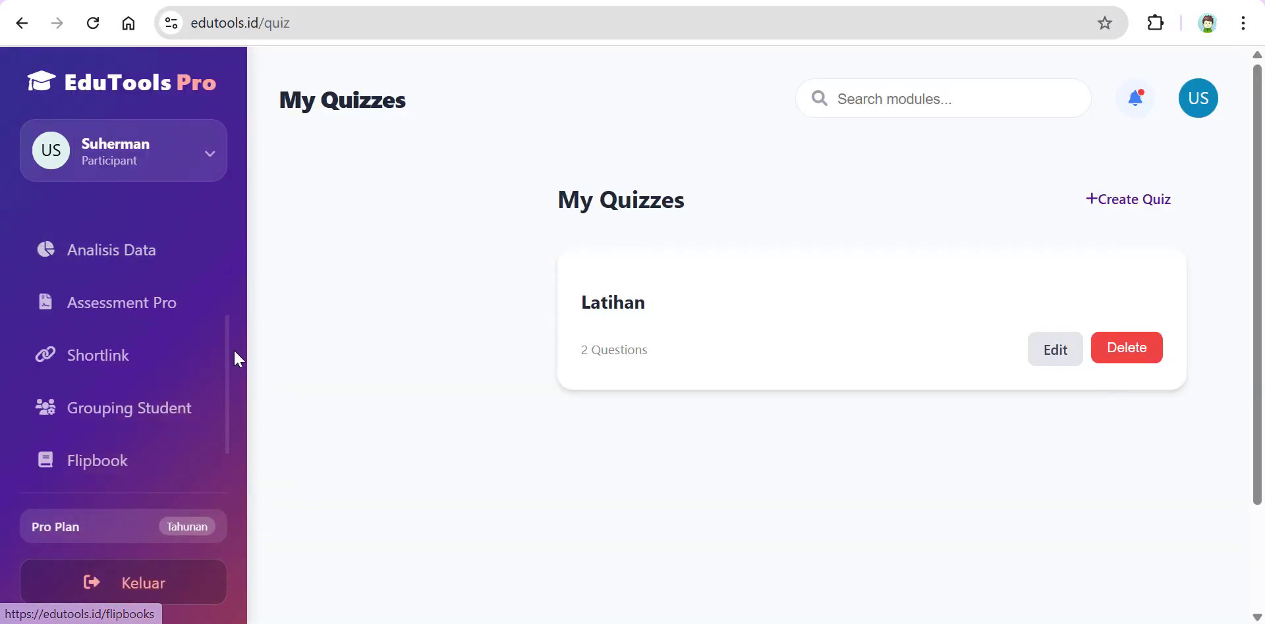
{"action": "left_click", "coordinate": [195, 323]}
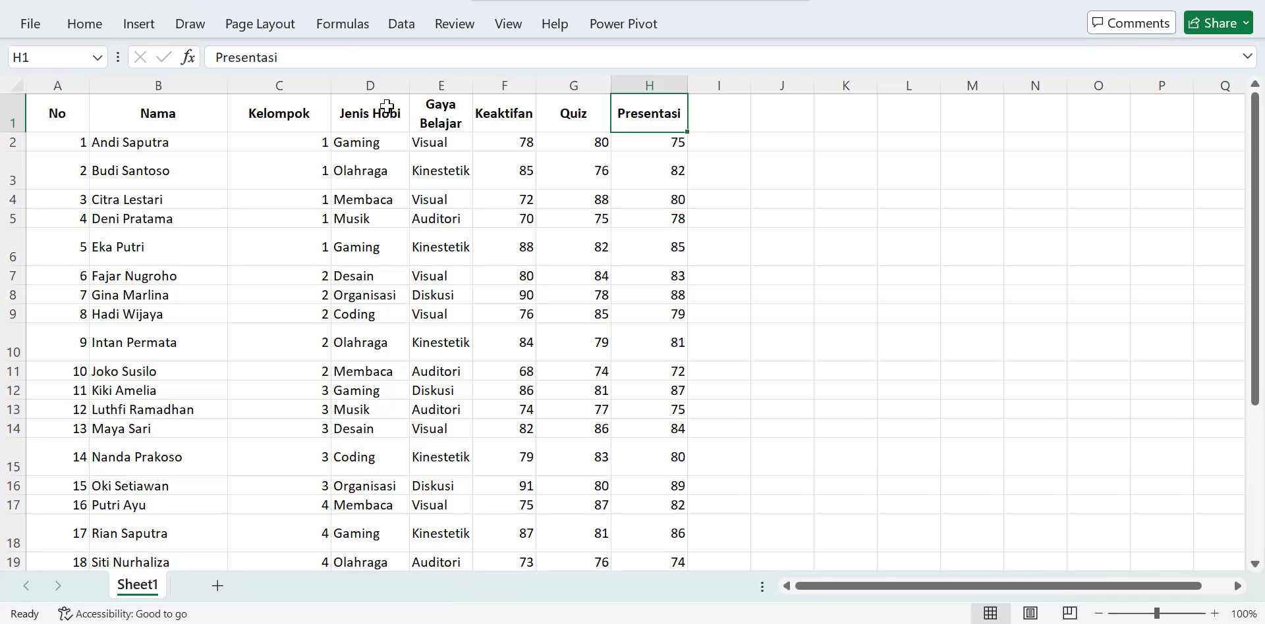
- Point out the Gaya Belajar, Jenis Hobi and Kelompok column headers one after another in the score table
{"action": "left_click", "coordinate": [442, 116]}
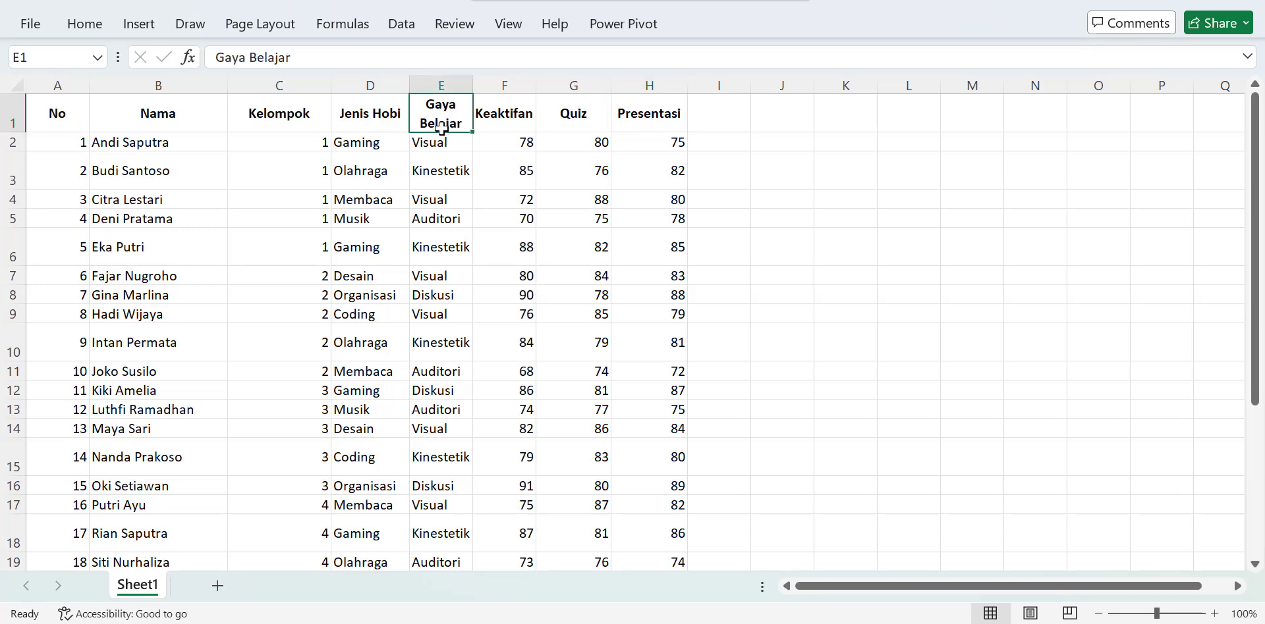
{"action": "left_click", "coordinate": [349, 113]}
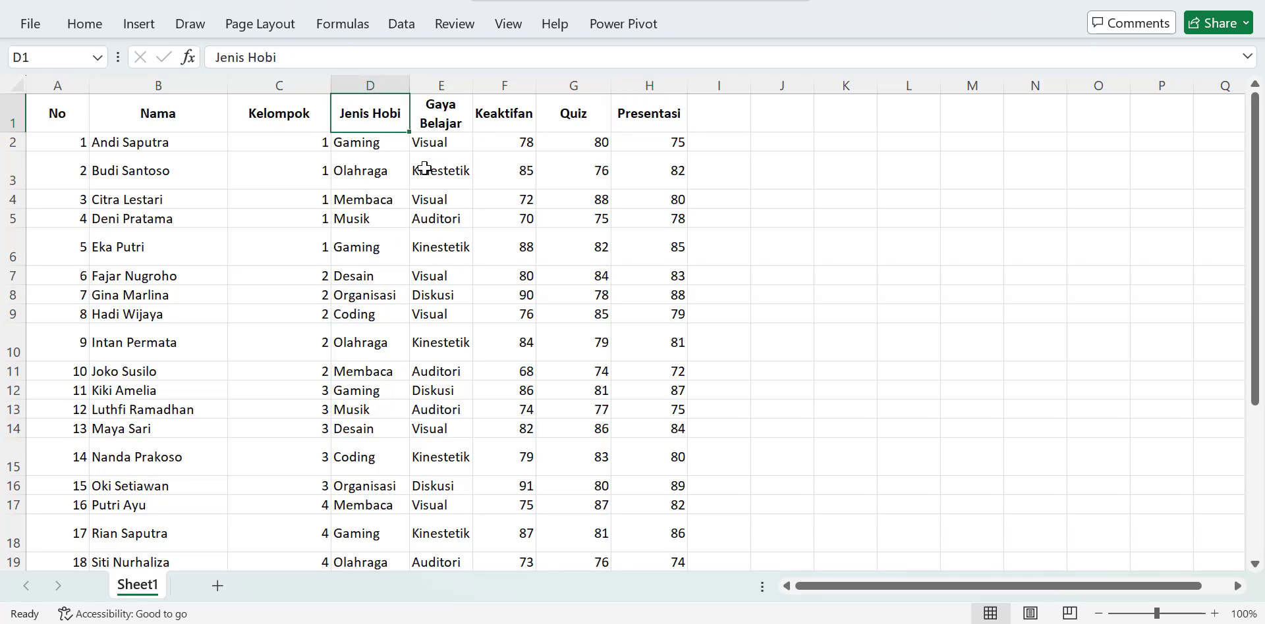
{"action": "left_click", "coordinate": [297, 116]}
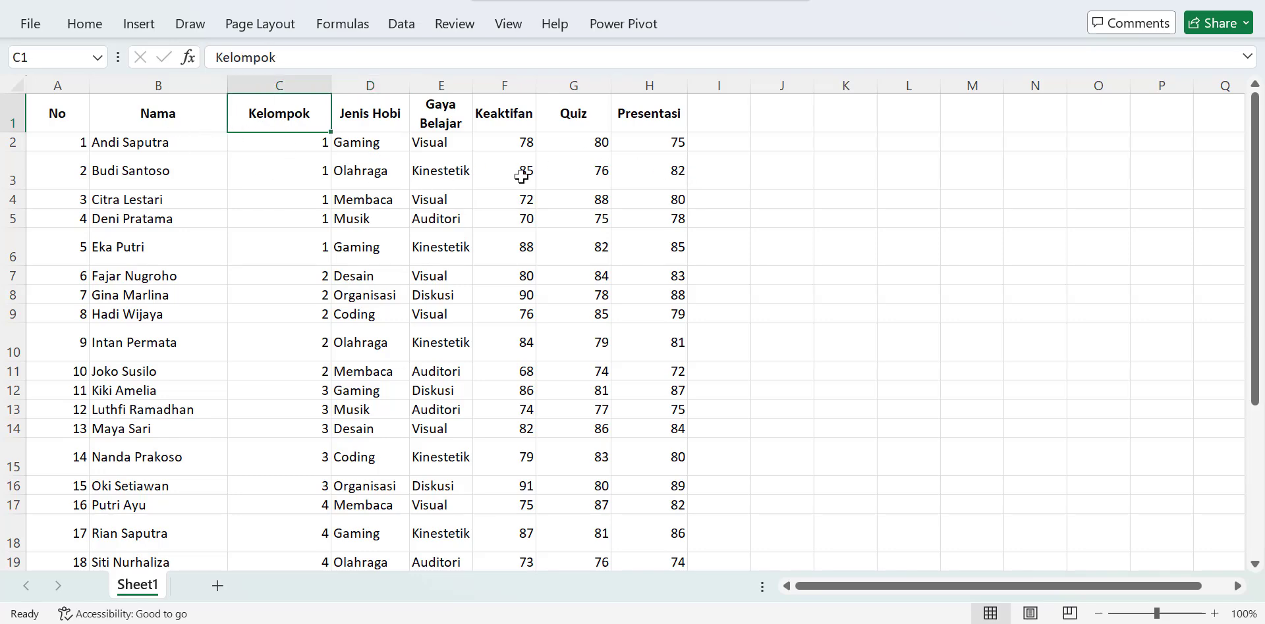
{"action": "scroll", "coordinate": [522, 172], "scroll_direction": "down", "scroll_amount": 2}
{"action": "scroll", "coordinate": [523, 174], "scroll_direction": "up", "scroll_amount": 2}
{"action": "double_click", "coordinate": [305, 143]}
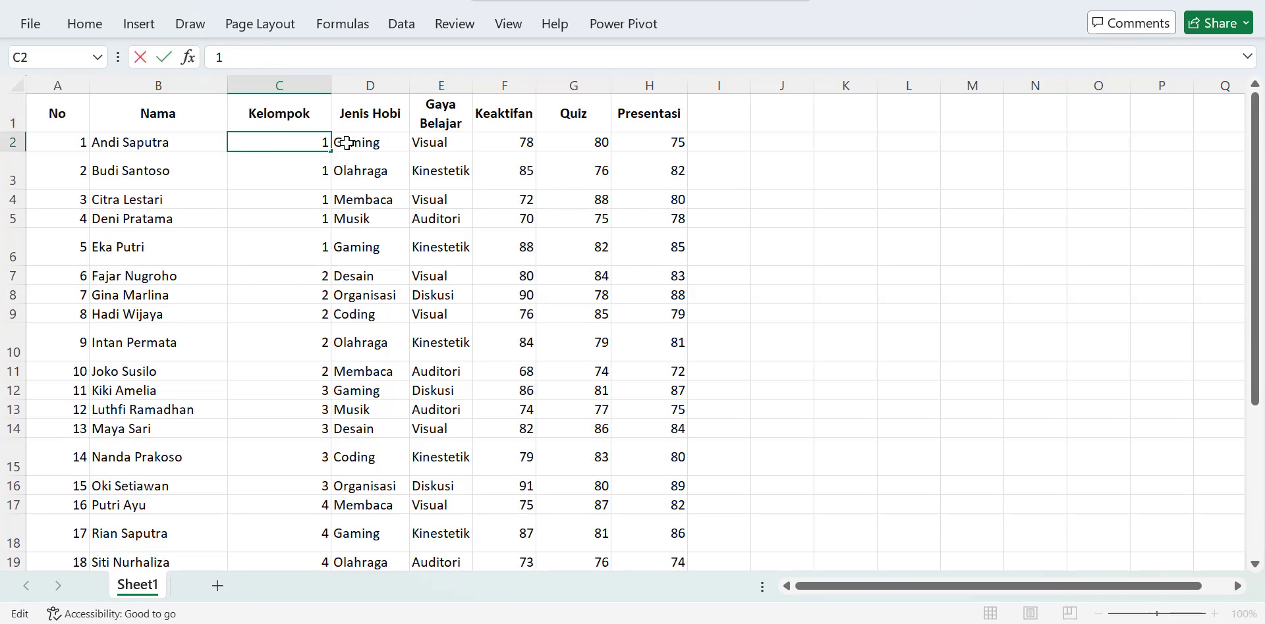
{"action": "left_click", "coordinate": [849, 182]}
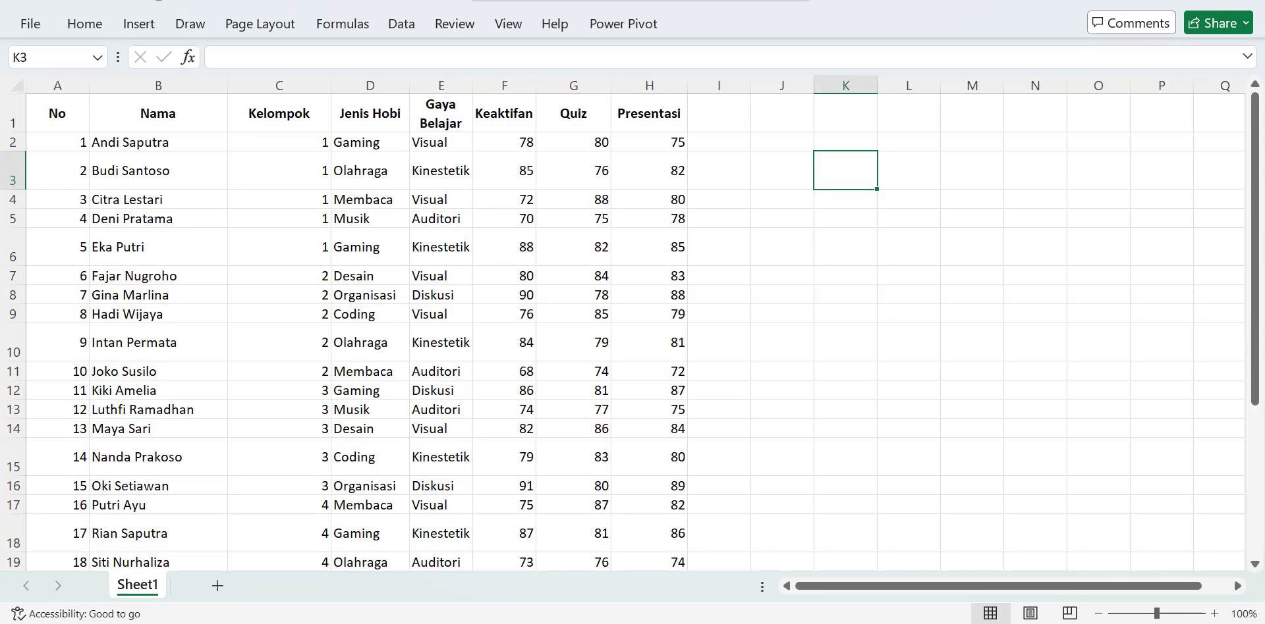
- Return to EduTools Pro and start a new analysis project in the Analisis Data module
{"action": "left_click", "coordinate": [1145, 2]}
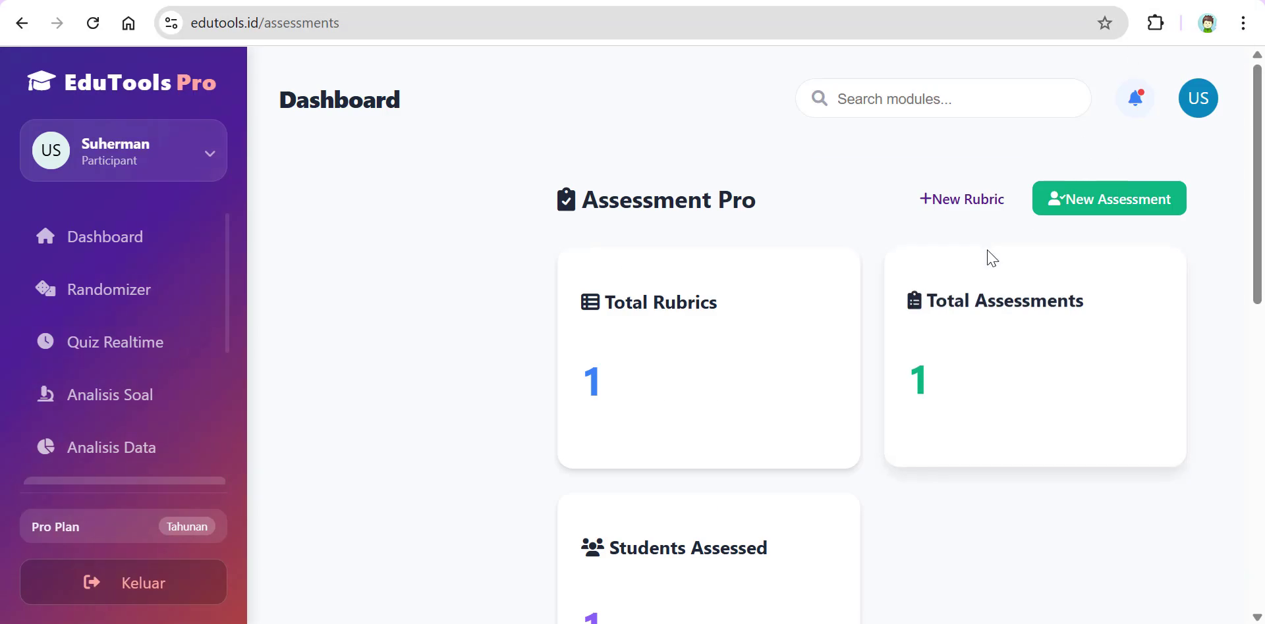
{"action": "scroll", "coordinate": [155, 389], "scroll_direction": "down", "scroll_amount": 2}
{"action": "left_click", "coordinate": [158, 354]}
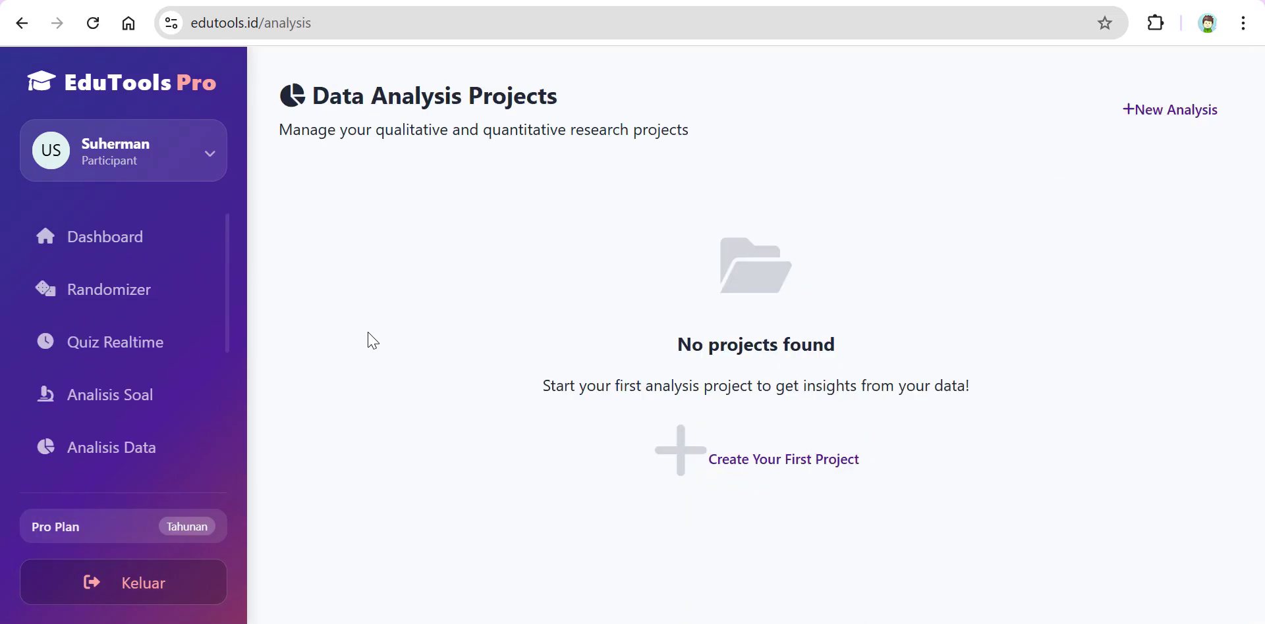
{"action": "left_click", "coordinate": [1163, 122]}
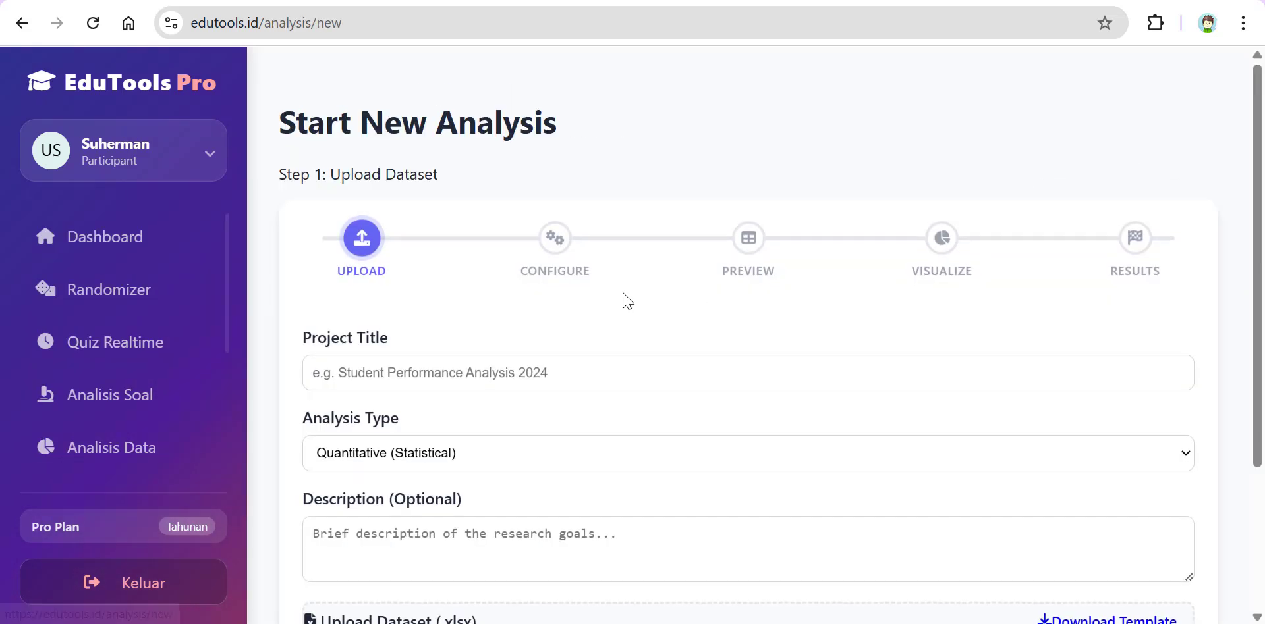
- Enter Pengaruh Metode Pembelajaran as the title of the new analysis project
{"action": "left_click", "coordinate": [487, 369]}
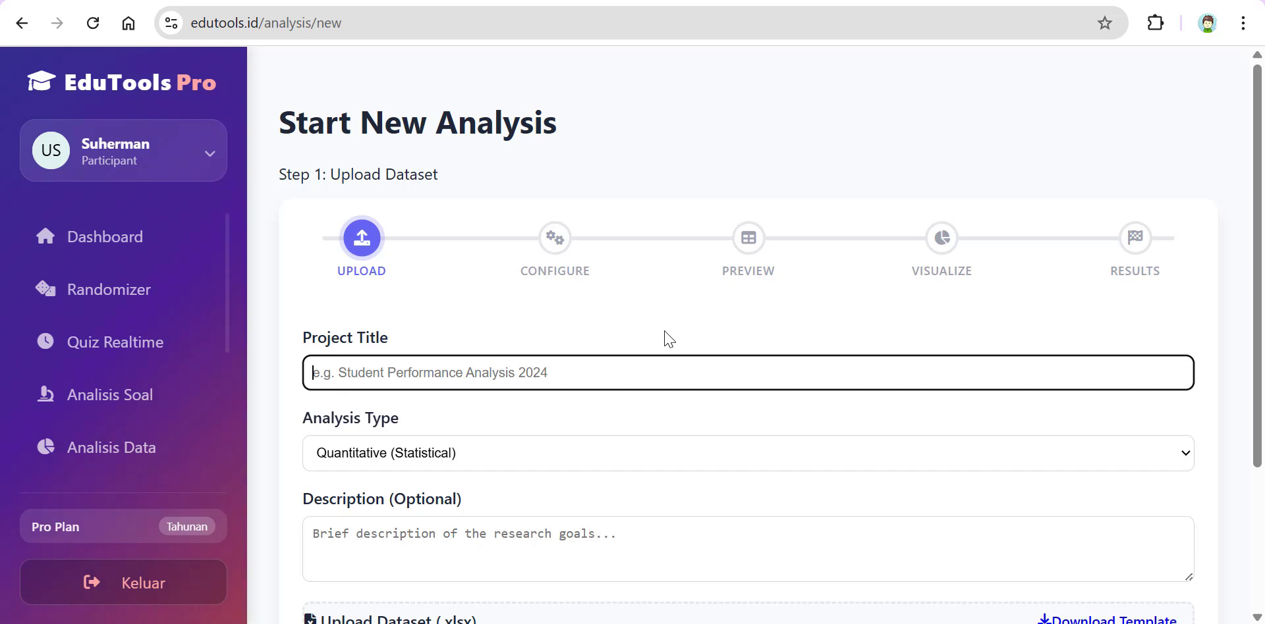
{"action": "type", "text": "Metode Pembelajaran"}
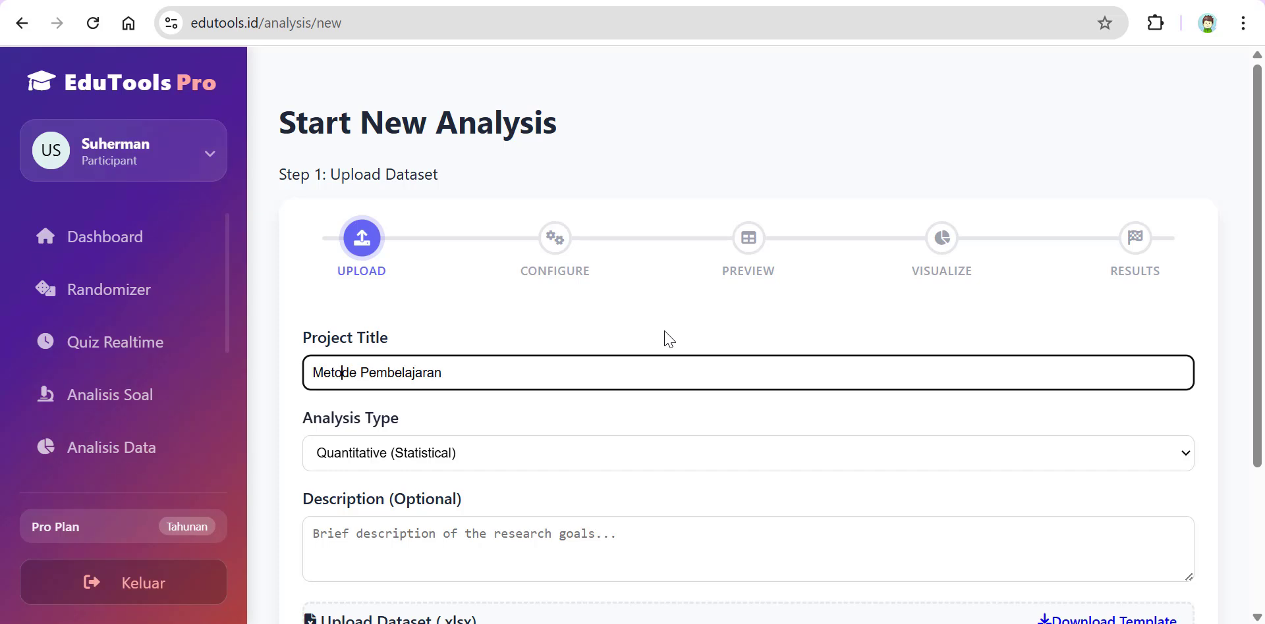
{"action": "type", "text": "Pengaruh"}
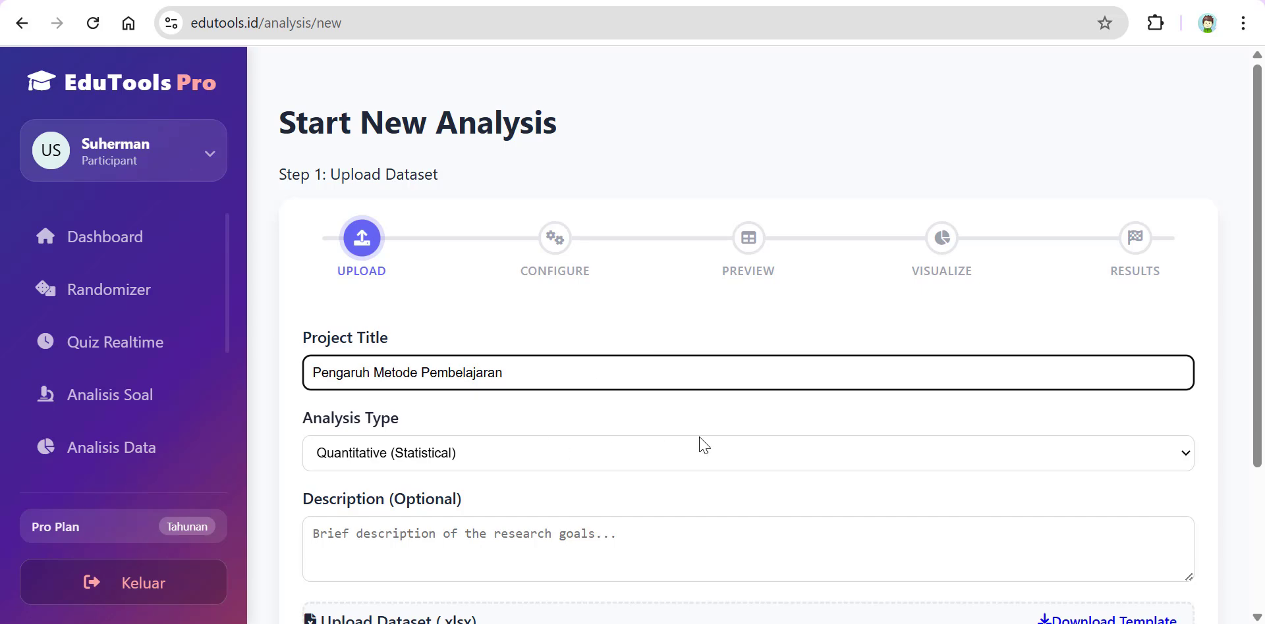
- Try the Qualitative (Thematic/Text) and Mixed Methods analysis types, and return the type to Quantitative (Statistical)
{"action": "scroll", "coordinate": [577, 356], "scroll_direction": "down", "scroll_amount": 3}
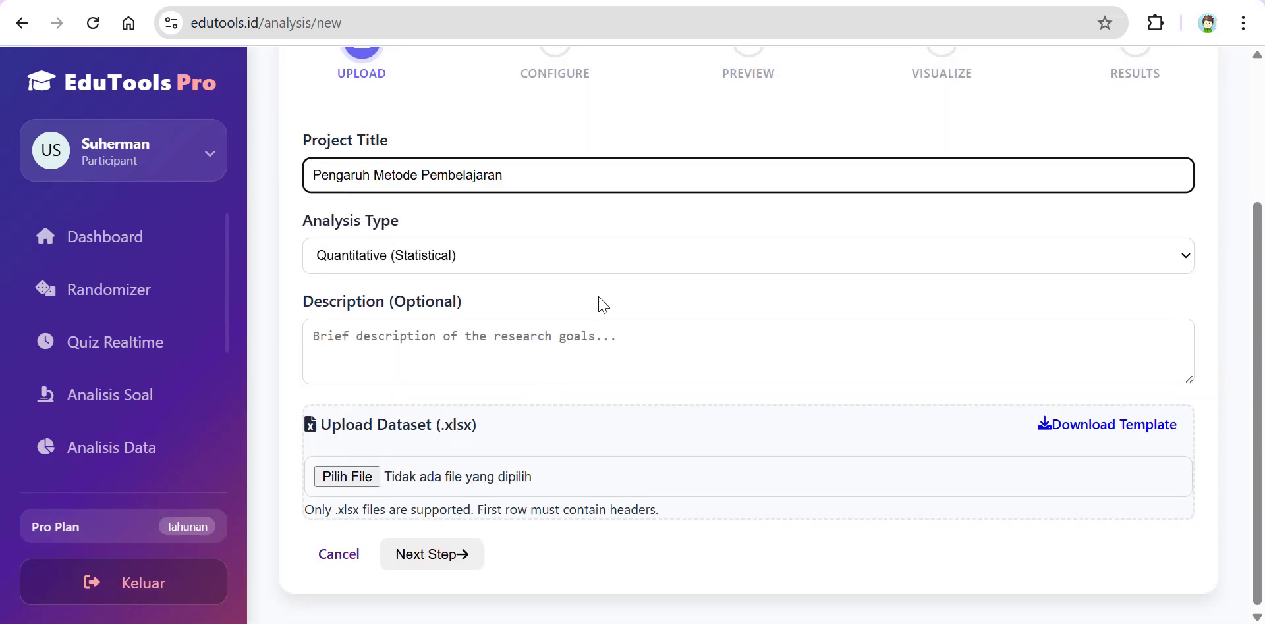
{"action": "left_click", "coordinate": [557, 265]}
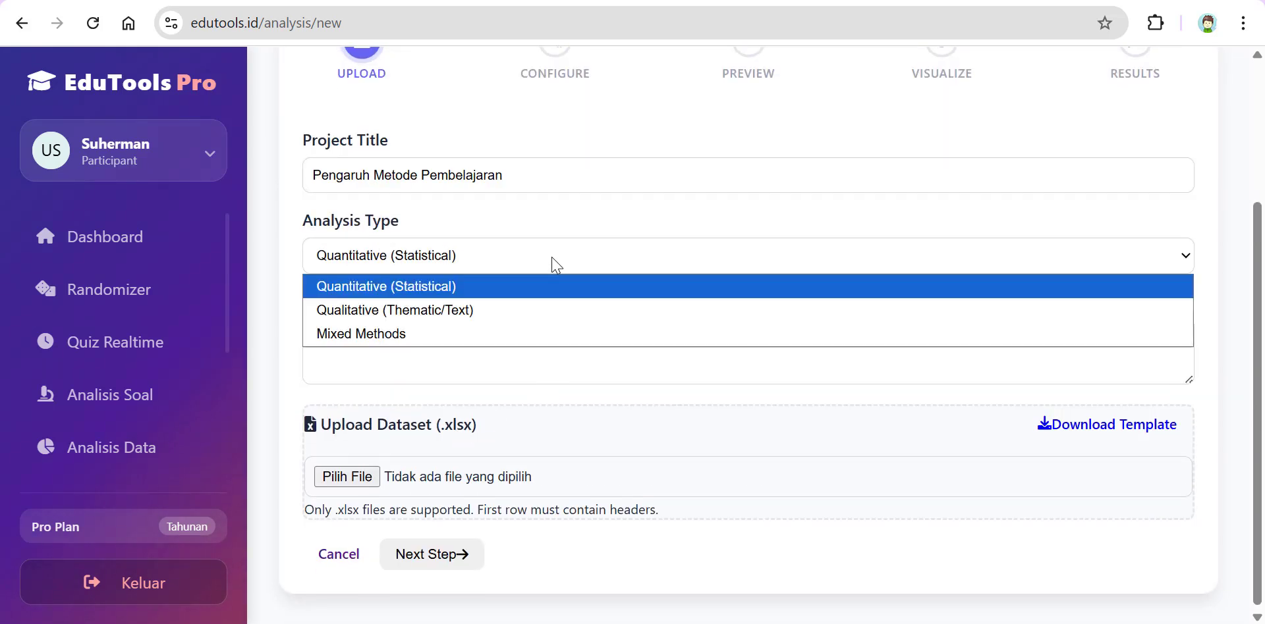
{"action": "left_click", "coordinate": [459, 315]}
{"action": "left_click", "coordinate": [459, 258]}
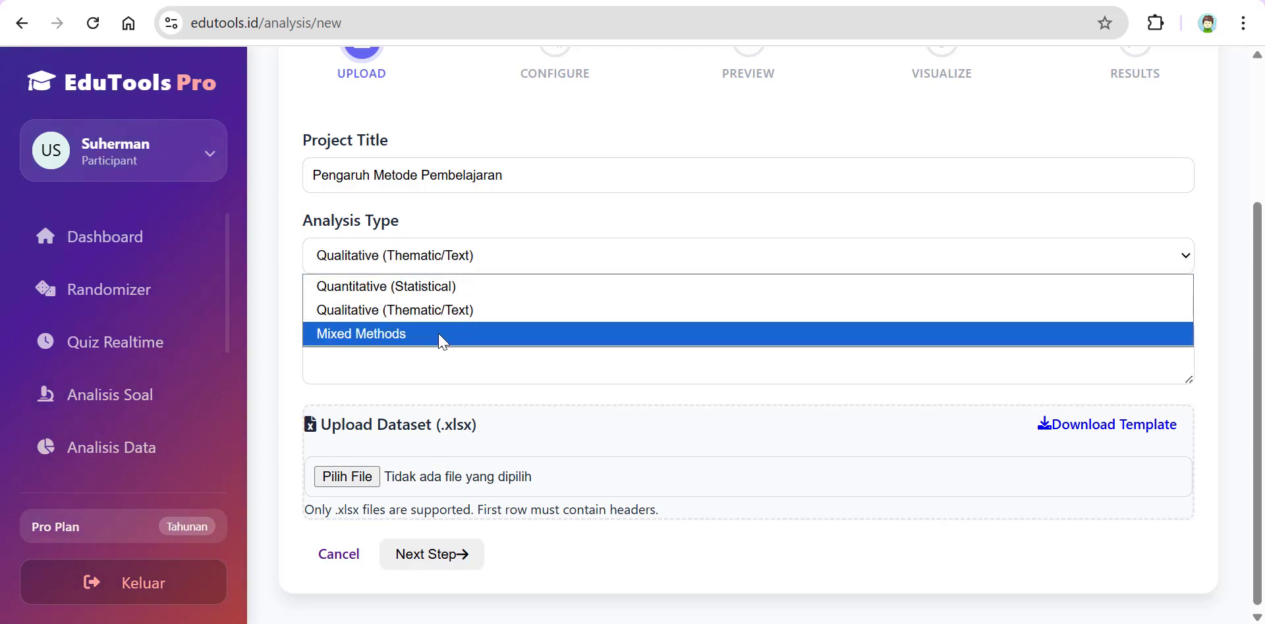
{"action": "left_click", "coordinate": [441, 335]}
{"action": "left_click", "coordinate": [477, 259]}
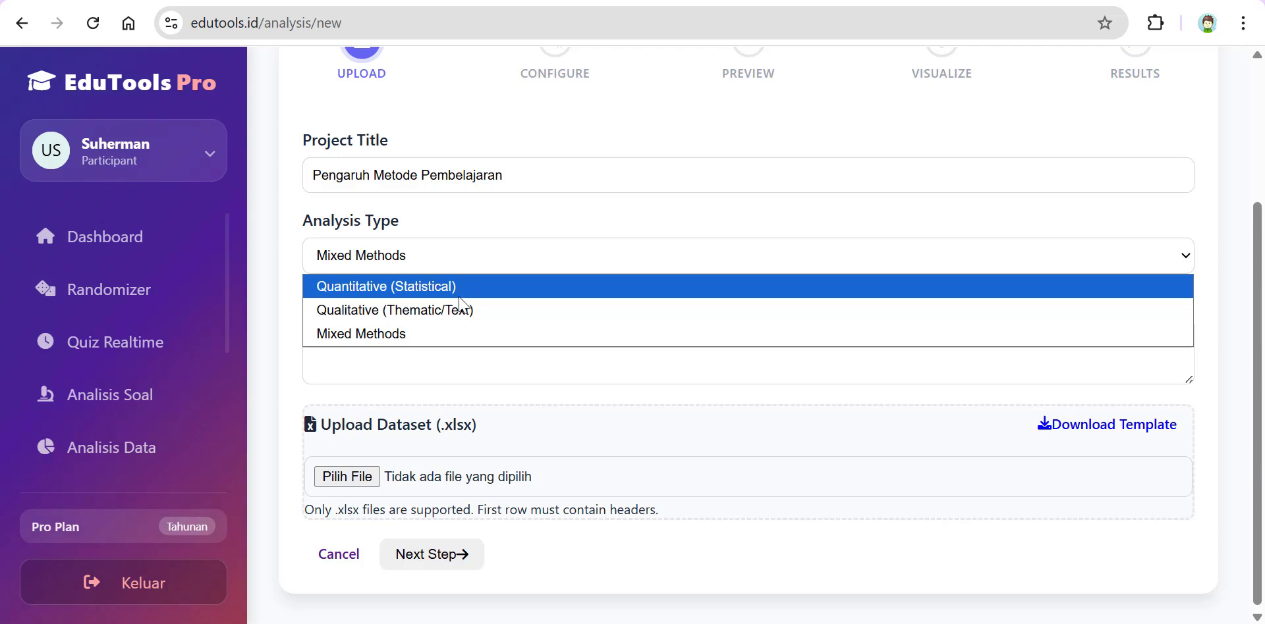
{"action": "left_click", "coordinate": [504, 290]}
- Describe the project as contoh and submit it with test analisa.xlsx from Downloads as the dataset
{"action": "left_click", "coordinate": [503, 341]}
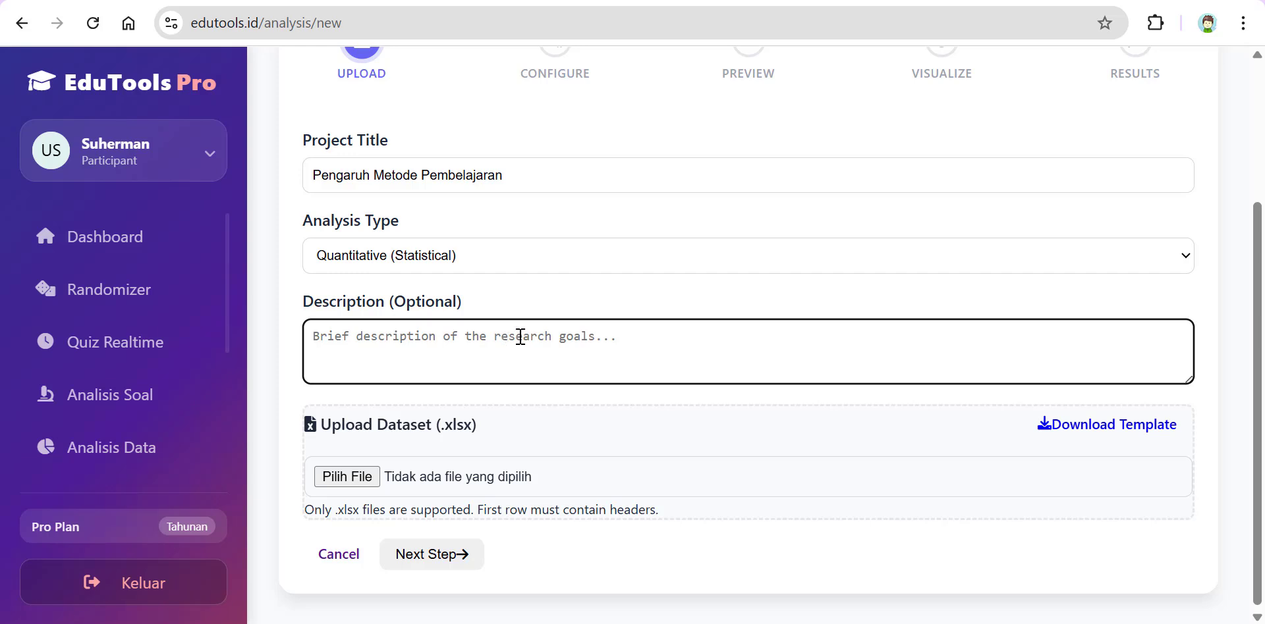
{"action": "type", "text": "contoh"}
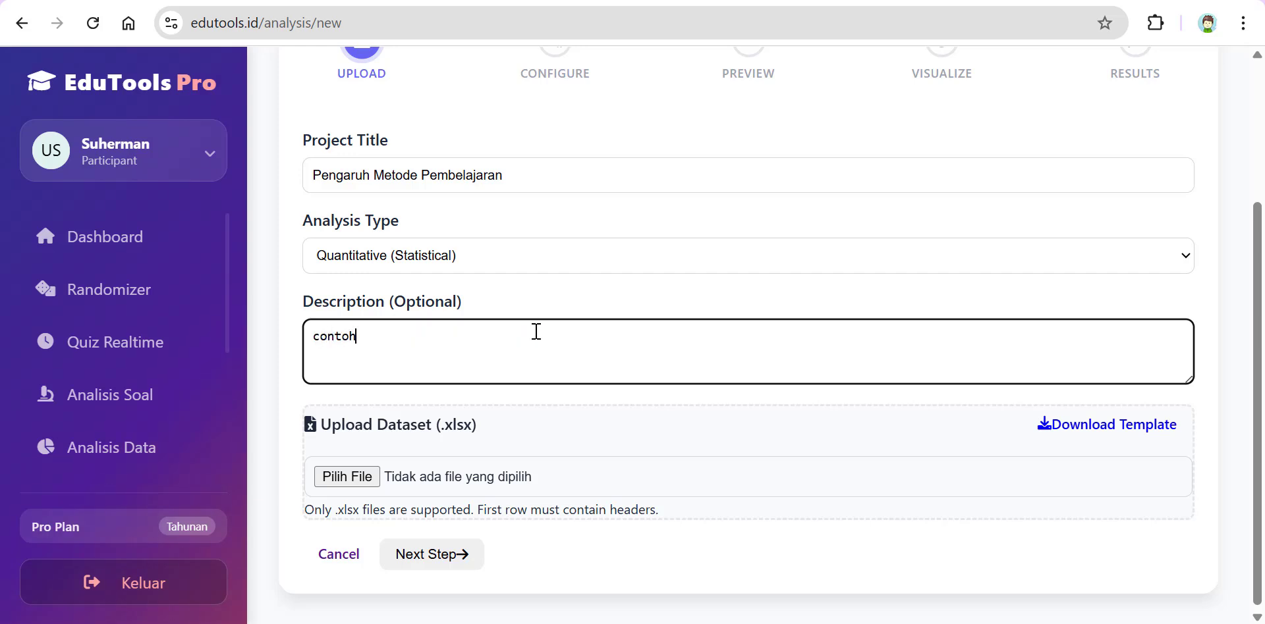
{"action": "left_click", "coordinate": [367, 478]}
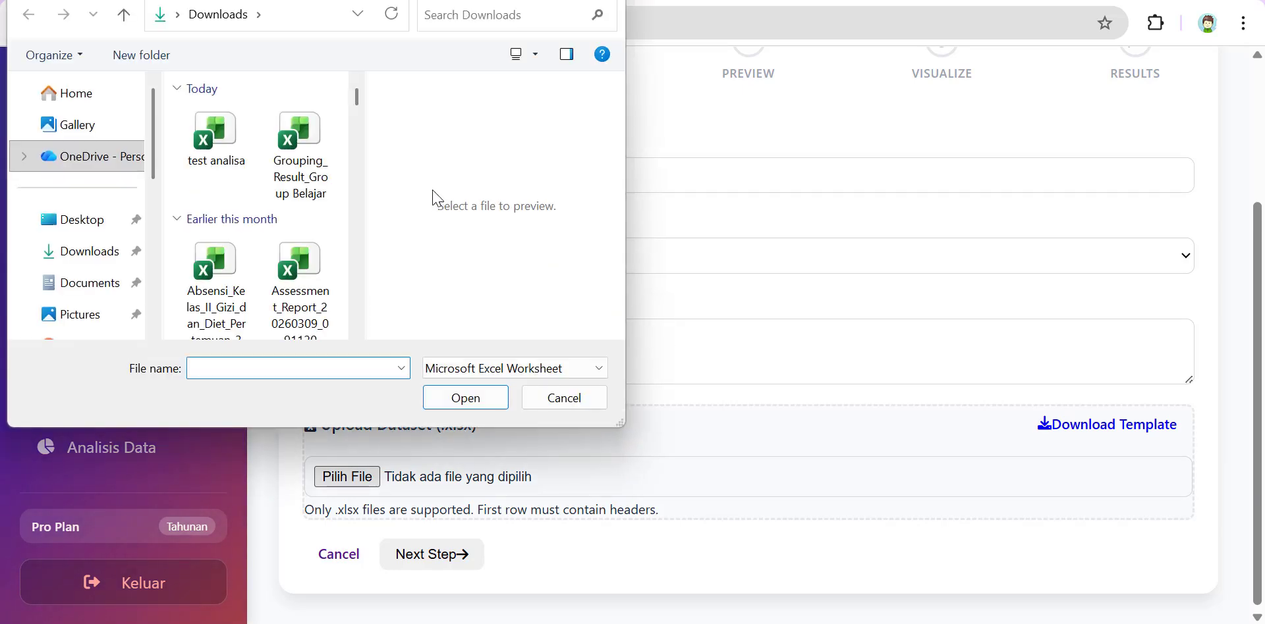
{"action": "left_click", "coordinate": [226, 150]}
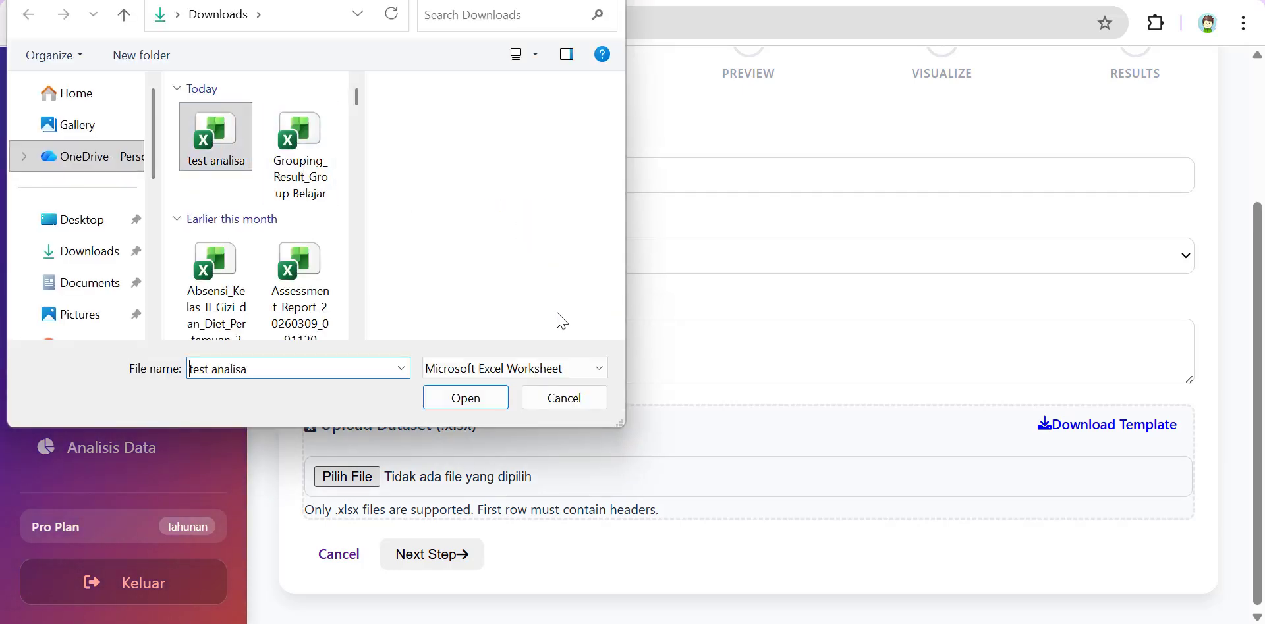
{"action": "left_click", "coordinate": [498, 398]}
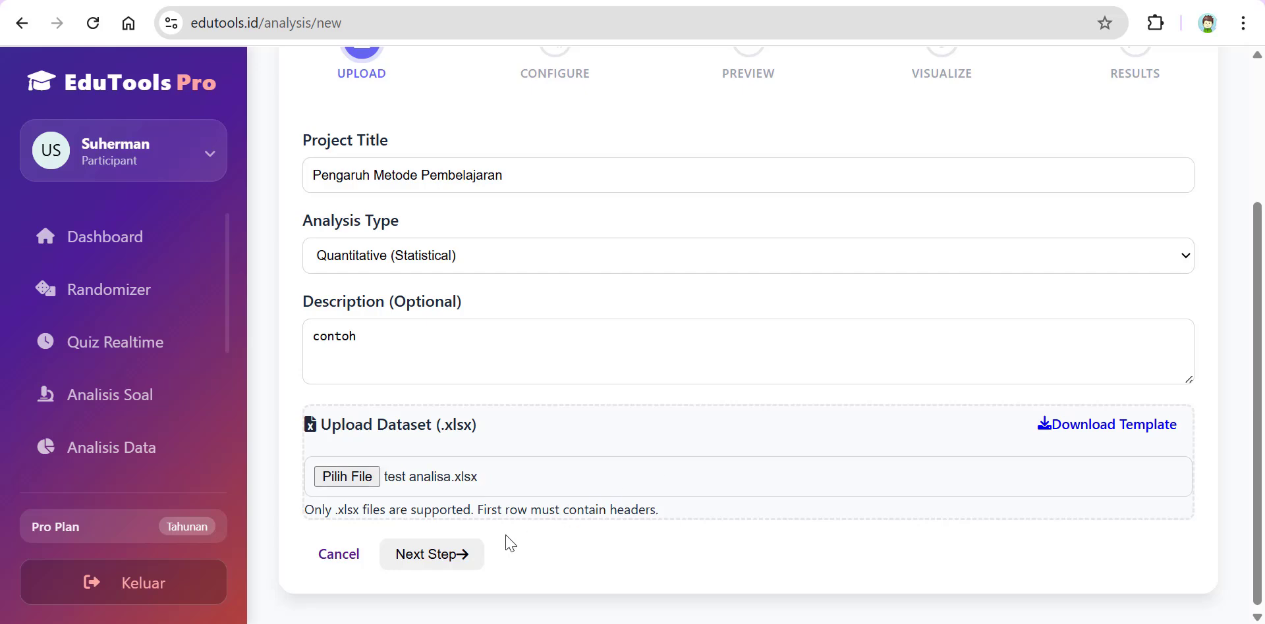
{"action": "left_click", "coordinate": [459, 558]}
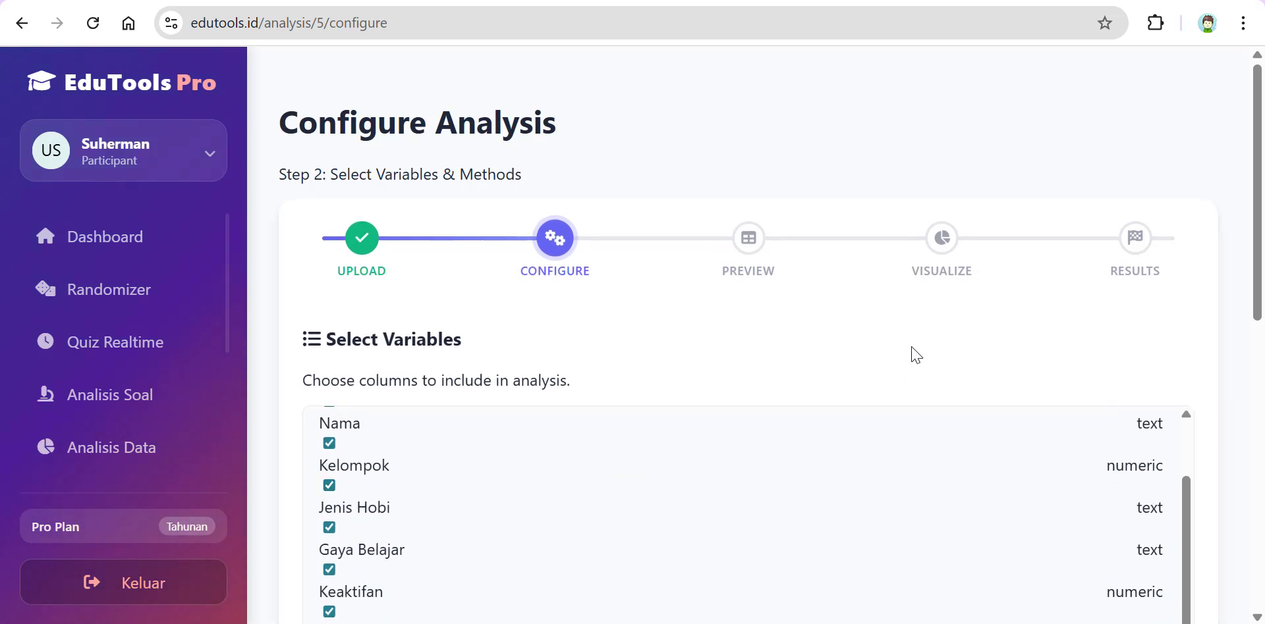
- Exclude the No column from the variables included in the analysis
{"action": "scroll", "coordinate": [916, 354], "scroll_direction": "down", "scroll_amount": 2}
{"action": "scroll", "coordinate": [920, 354], "scroll_direction": "up", "scroll_amount": 3}
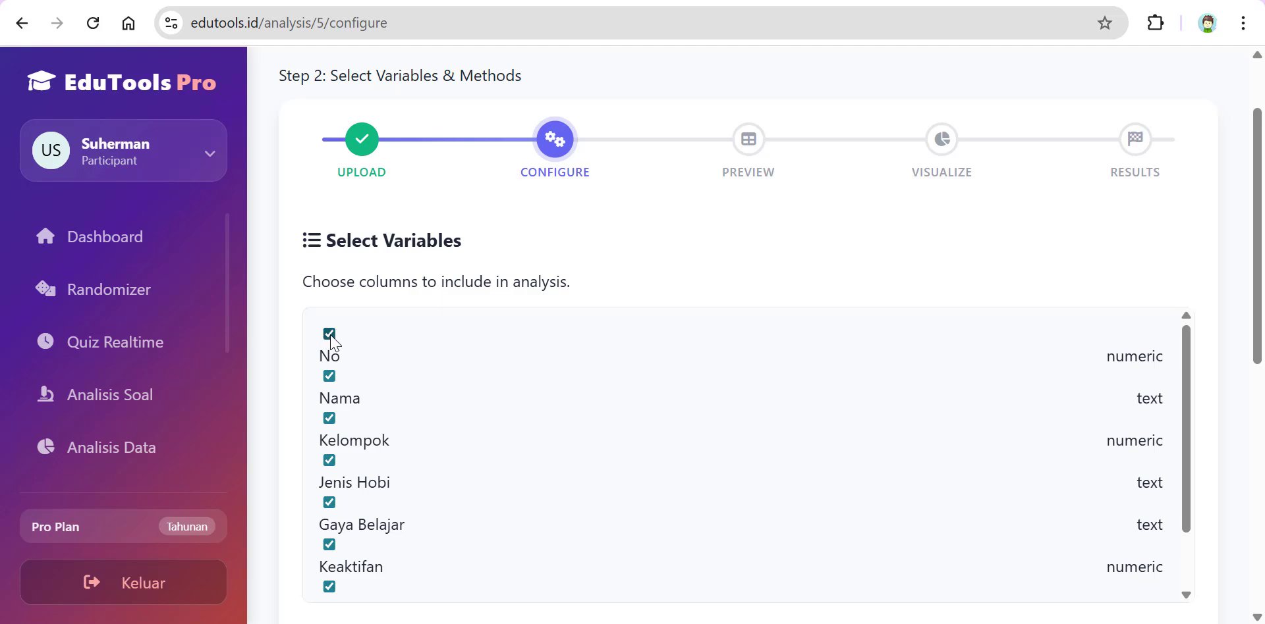
{"action": "left_click", "coordinate": [329, 334]}
- Add T-Test and Correlation (Pearson) to the analysis methods alongside Descriptive Statistics, and proceed to the data preview
{"action": "scroll", "coordinate": [1212, 349], "scroll_direction": "down", "scroll_amount": 1}
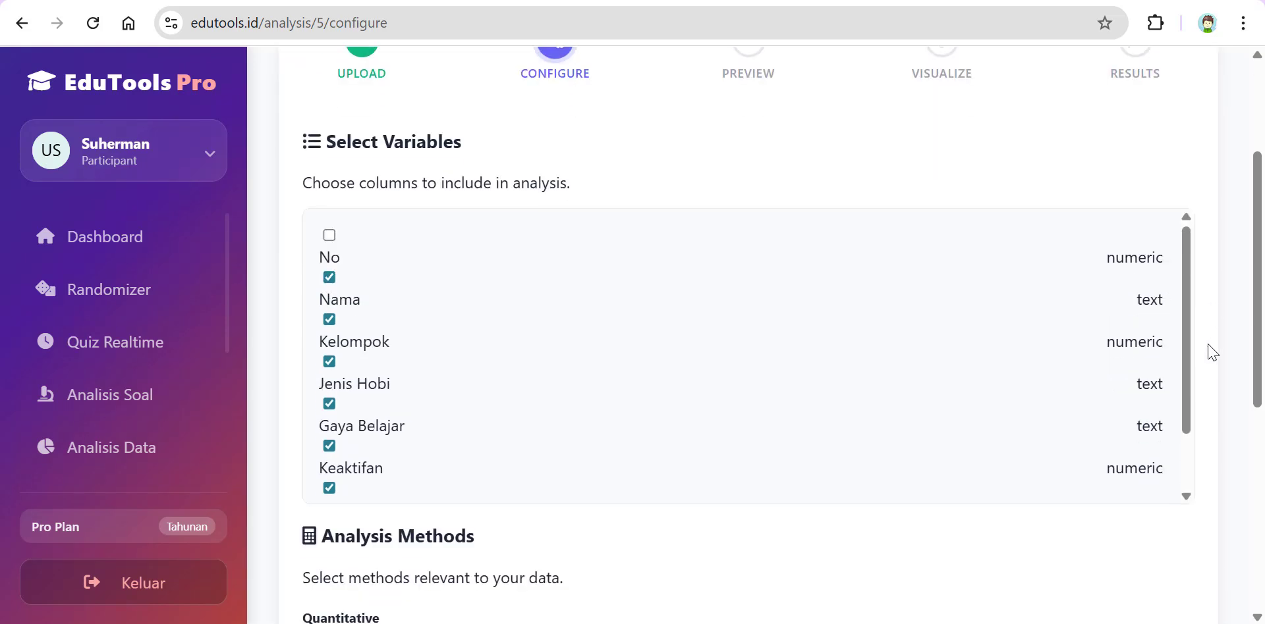
{"action": "scroll", "coordinate": [988, 447], "scroll_direction": "down", "scroll_amount": 1}
{"action": "scroll", "coordinate": [824, 515], "scroll_direction": "down", "scroll_amount": 2}
{"action": "scroll", "coordinate": [825, 515], "scroll_direction": "down", "scroll_amount": 5}
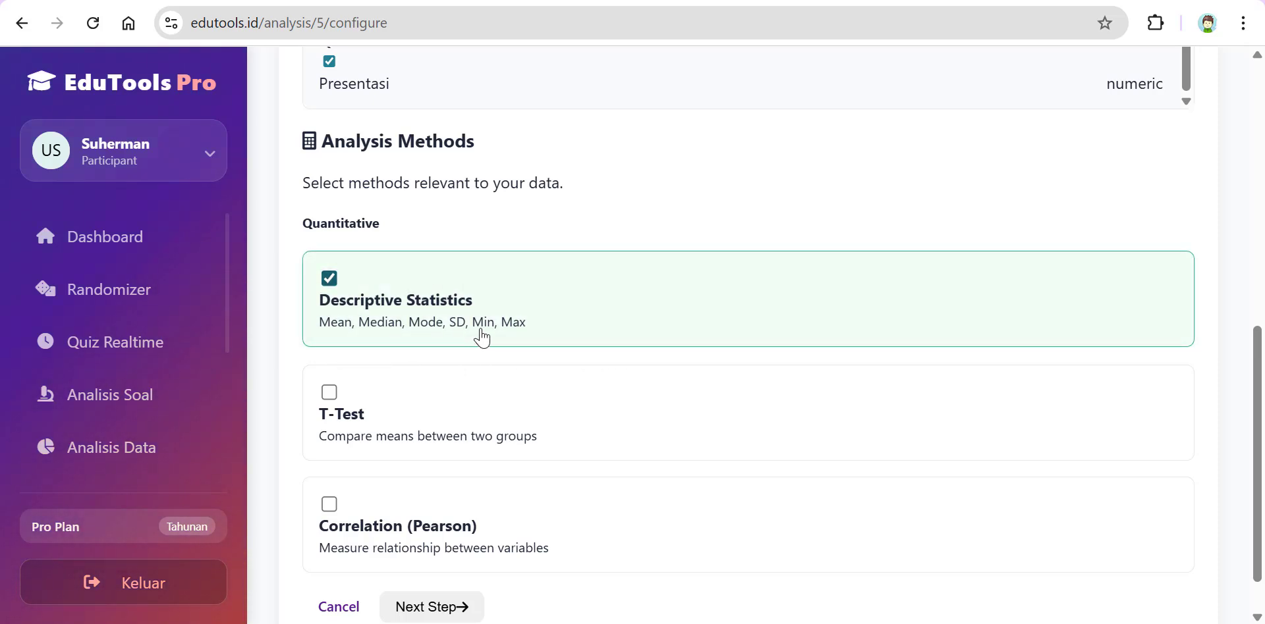
{"action": "scroll", "coordinate": [520, 386], "scroll_direction": "down", "scroll_amount": 1}
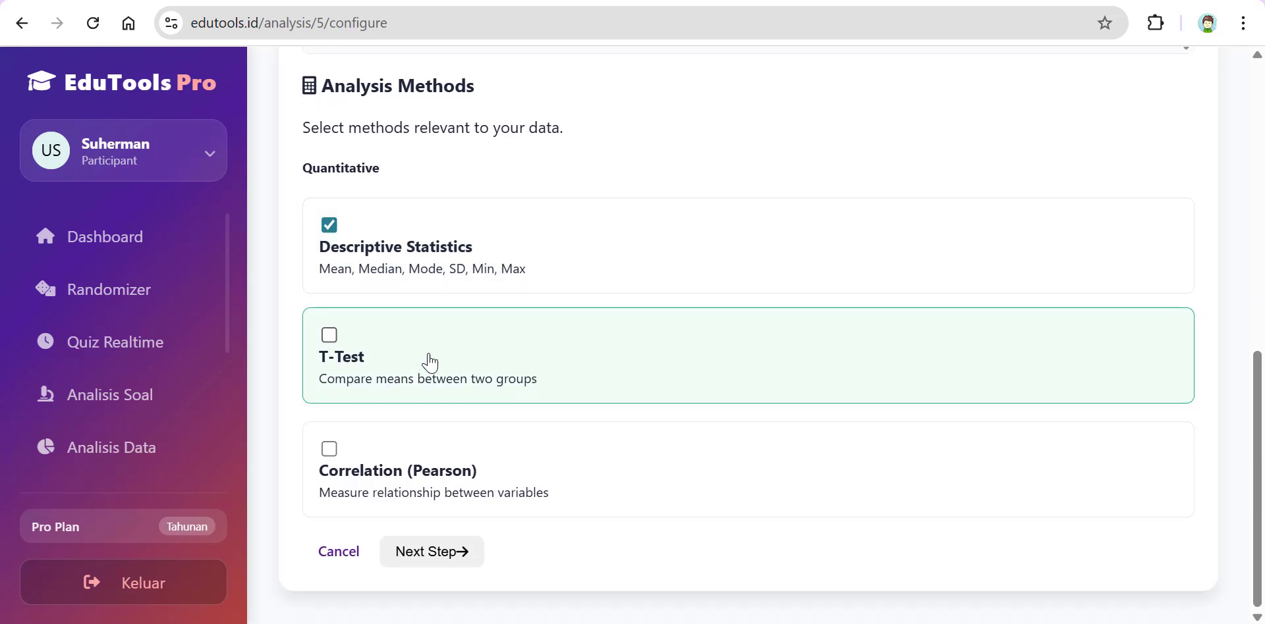
{"action": "left_click", "coordinate": [330, 337]}
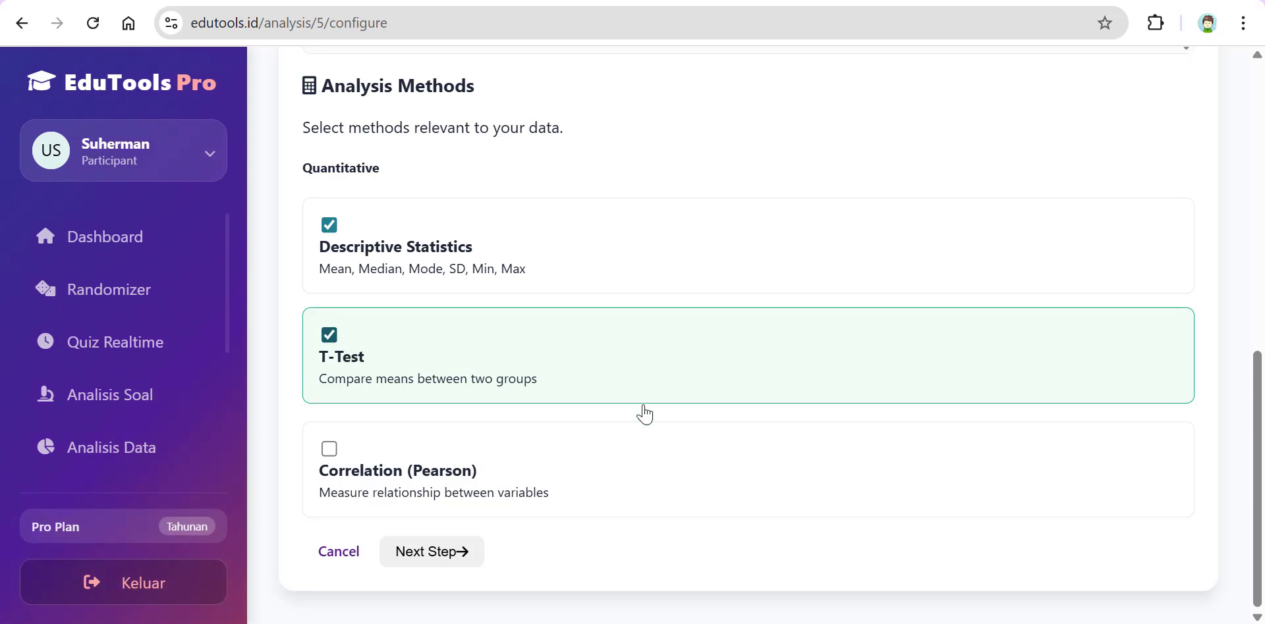
{"action": "left_click", "coordinate": [330, 448]}
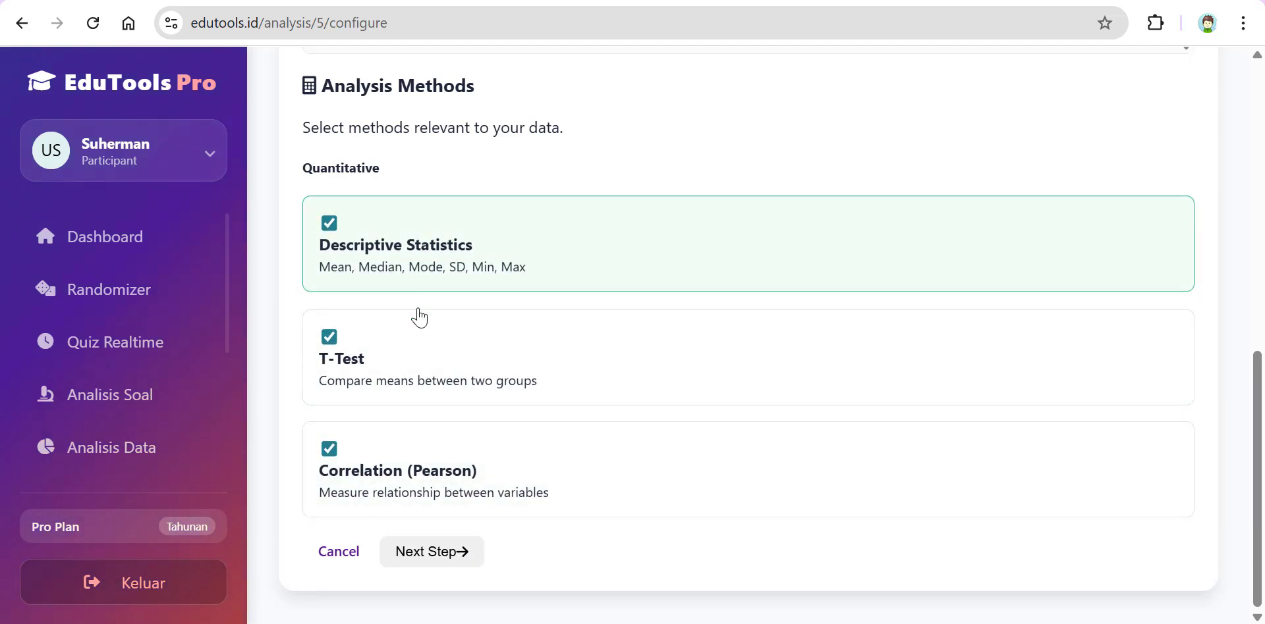
{"action": "left_click", "coordinate": [466, 552]}
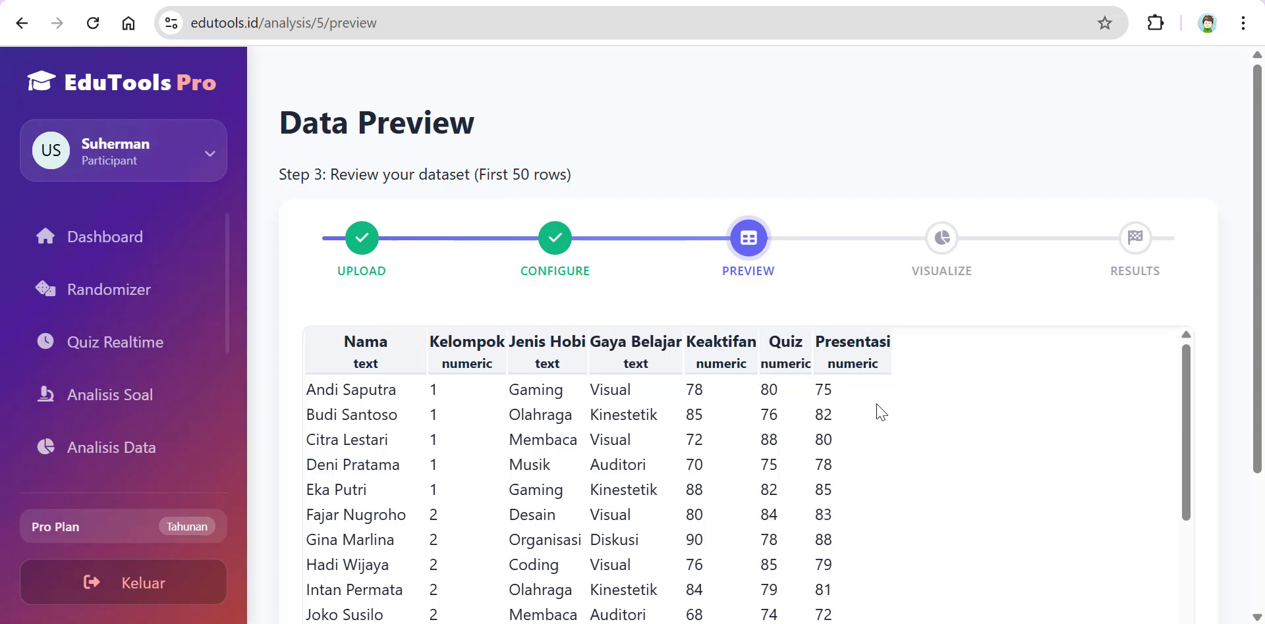
- Examine the previewed dataset rows to check the student groups, hobbies, learning styles and score columns
{"action": "scroll", "coordinate": [880, 412], "scroll_direction": "down", "scroll_amount": 2}
{"action": "scroll", "coordinate": [881, 413], "scroll_direction": "down", "scroll_amount": 4}
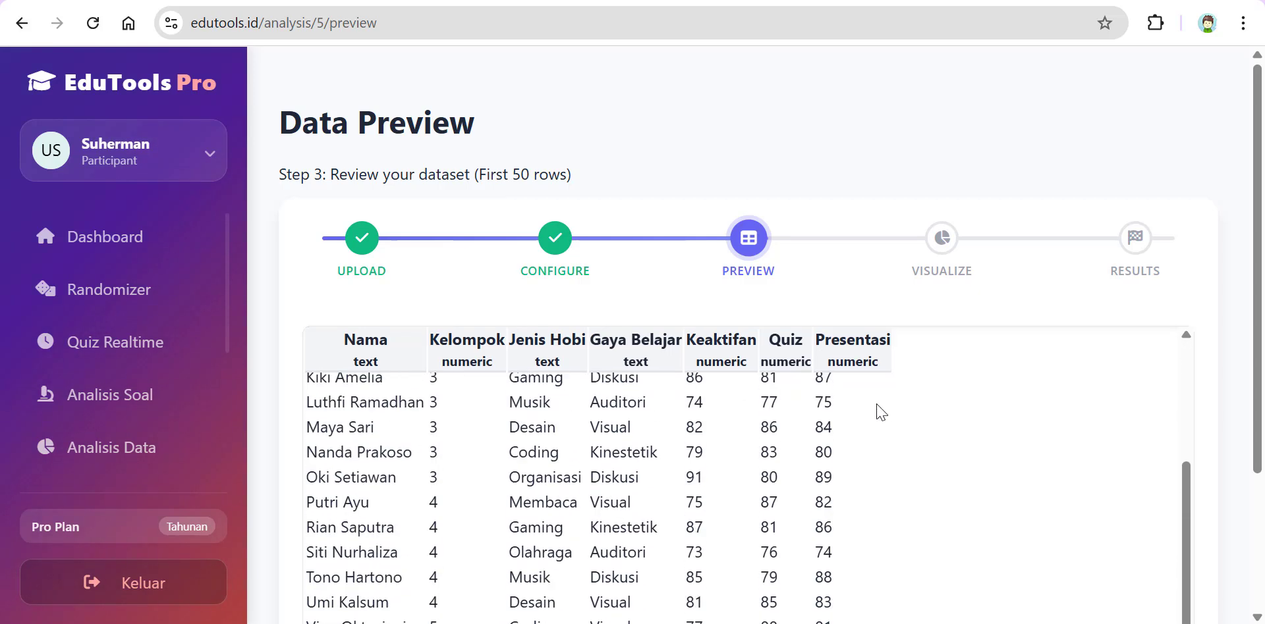
{"action": "scroll", "coordinate": [1087, 380], "scroll_direction": "down", "scroll_amount": 2}
{"action": "scroll", "coordinate": [1203, 380], "scroll_direction": "down", "scroll_amount": 3}
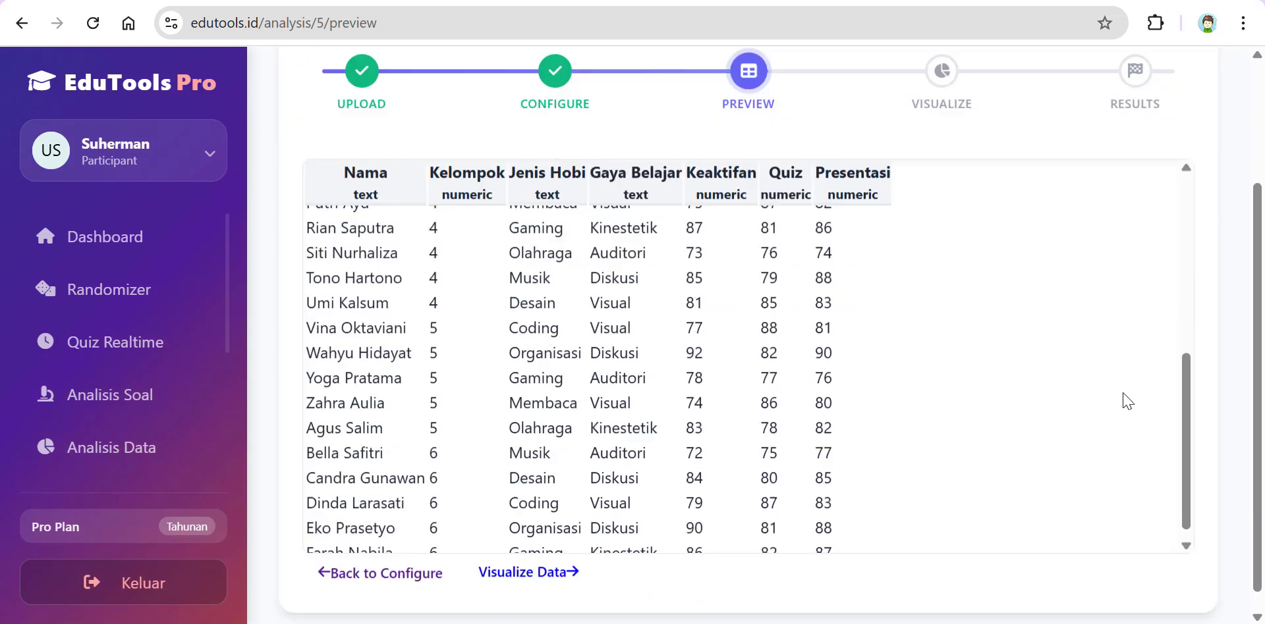
{"action": "scroll", "coordinate": [951, 370], "scroll_direction": "down", "scroll_amount": 1}
{"action": "scroll", "coordinate": [918, 381], "scroll_direction": "up", "scroll_amount": 8}
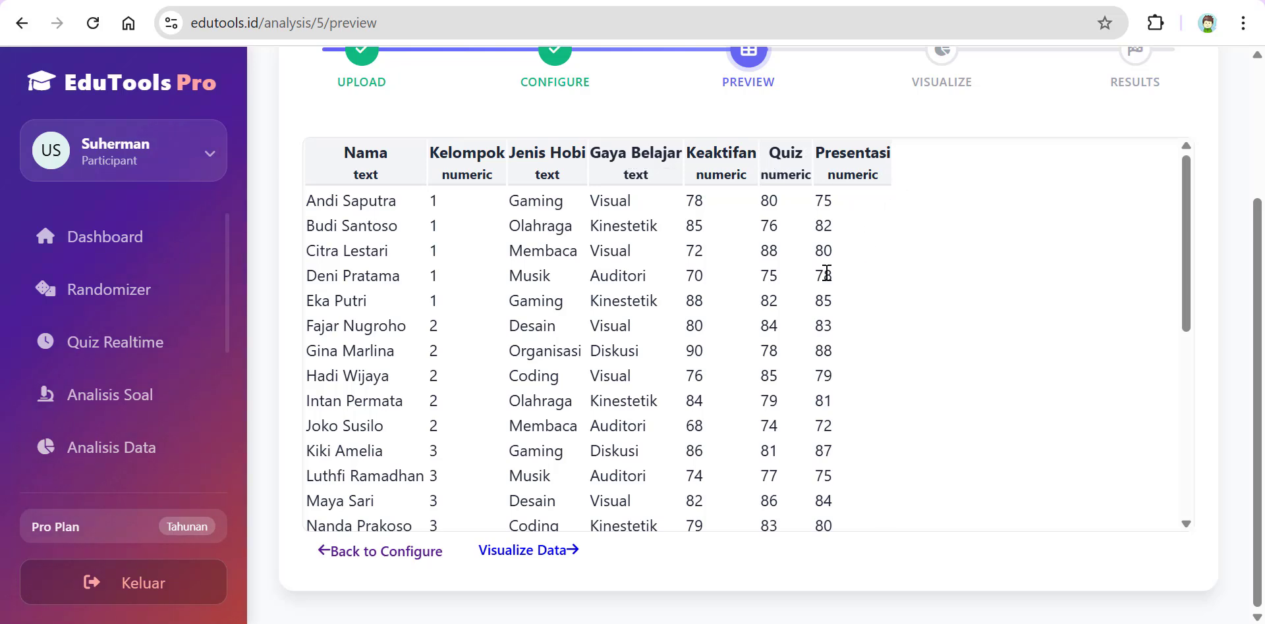
{"action": "scroll", "coordinate": [823, 274], "scroll_direction": "down", "scroll_amount": 2}
{"action": "scroll", "coordinate": [850, 389], "scroll_direction": "up", "scroll_amount": 2}
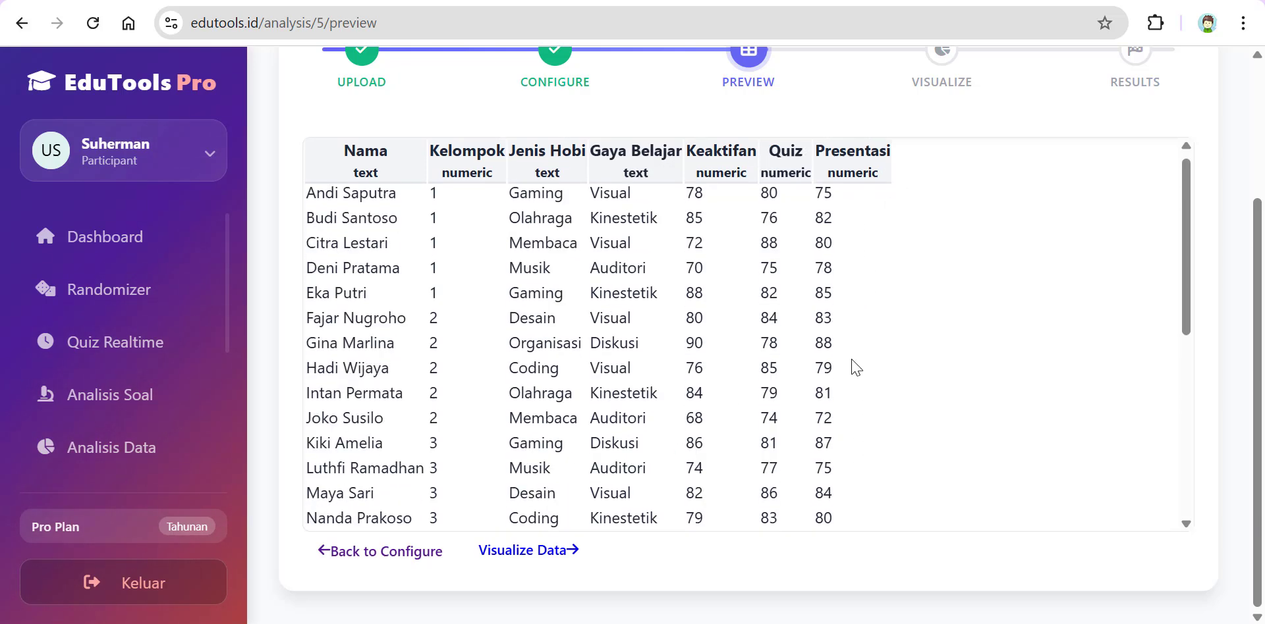
- Proceed from the data preview to the visualization stage and set the chart type to Line Chart
{"action": "left_click", "coordinate": [572, 560]}
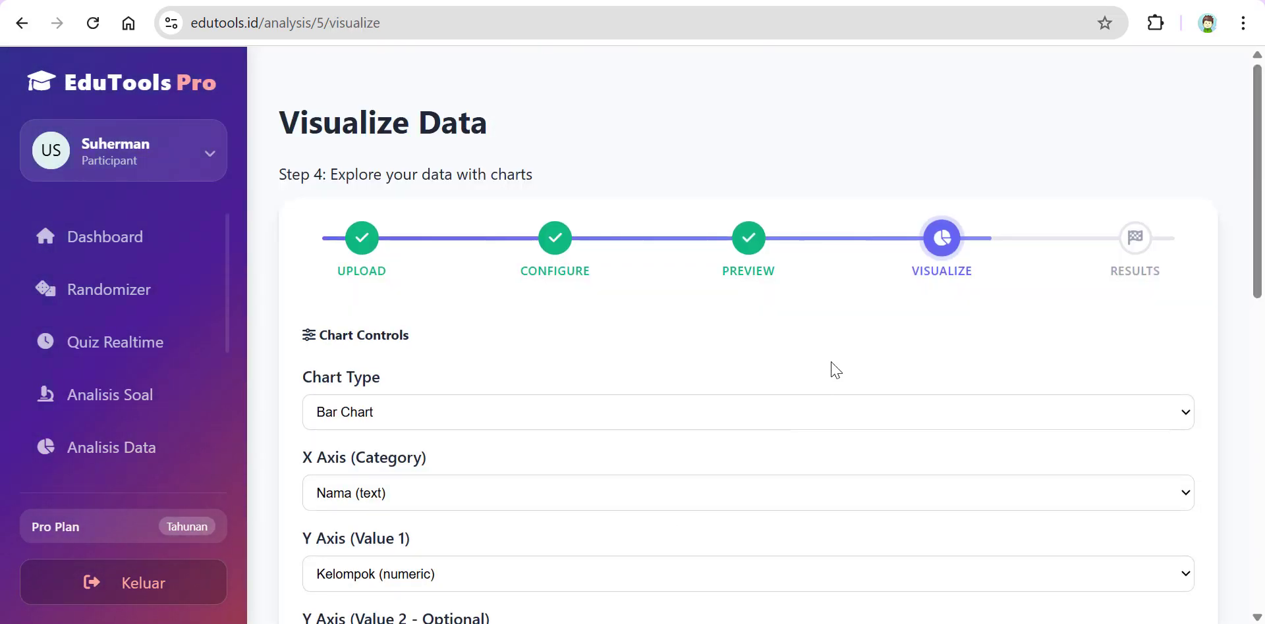
{"action": "scroll", "coordinate": [835, 376], "scroll_direction": "down", "scroll_amount": 3}
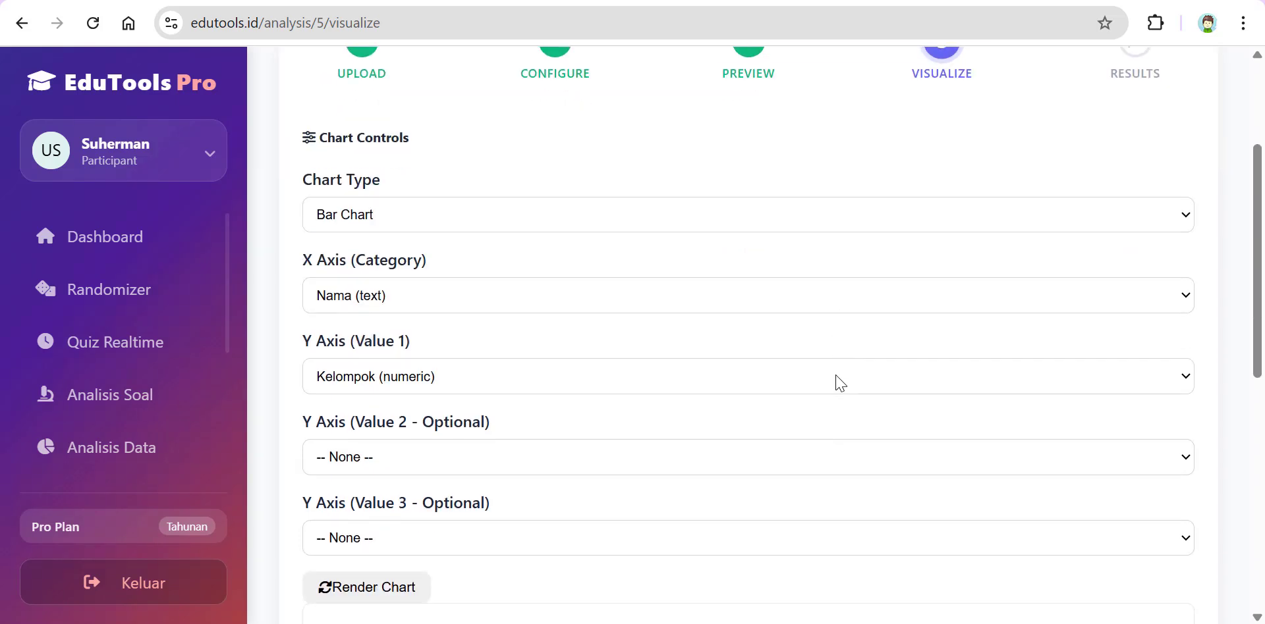
{"action": "left_click", "coordinate": [857, 222]}
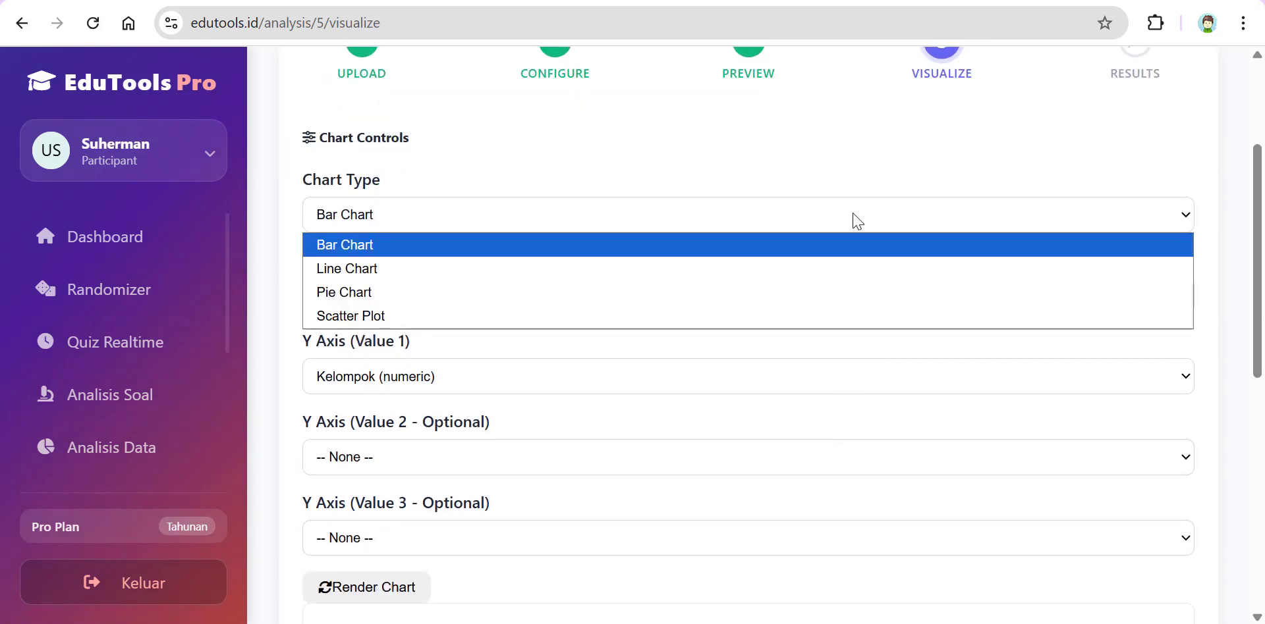
{"action": "left_click", "coordinate": [996, 205]}
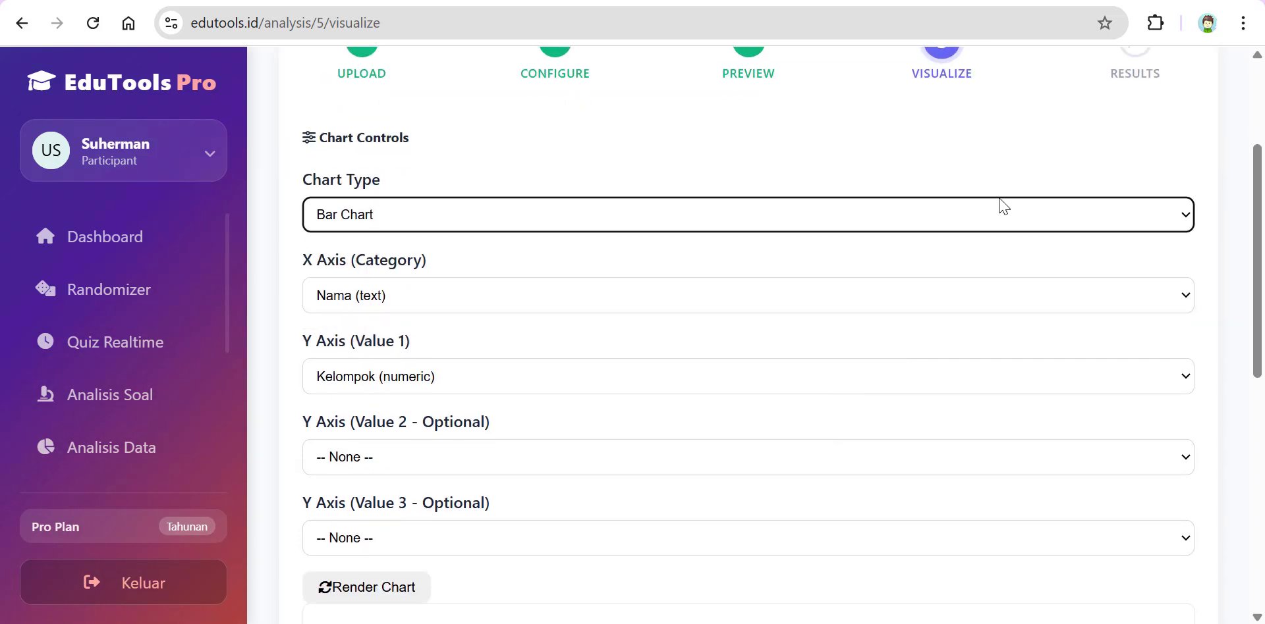
{"action": "scroll", "coordinate": [1113, 303], "scroll_direction": "down", "scroll_amount": 6}
{"action": "scroll", "coordinate": [1113, 306], "scroll_direction": "up", "scroll_amount": 6}
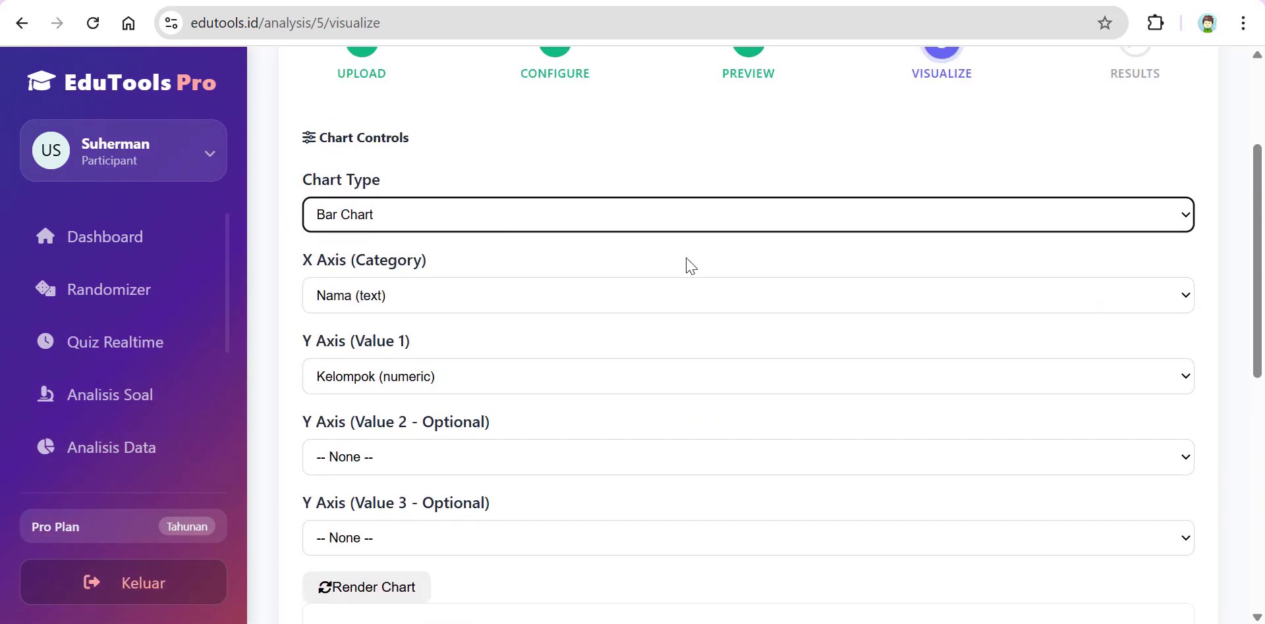
{"action": "left_click", "coordinate": [679, 215]}
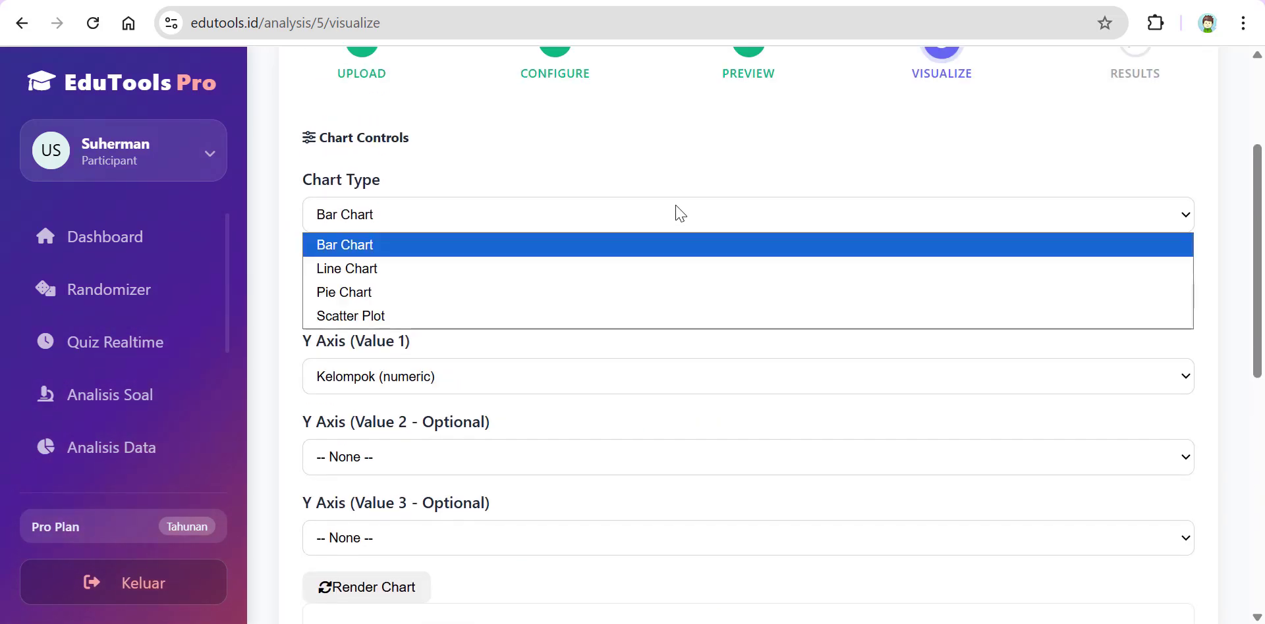
{"action": "left_click", "coordinate": [642, 270]}
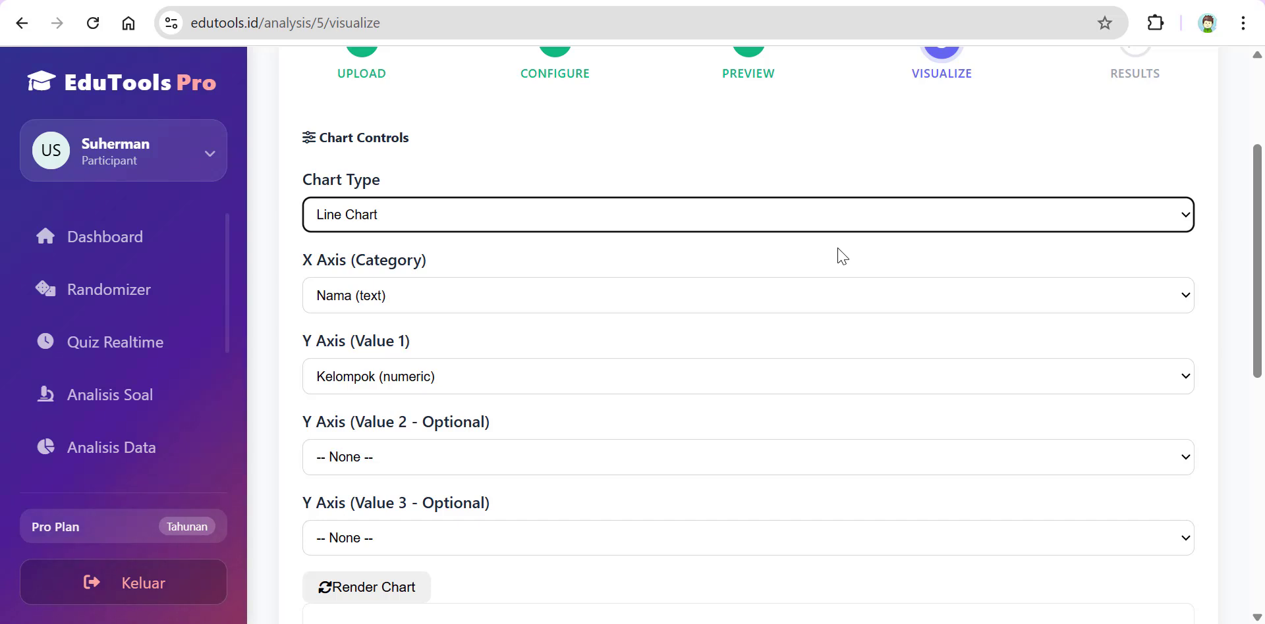
- Set the chart's X axis category to Jenis Hobi
{"action": "left_click", "coordinate": [454, 301]}
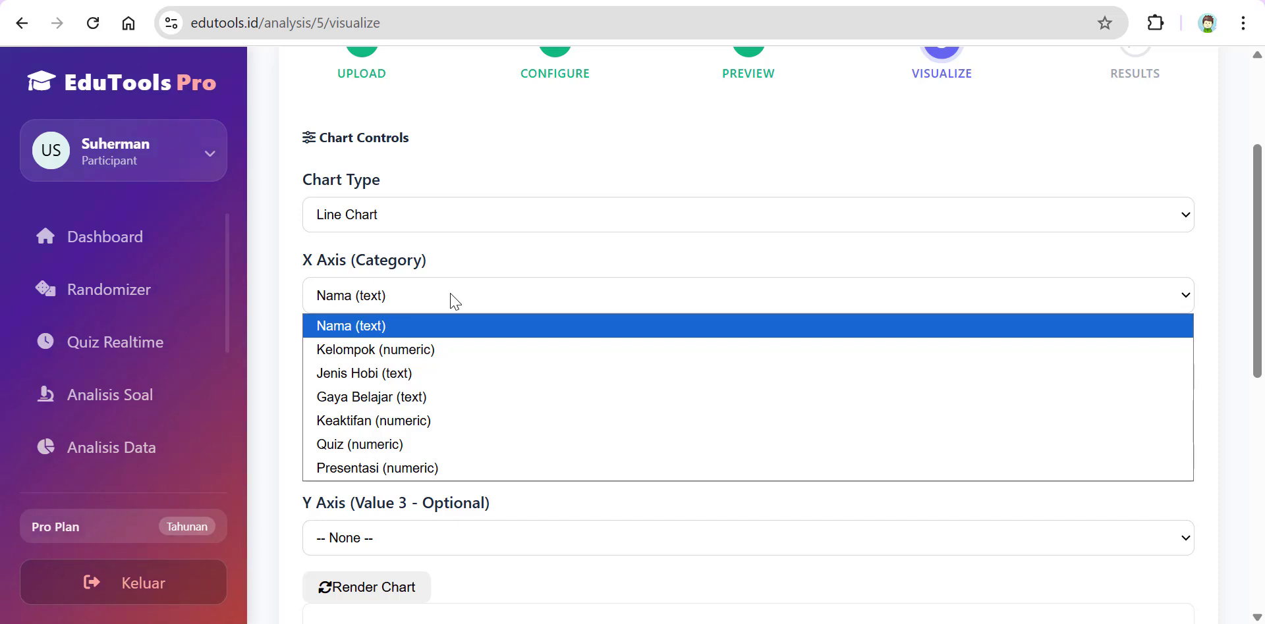
{"action": "left_click", "coordinate": [455, 301]}
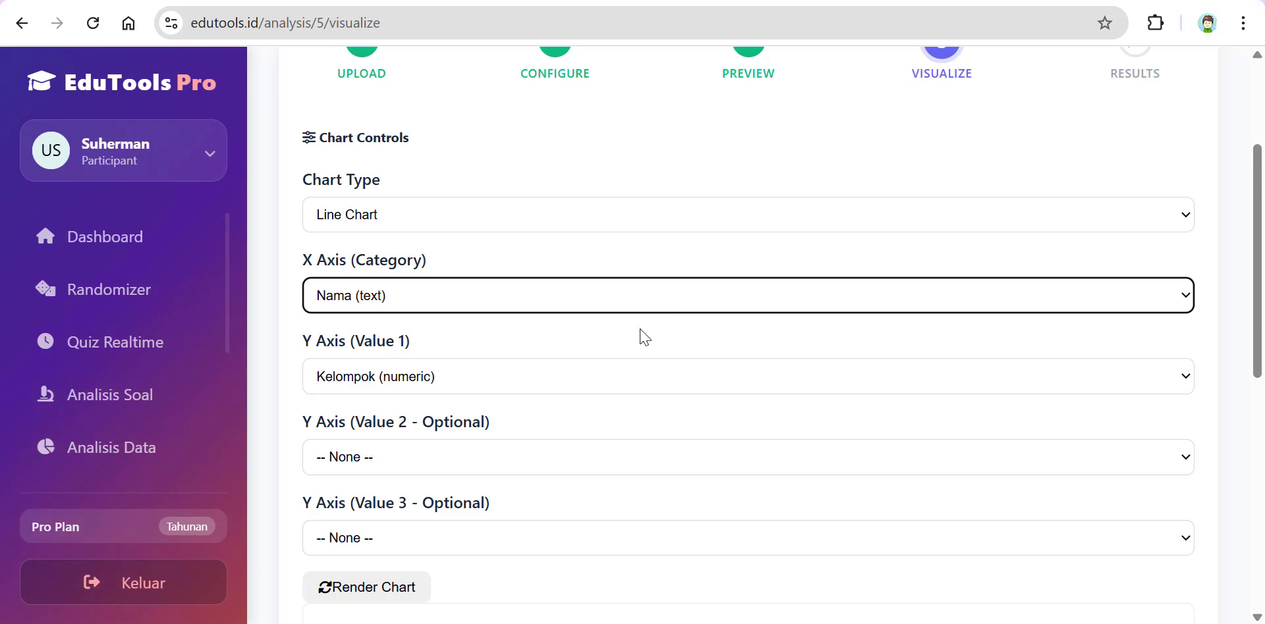
{"action": "scroll", "coordinate": [588, 336], "scroll_direction": "down", "scroll_amount": 1}
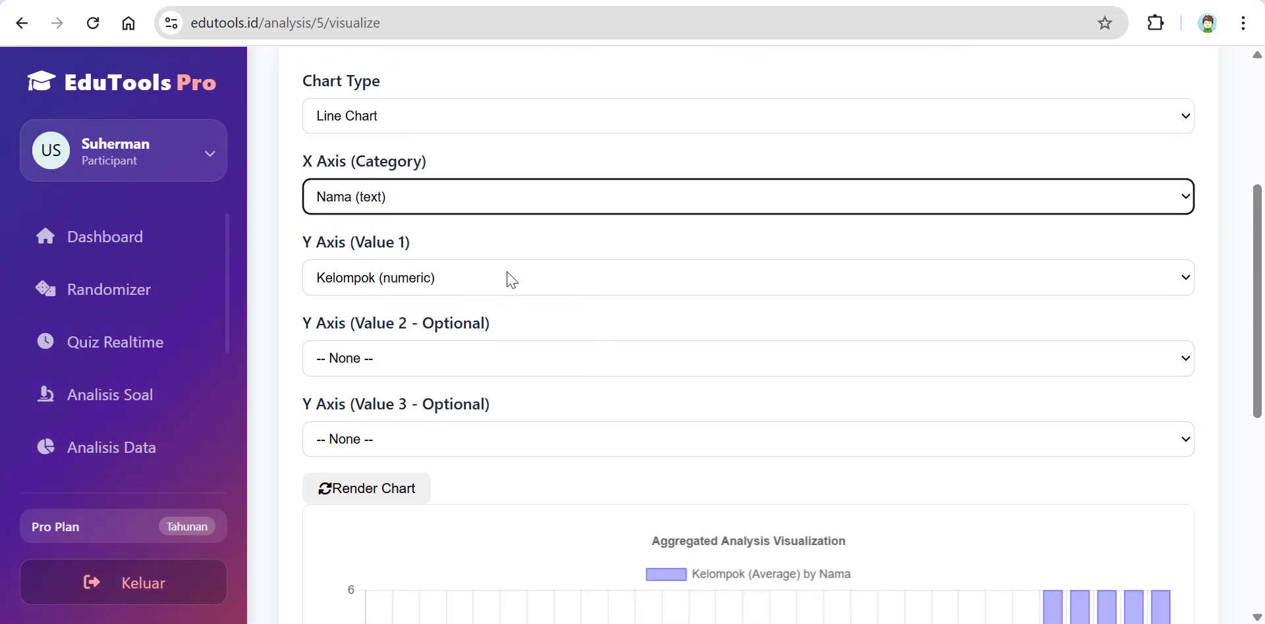
{"action": "left_click", "coordinate": [542, 287]}
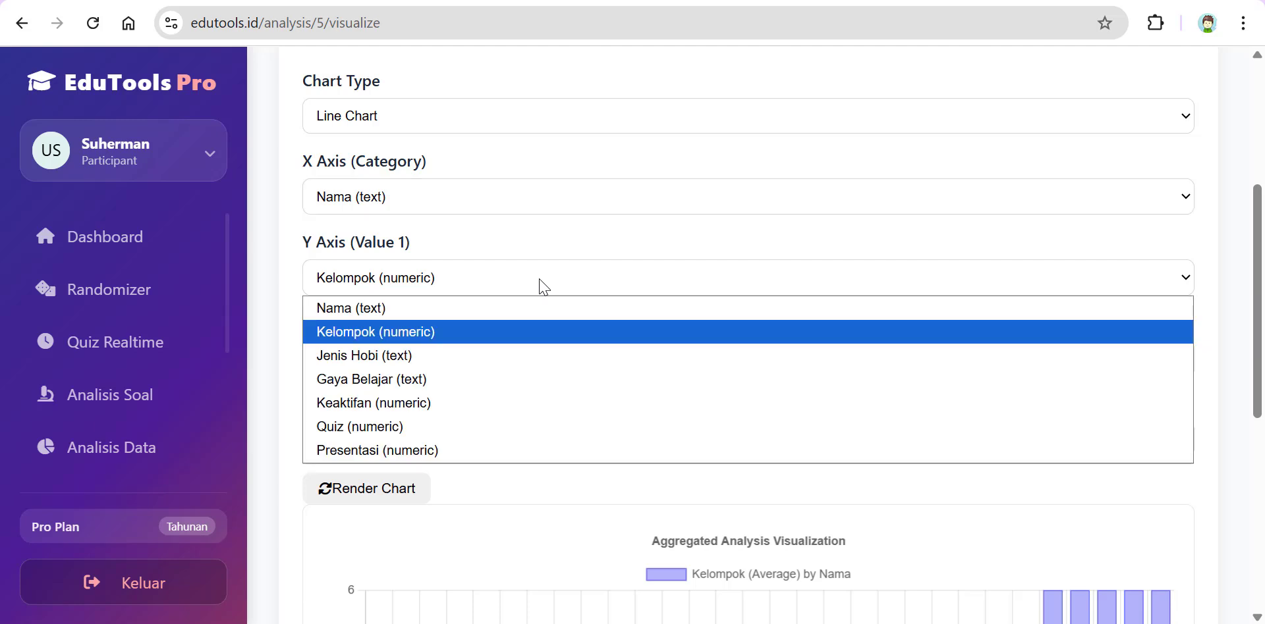
{"action": "left_click", "coordinate": [536, 364]}
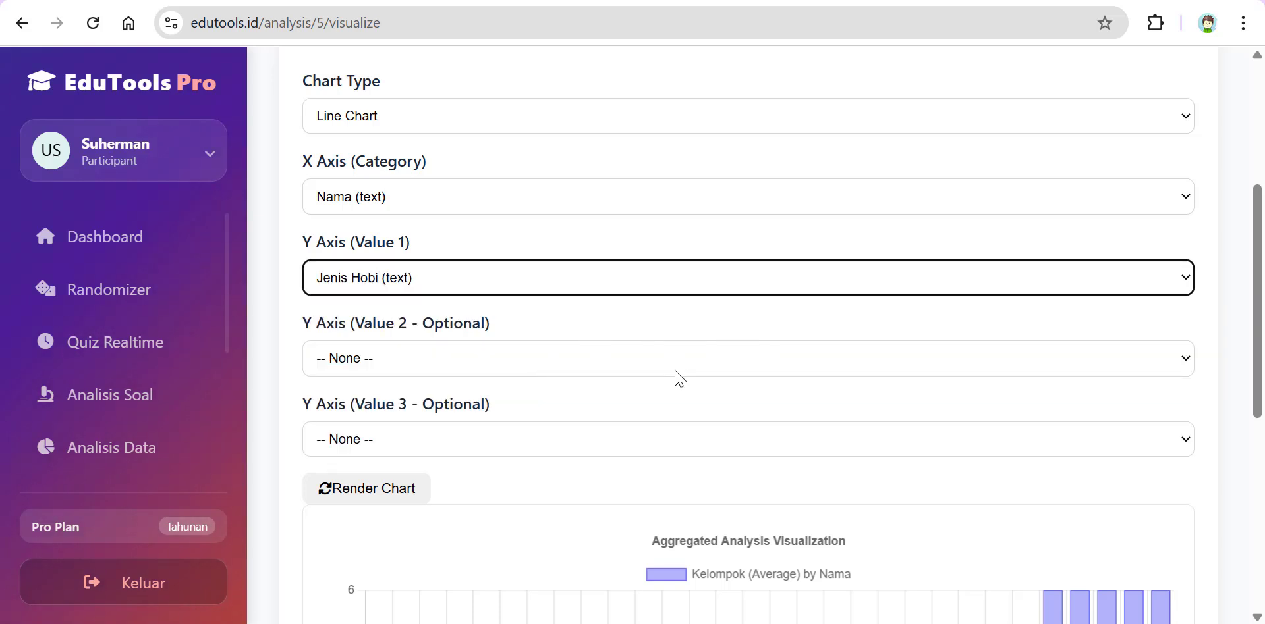
{"action": "left_click", "coordinate": [528, 195]}
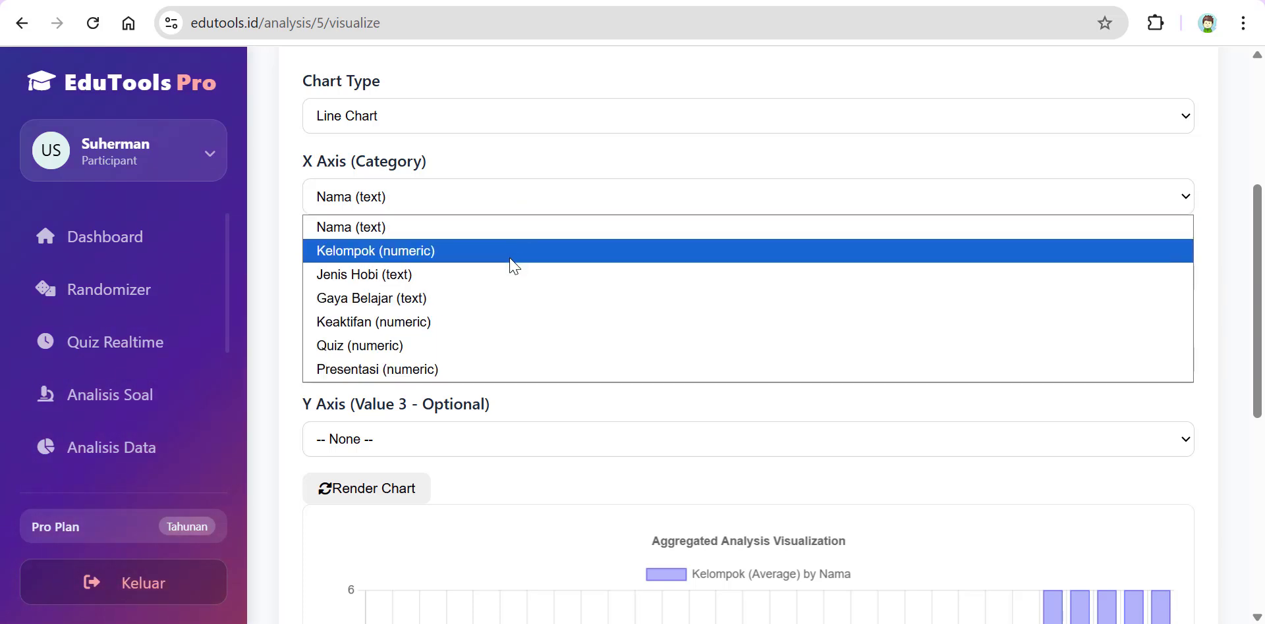
{"action": "left_click", "coordinate": [502, 278]}
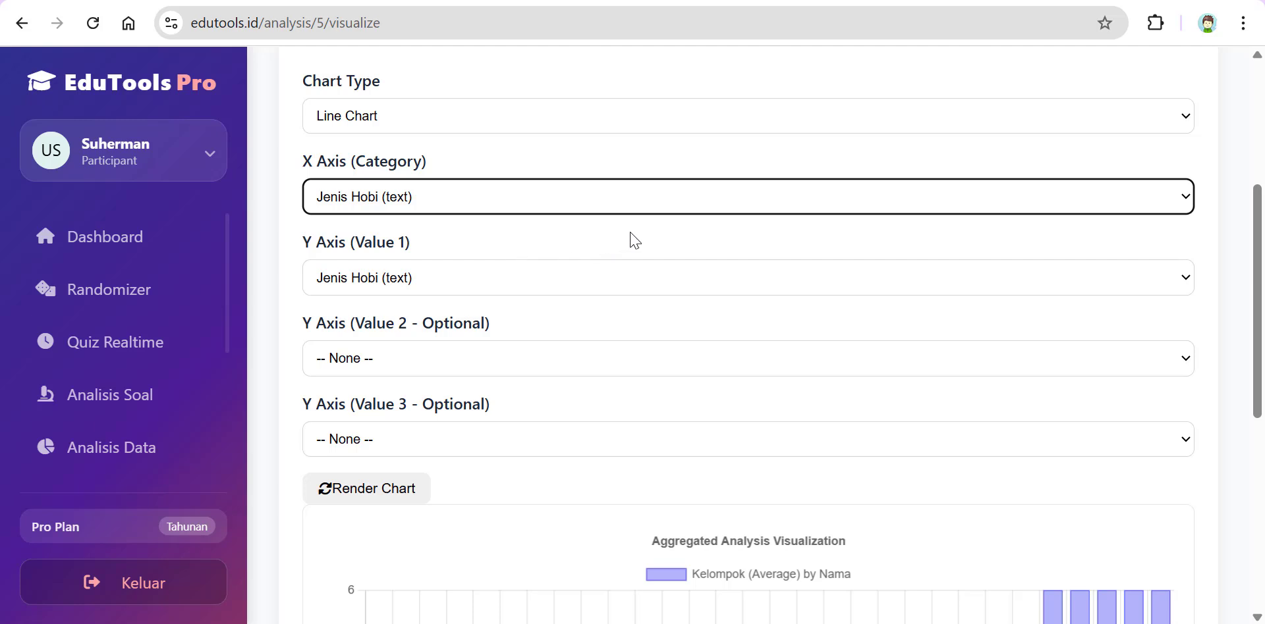
- Assign Keaktifan, Quiz and Presentasi as the first, second and third Y axis values, and render the chart
{"action": "left_click", "coordinate": [506, 275]}
{"action": "left_click", "coordinate": [432, 396]}
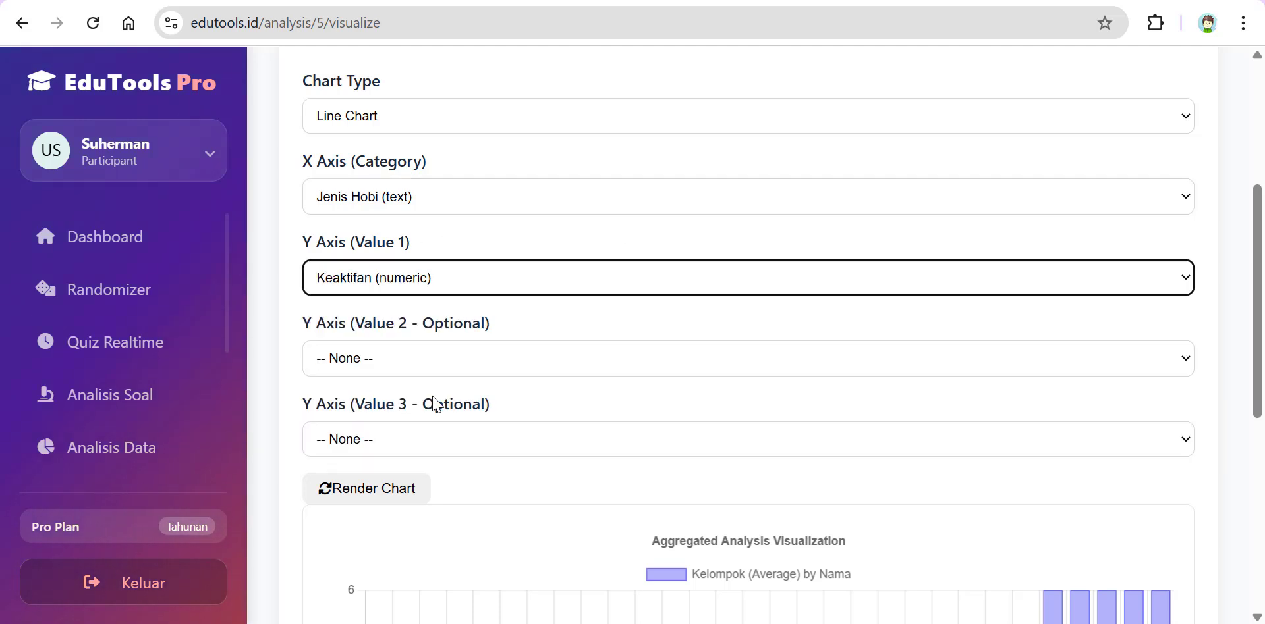
{"action": "left_click", "coordinate": [503, 359]}
{"action": "left_click", "coordinate": [419, 531]}
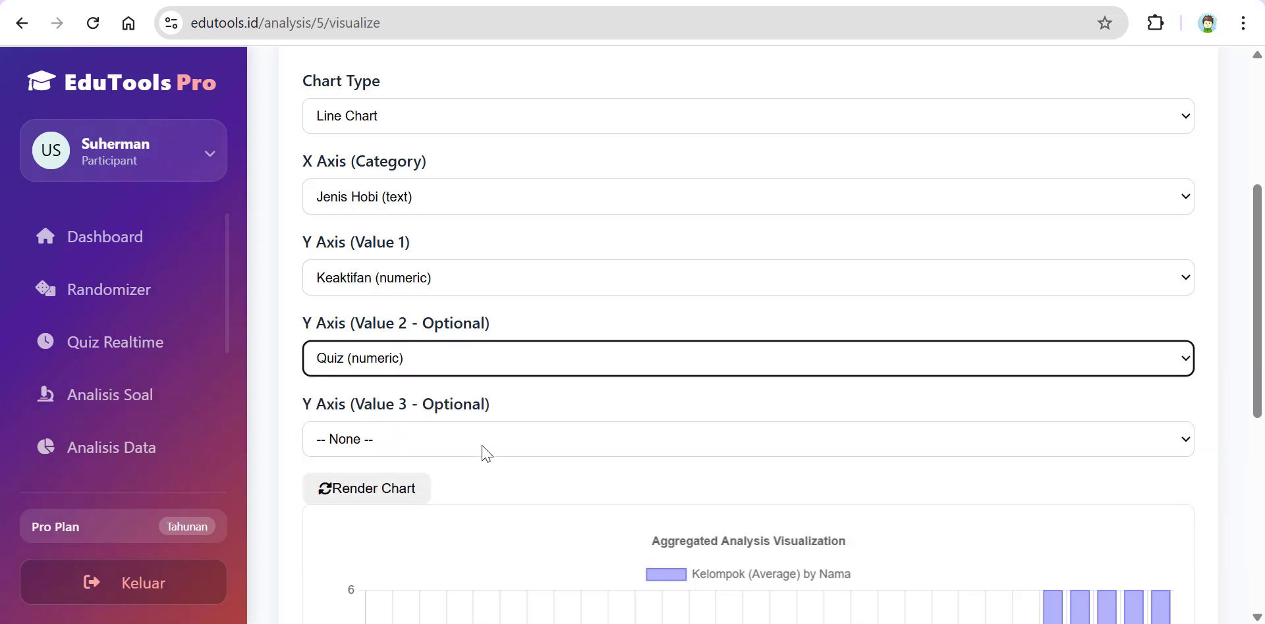
{"action": "left_click", "coordinate": [486, 454]}
{"action": "left_click", "coordinate": [443, 412]}
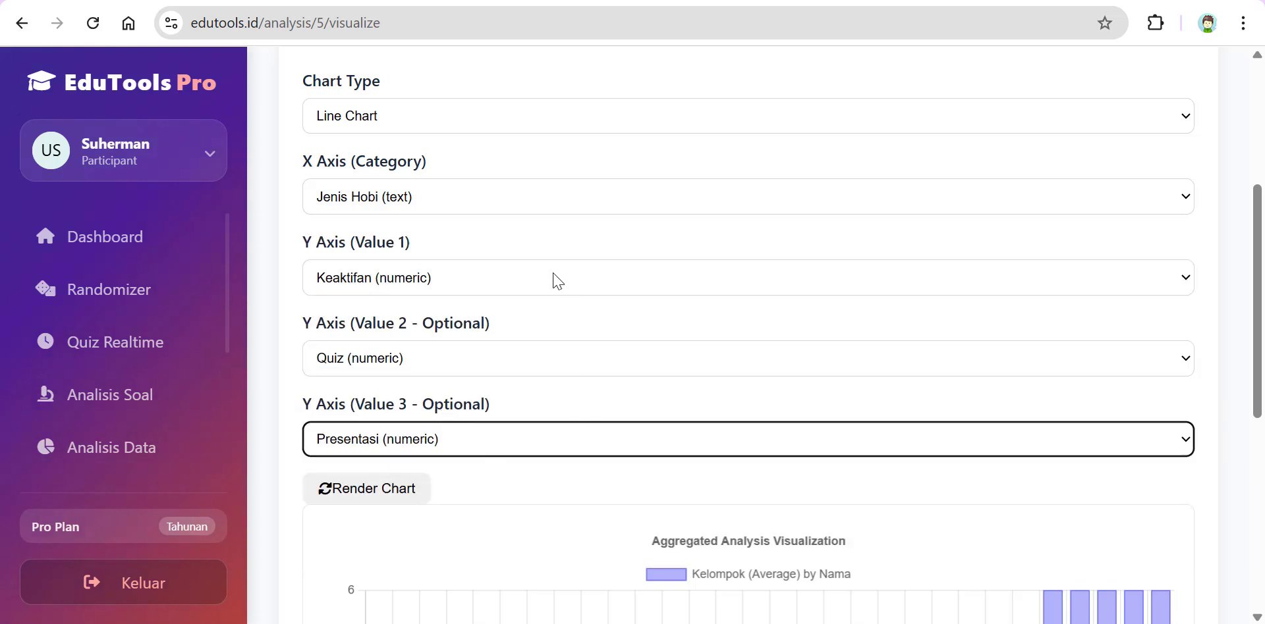
{"action": "scroll", "coordinate": [328, 281], "scroll_direction": "down", "scroll_amount": 1}
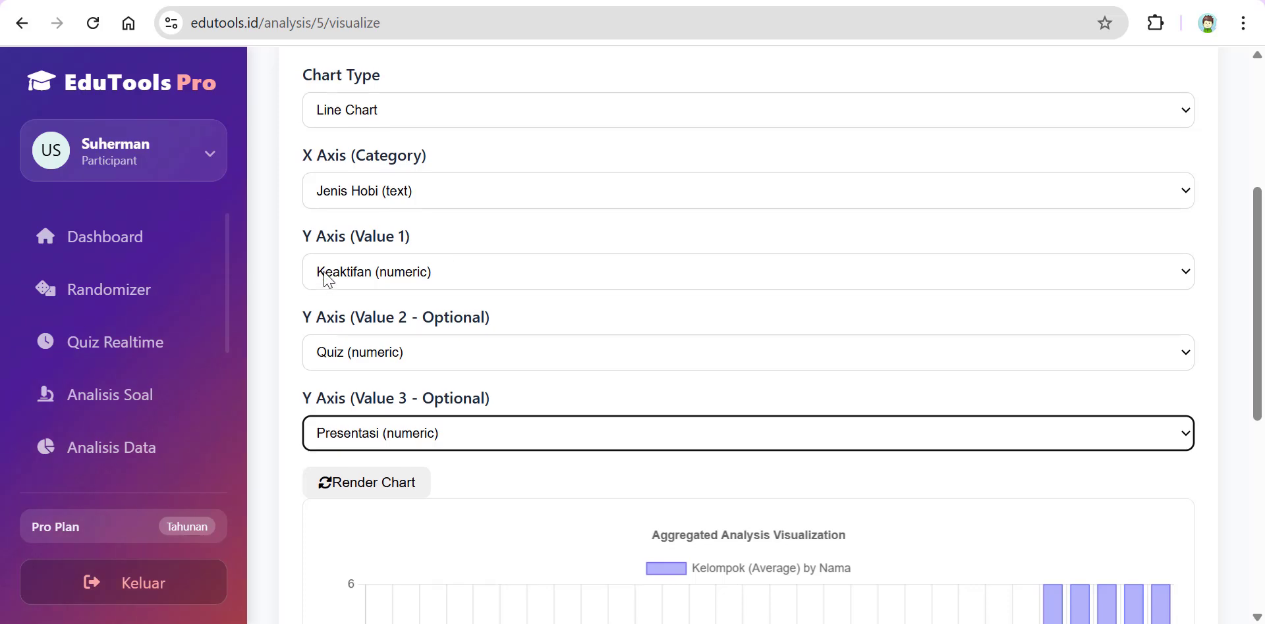
{"action": "scroll", "coordinate": [335, 280], "scroll_direction": "down", "scroll_amount": 1}
{"action": "scroll", "coordinate": [395, 218], "scroll_direction": "up", "scroll_amount": 1}
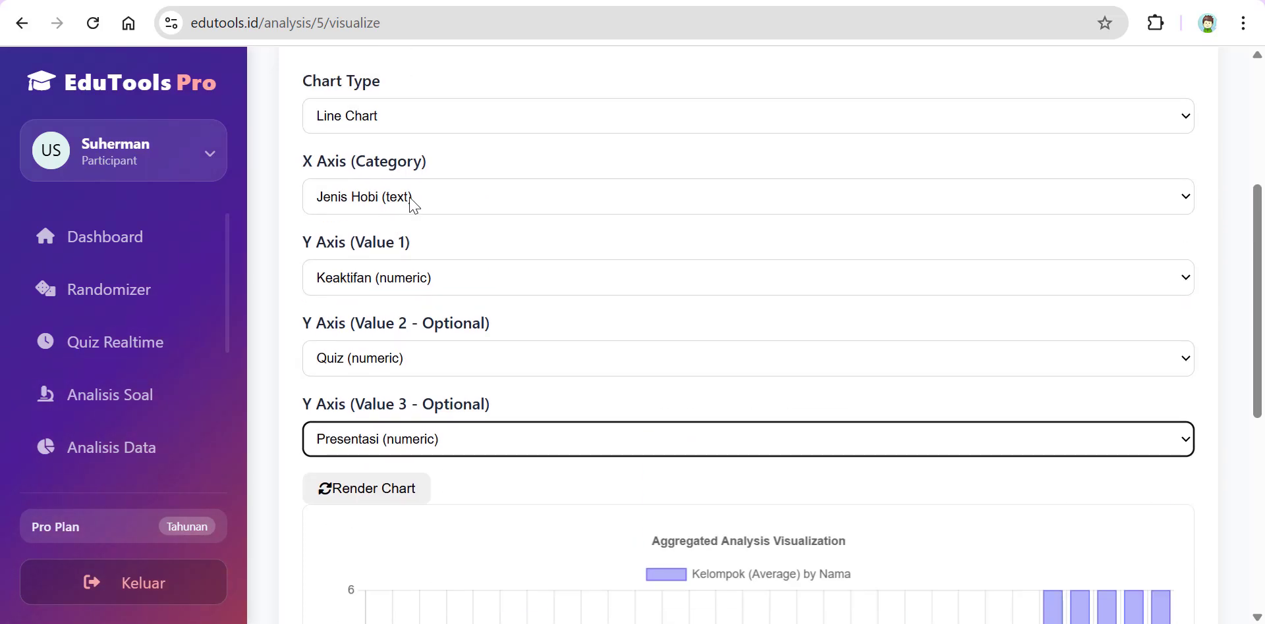
{"action": "left_click", "coordinate": [387, 495]}
- Examine the line chart's average Keaktifan, Quiz and Presentasi points for each hobby, including Membaca, Musik, Organisasi and Coding
{"action": "scroll", "coordinate": [839, 351], "scroll_direction": "down", "scroll_amount": 5}
{"action": "scroll", "coordinate": [841, 349], "scroll_direction": "down", "scroll_amount": 3}
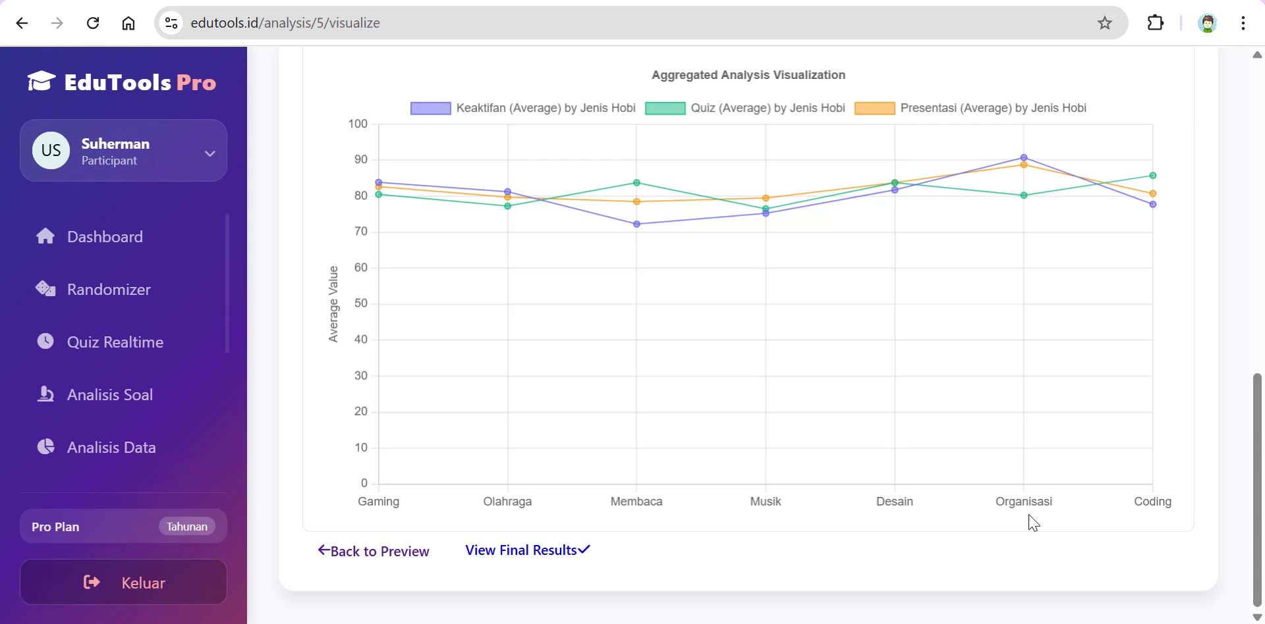
{"action": "mouse_move", "coordinate": [1029, 166]}
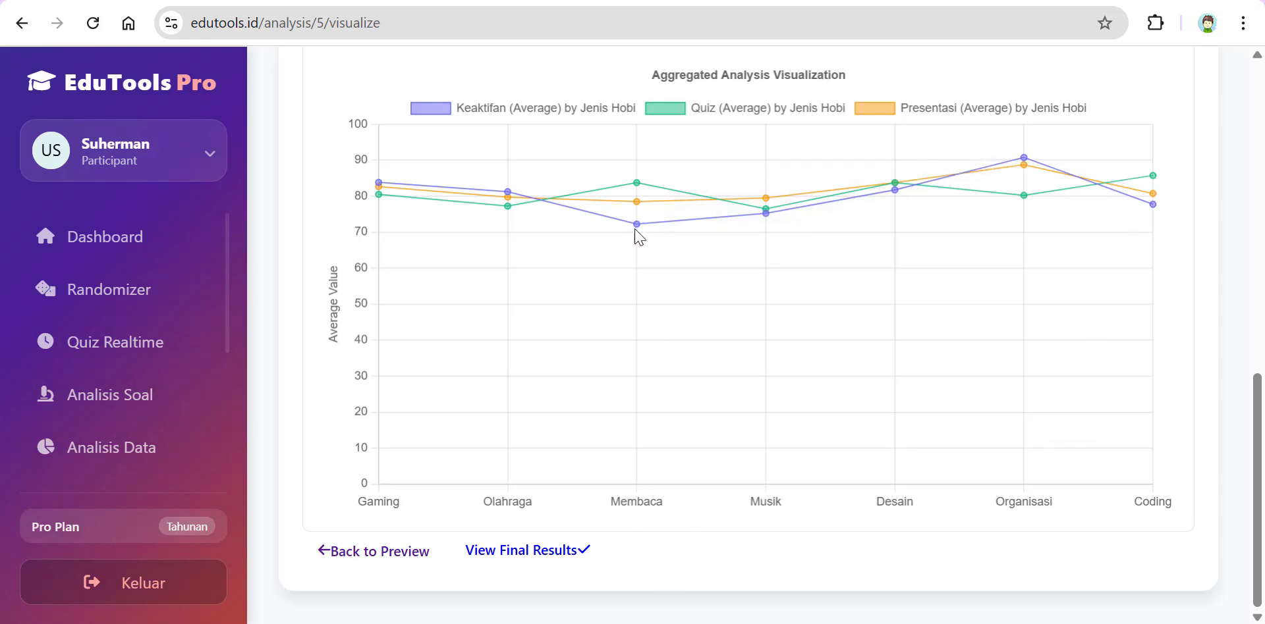
{"action": "mouse_move", "coordinate": [636, 225]}
{"action": "mouse_move", "coordinate": [1149, 213]}
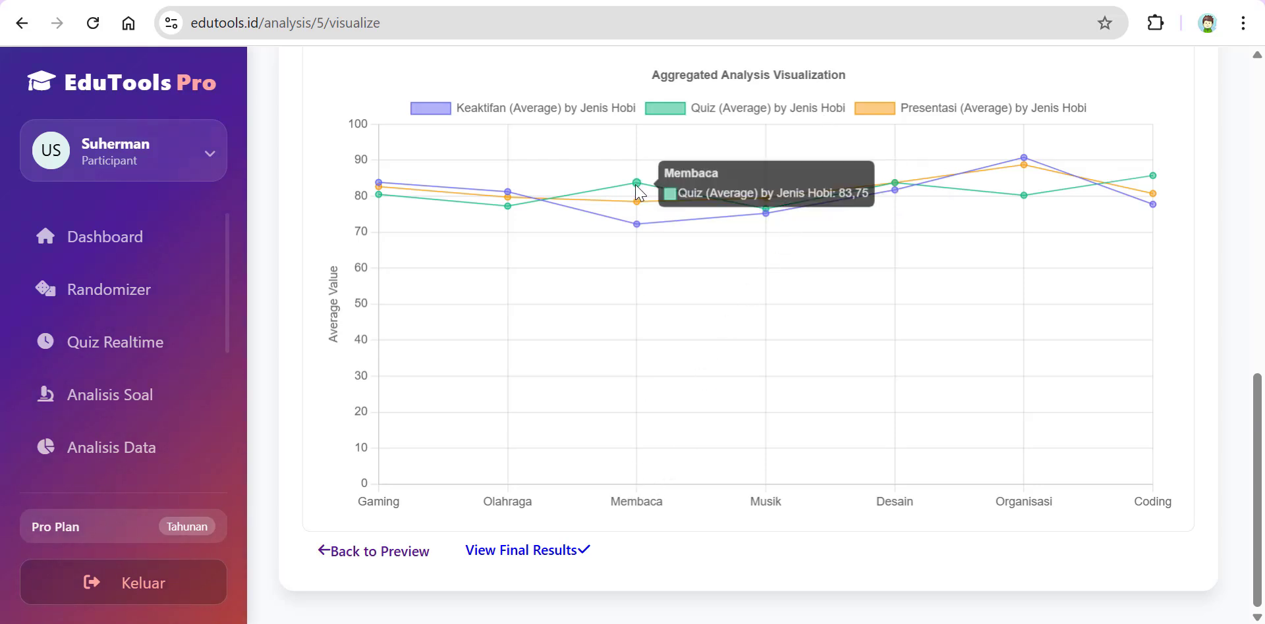
{"action": "mouse_move", "coordinate": [643, 191]}
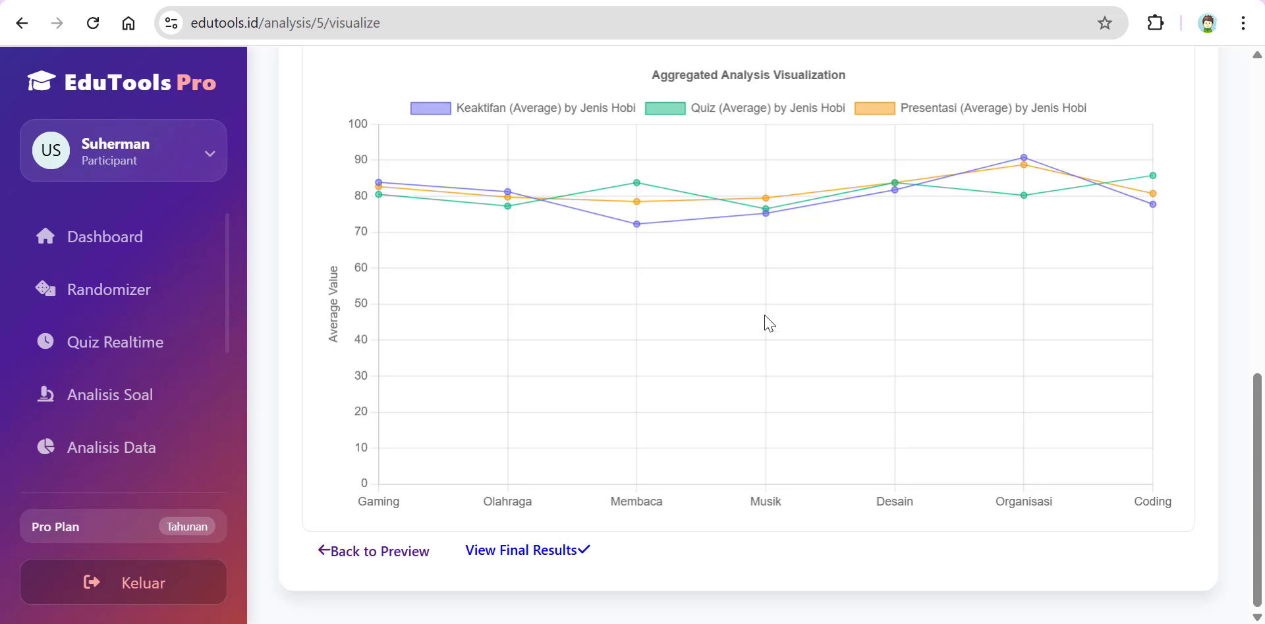
{"action": "mouse_move", "coordinate": [766, 211]}
{"action": "mouse_move", "coordinate": [1032, 175]}
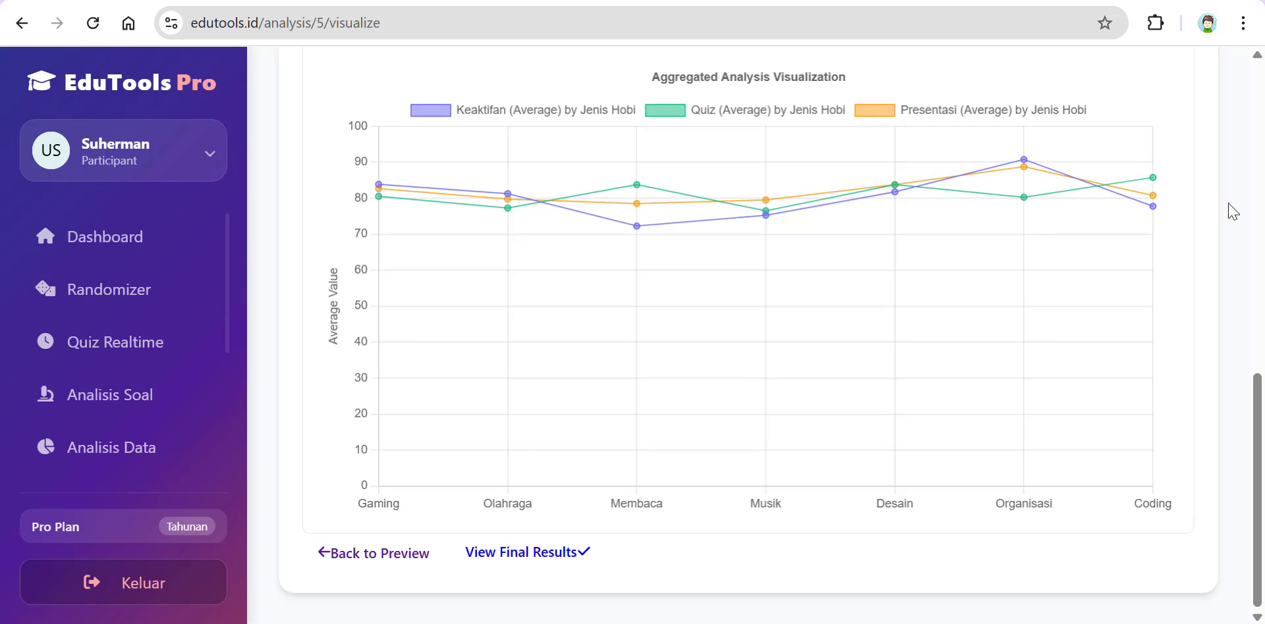
{"action": "scroll", "coordinate": [1231, 210], "scroll_direction": "up", "scroll_amount": 5}
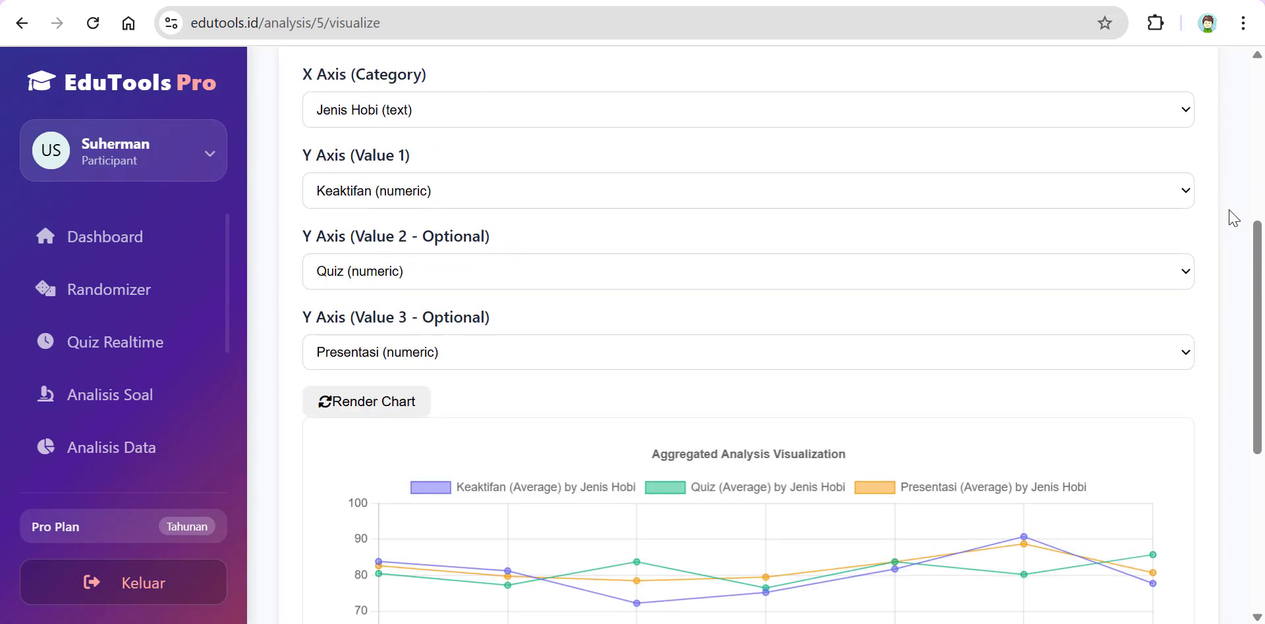
{"action": "scroll", "coordinate": [1229, 211], "scroll_direction": "up", "scroll_amount": 2}
{"action": "scroll", "coordinate": [1229, 212], "scroll_direction": "down", "scroll_amount": 7}
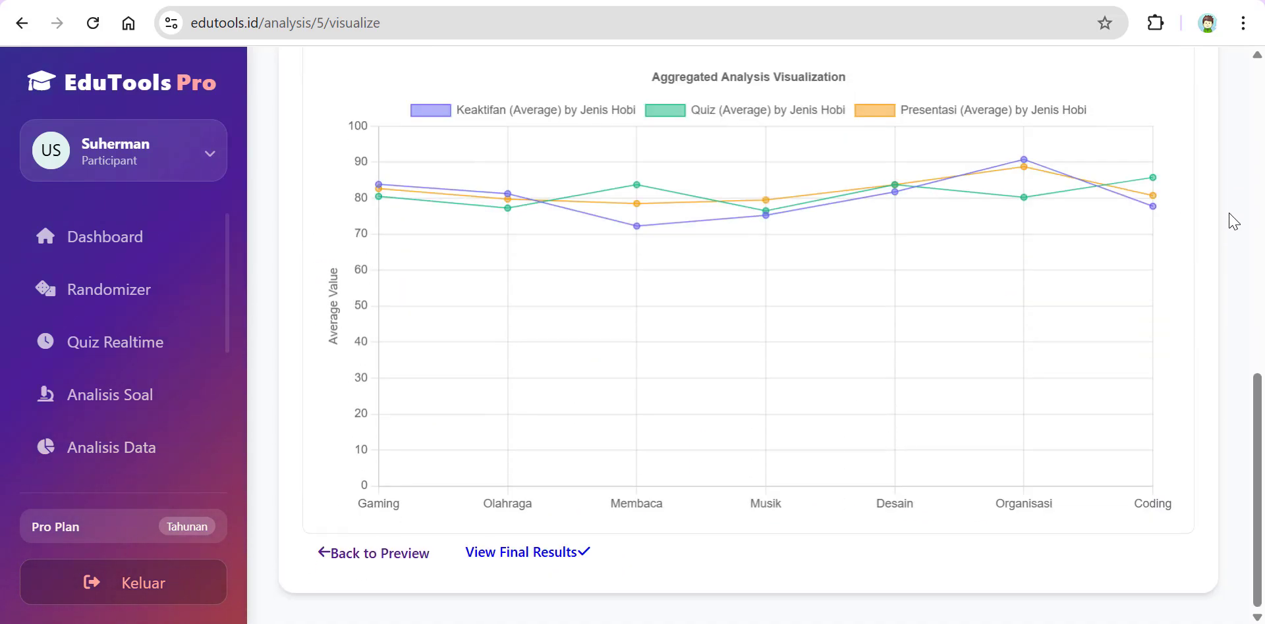
- Change the chart's X axis category to Gaya Belajar and render it again
{"action": "scroll", "coordinate": [1232, 220], "scroll_direction": "up", "scroll_amount": 6}
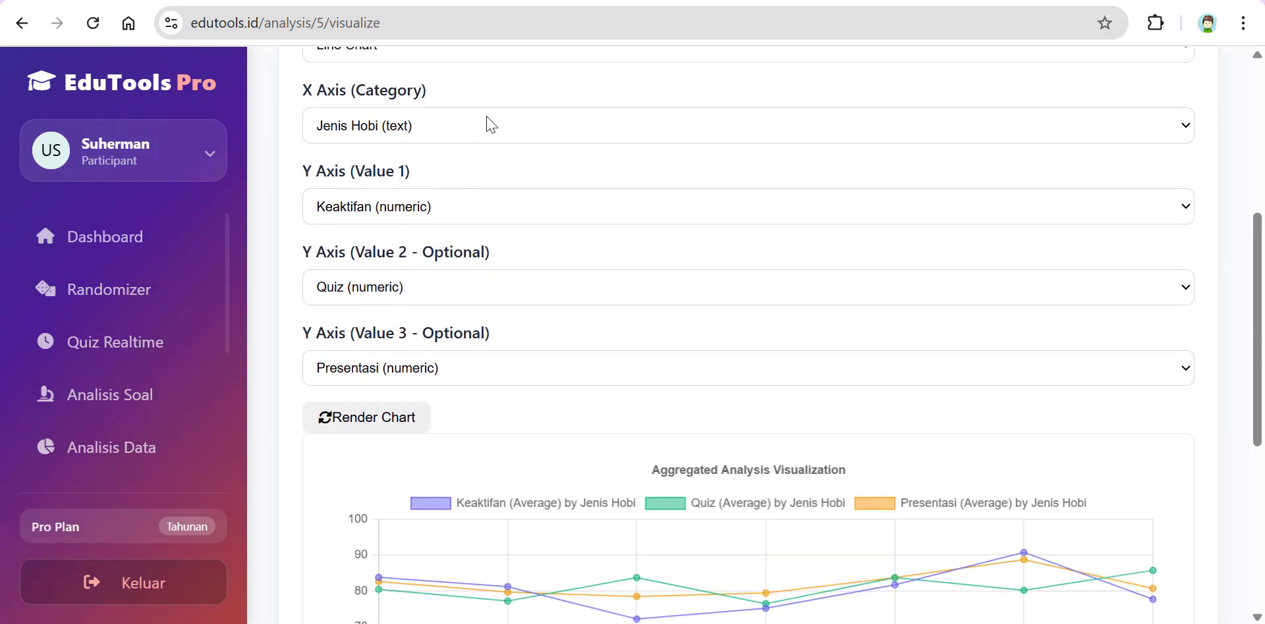
{"action": "left_click", "coordinate": [494, 125]}
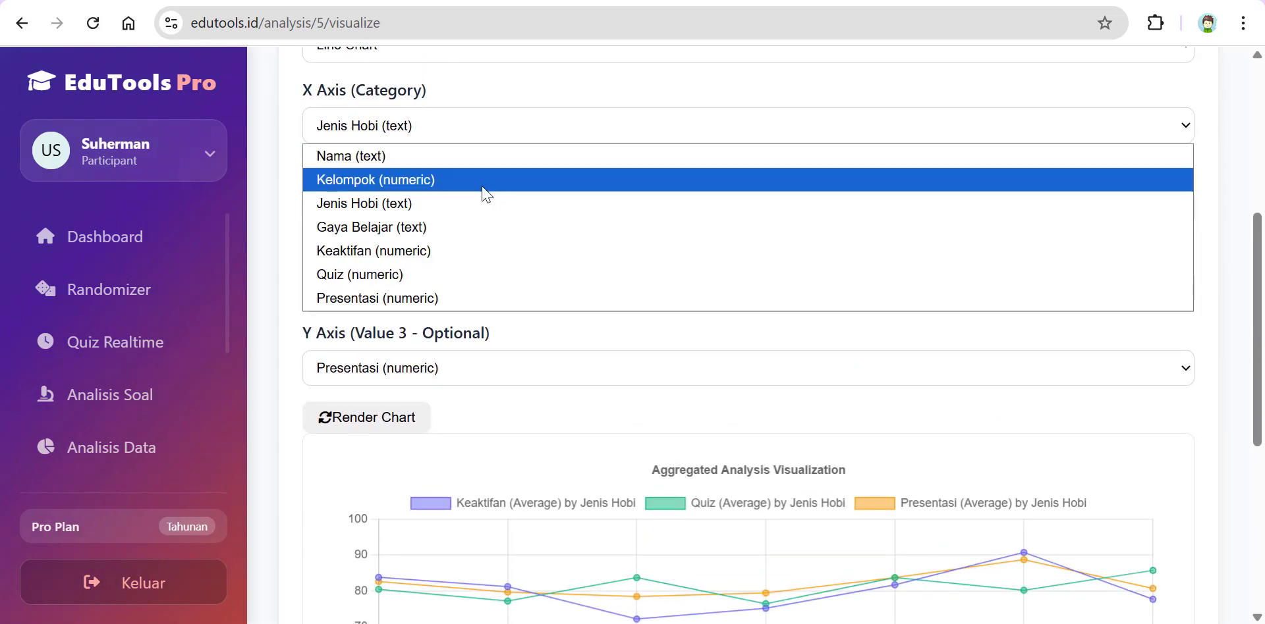
{"action": "left_click", "coordinate": [486, 227]}
{"action": "scroll", "coordinate": [730, 198], "scroll_direction": "down", "scroll_amount": 5}
{"action": "scroll", "coordinate": [730, 198], "scroll_direction": "down", "scroll_amount": 2}
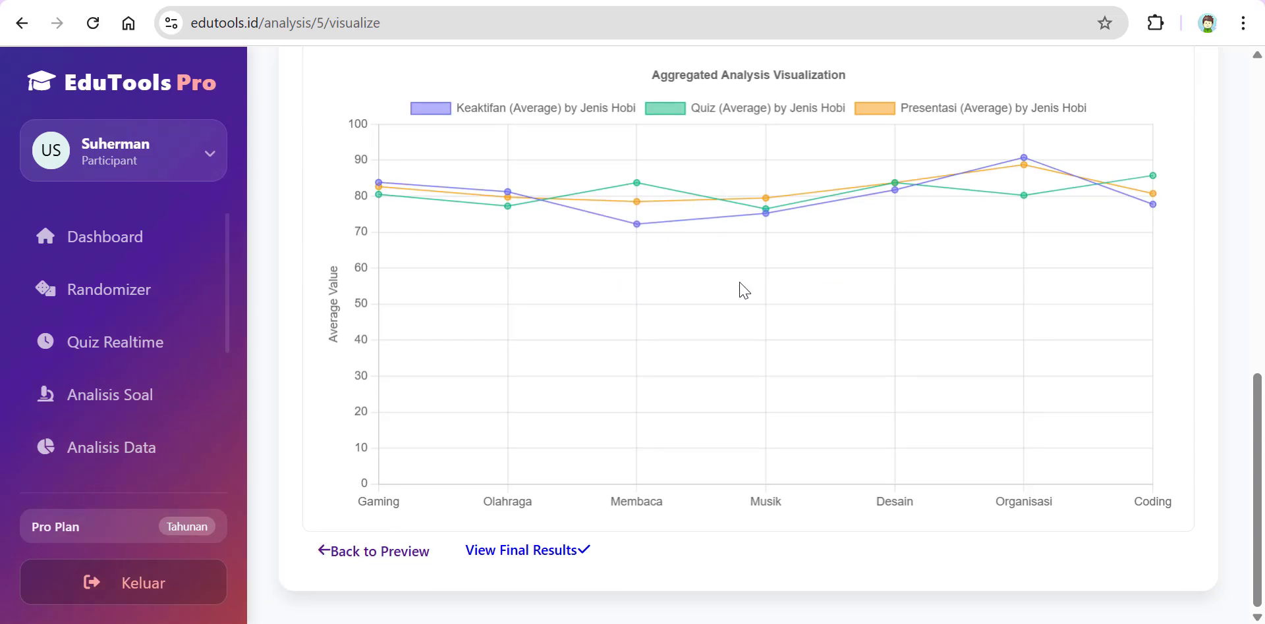
{"action": "scroll", "coordinate": [646, 299], "scroll_direction": "up", "scroll_amount": 5}
{"action": "left_click", "coordinate": [380, 327]}
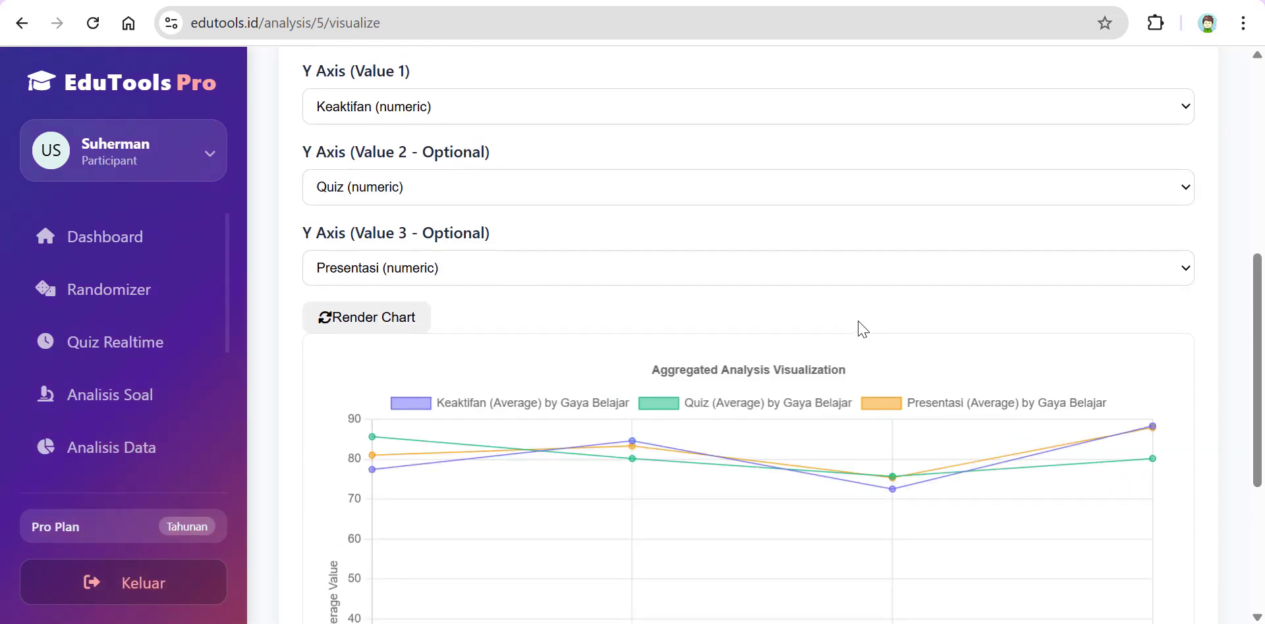
- Inspect the average score points by learning style on the line chart, checking Diskusi, Auditori and Visual
{"action": "scroll", "coordinate": [862, 329], "scroll_direction": "down", "scroll_amount": 5}
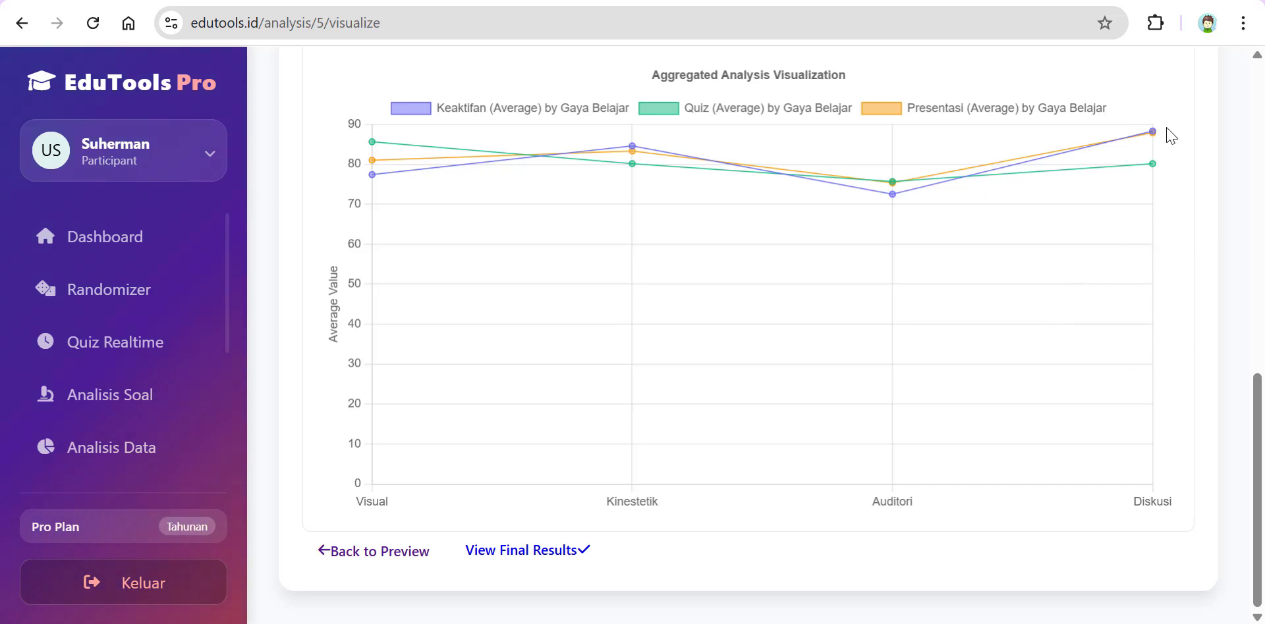
{"action": "mouse_move", "coordinate": [1157, 140]}
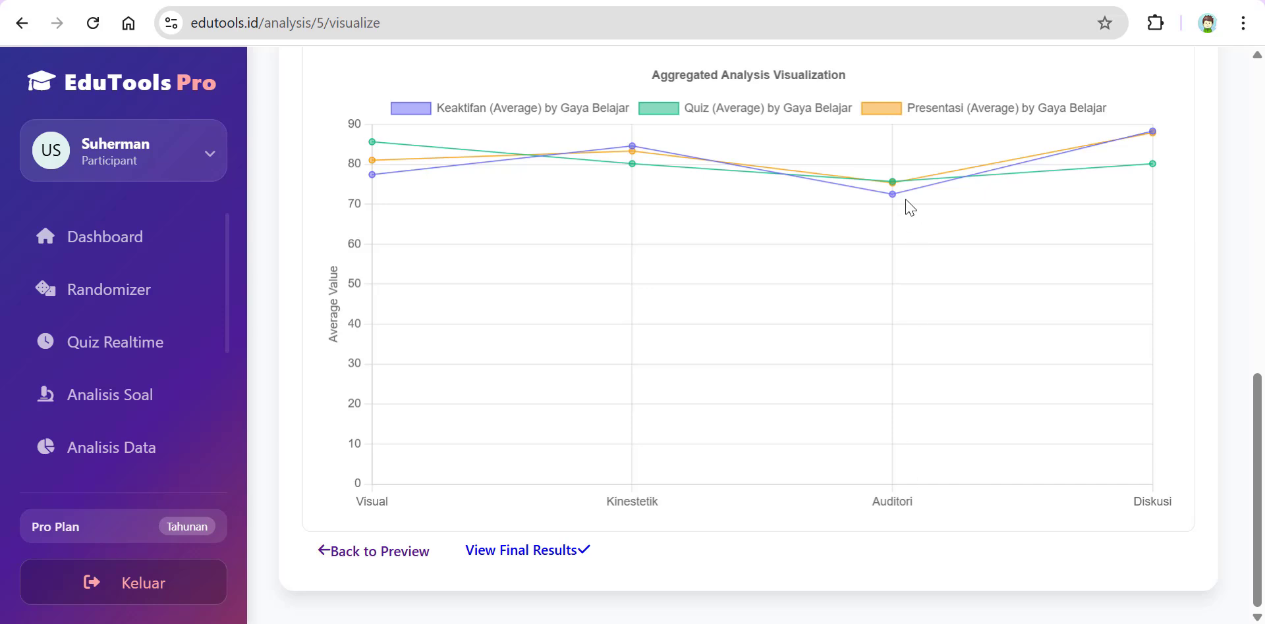
{"action": "mouse_move", "coordinate": [893, 196]}
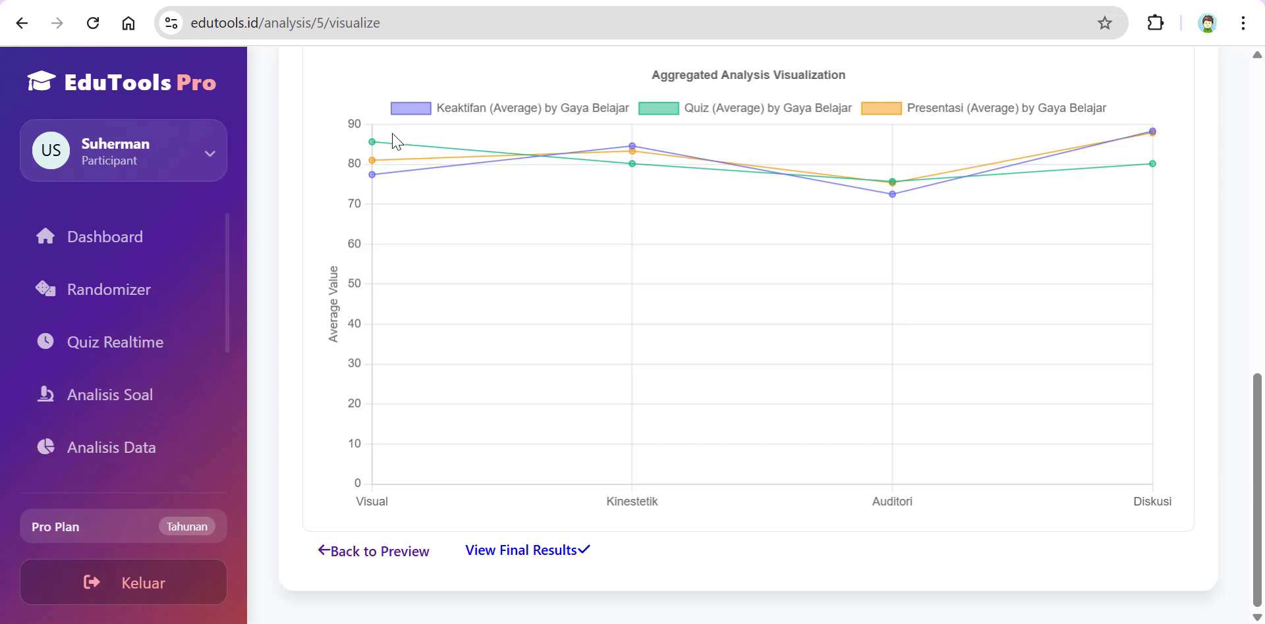
{"action": "mouse_move", "coordinate": [371, 142]}
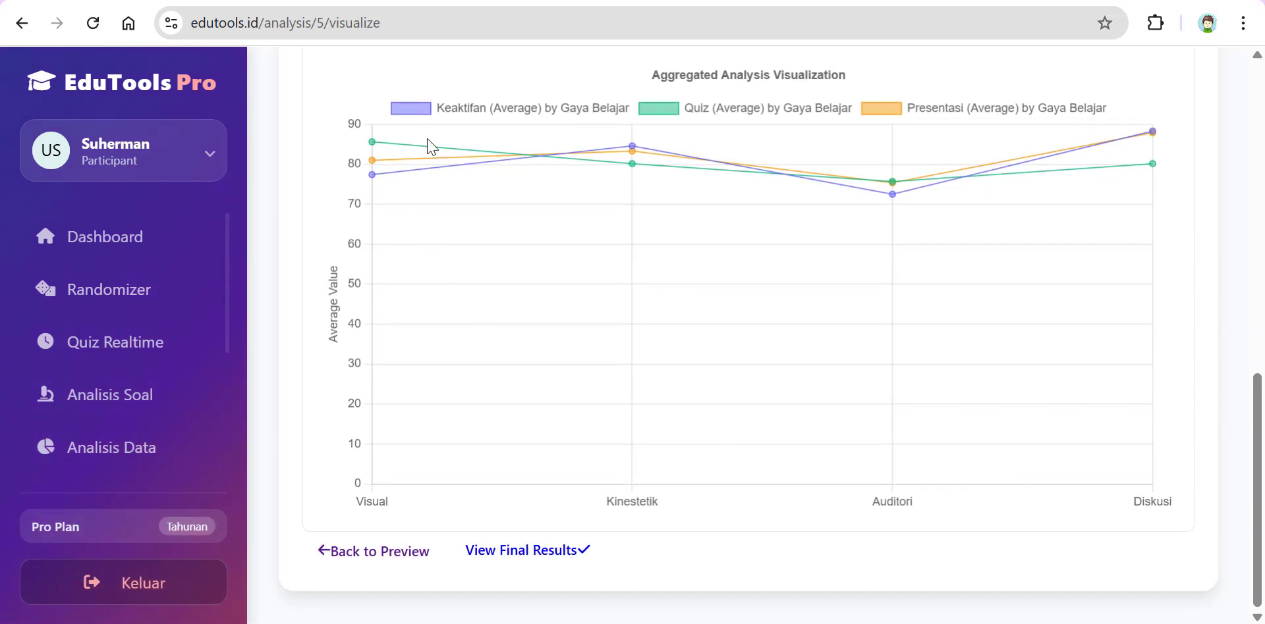
{"action": "scroll", "coordinate": [1169, 262], "scroll_direction": "up", "scroll_amount": 5}
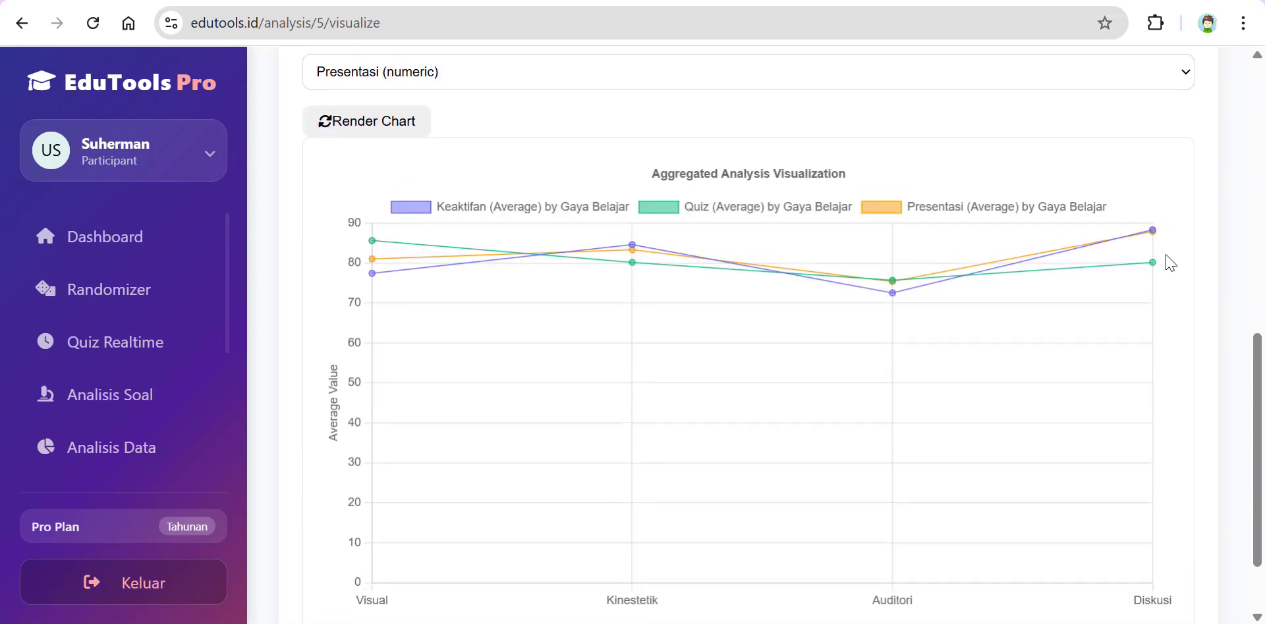
- Review the chart type and axis settings together with the line chart of average scores by Gaya Belajar
{"action": "scroll", "coordinate": [1169, 262], "scroll_direction": "up", "scroll_amount": 4}
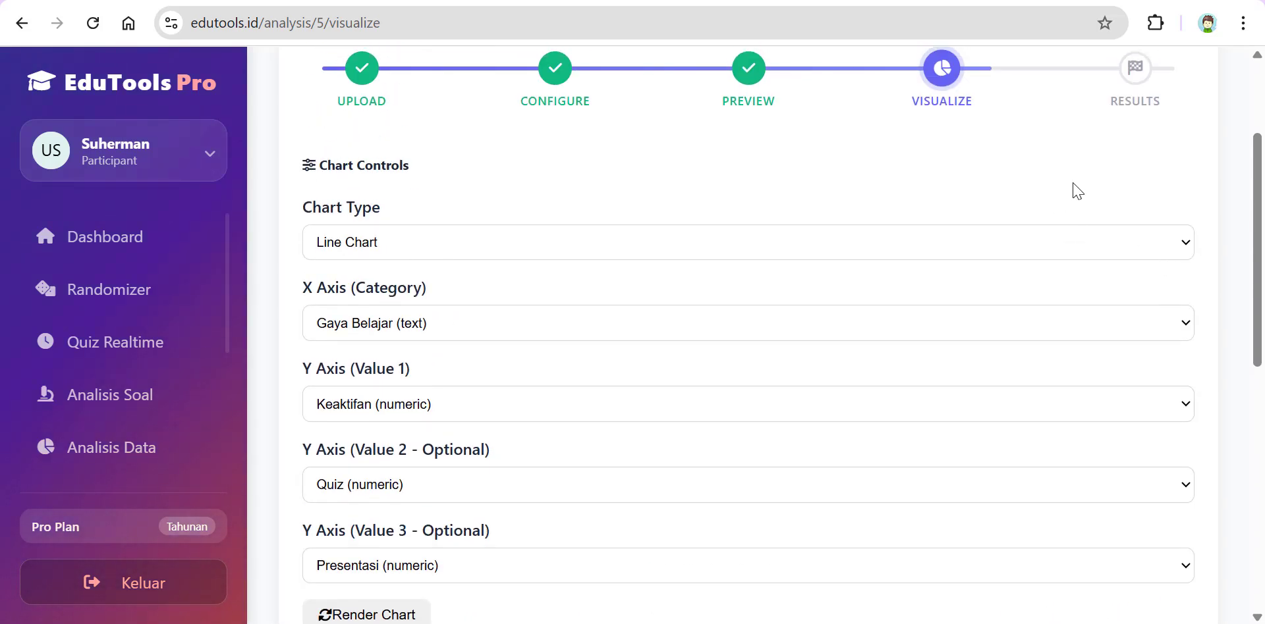
{"action": "scroll", "coordinate": [1073, 189], "scroll_direction": "down", "scroll_amount": 3}
{"action": "scroll", "coordinate": [489, 183], "scroll_direction": "down", "scroll_amount": 2}
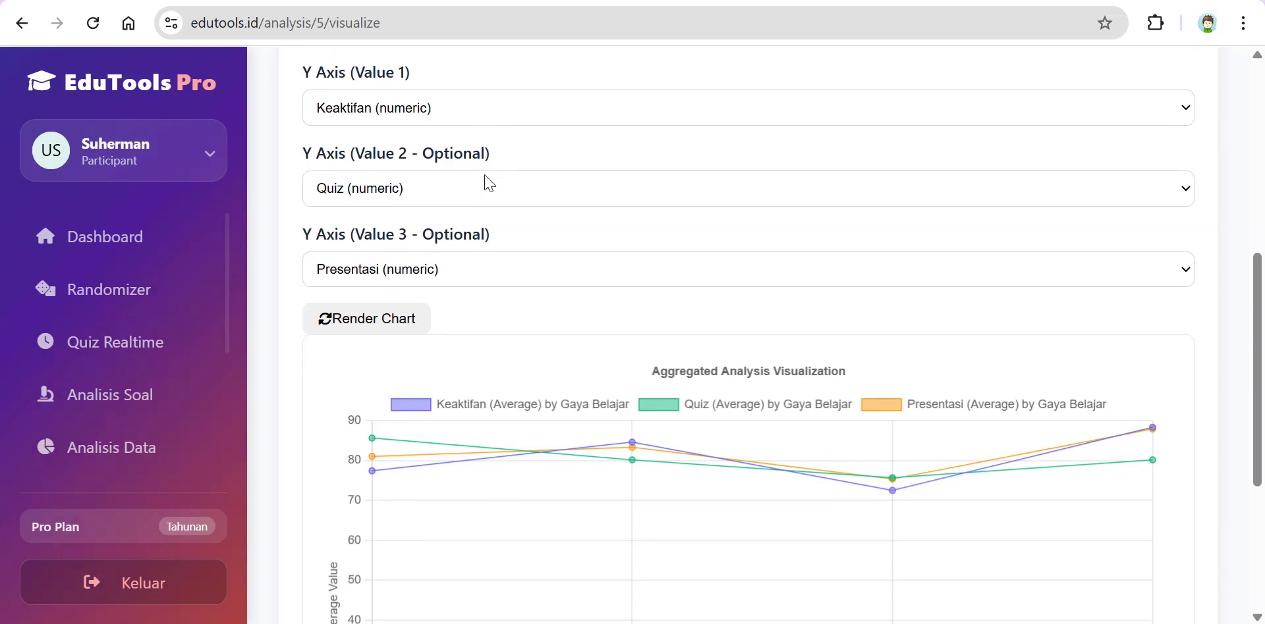
{"action": "scroll", "coordinate": [1034, 207], "scroll_direction": "down", "scroll_amount": 1}
{"action": "scroll", "coordinate": [1033, 204], "scroll_direction": "up", "scroll_amount": 3}
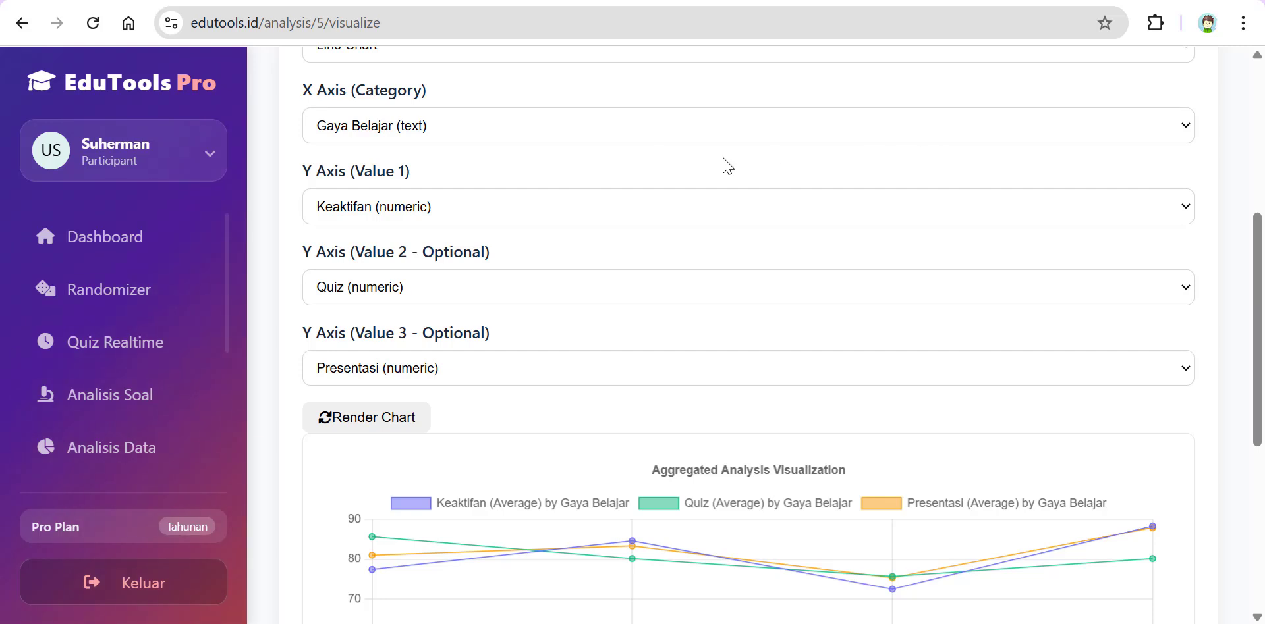
{"action": "scroll", "coordinate": [711, 168], "scroll_direction": "up", "scroll_amount": 2}
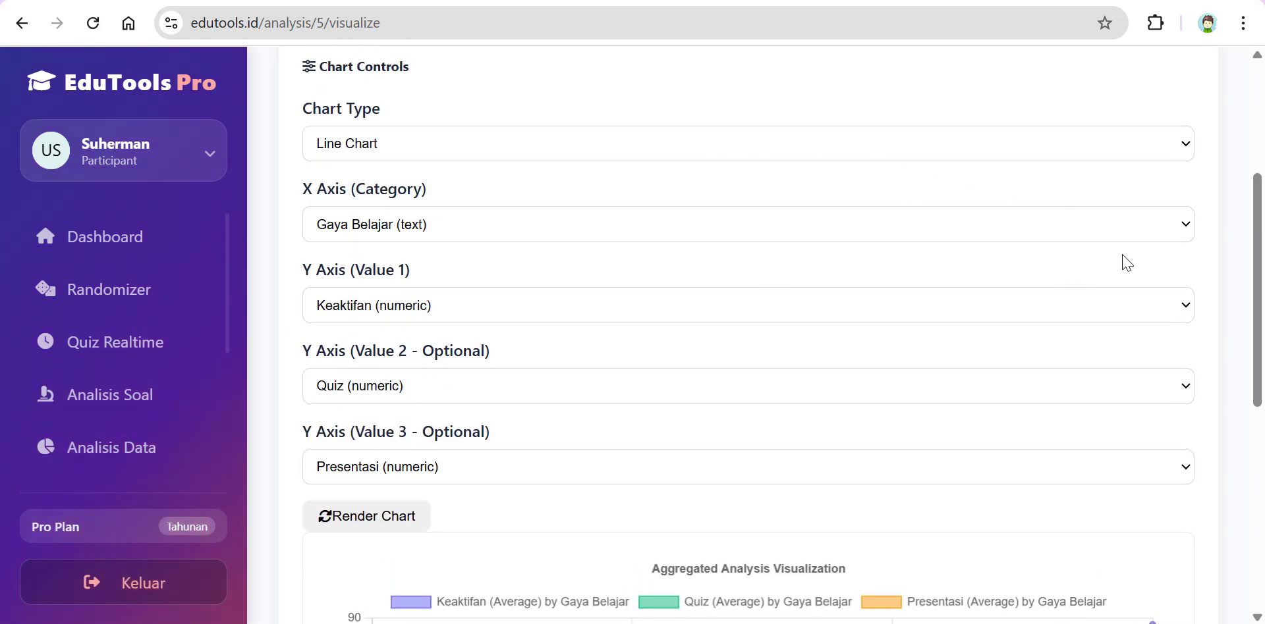
{"action": "scroll", "coordinate": [1124, 260], "scroll_direction": "up", "scroll_amount": 4}
{"action": "scroll", "coordinate": [949, 276], "scroll_direction": "down", "scroll_amount": 3}
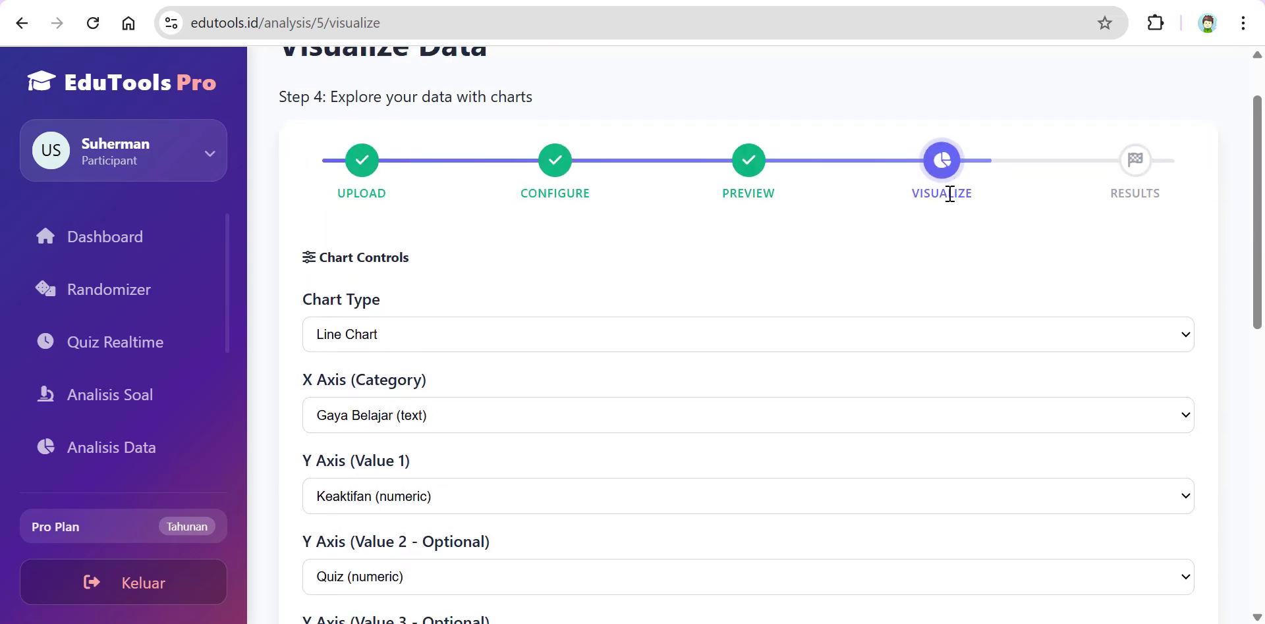
{"action": "scroll", "coordinate": [949, 193], "scroll_direction": "down", "scroll_amount": 8}
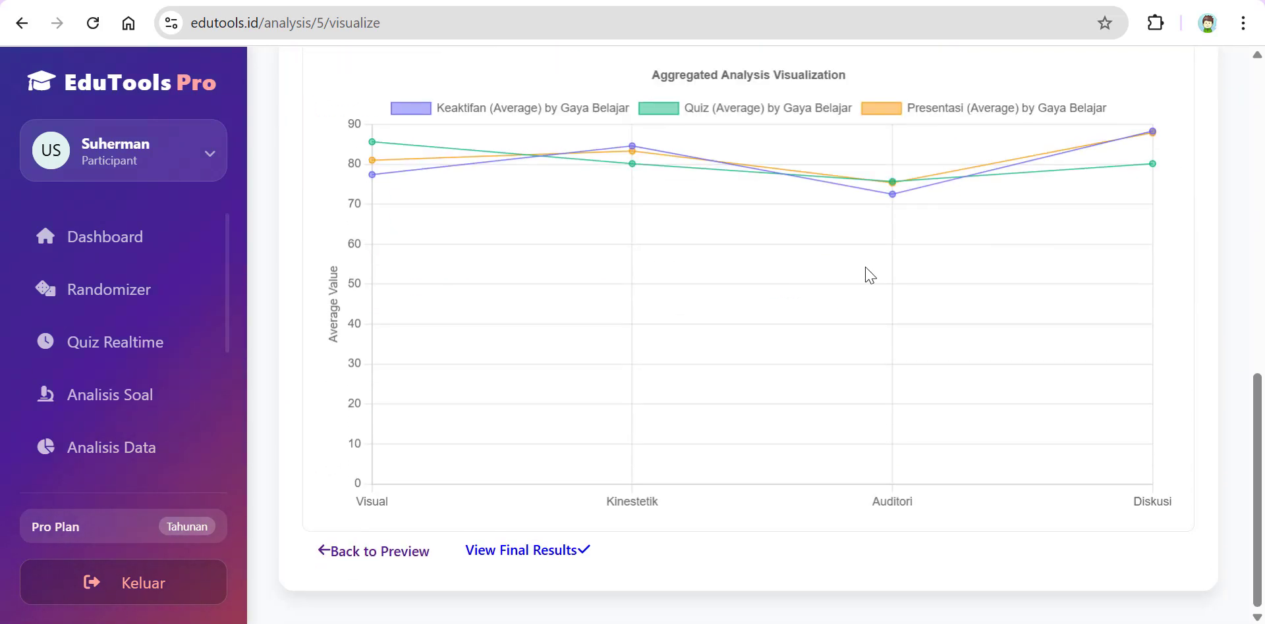
{"action": "scroll", "coordinate": [870, 275], "scroll_direction": "up", "scroll_amount": 3}
{"action": "scroll", "coordinate": [870, 275], "scroll_direction": "down", "scroll_amount": 3}
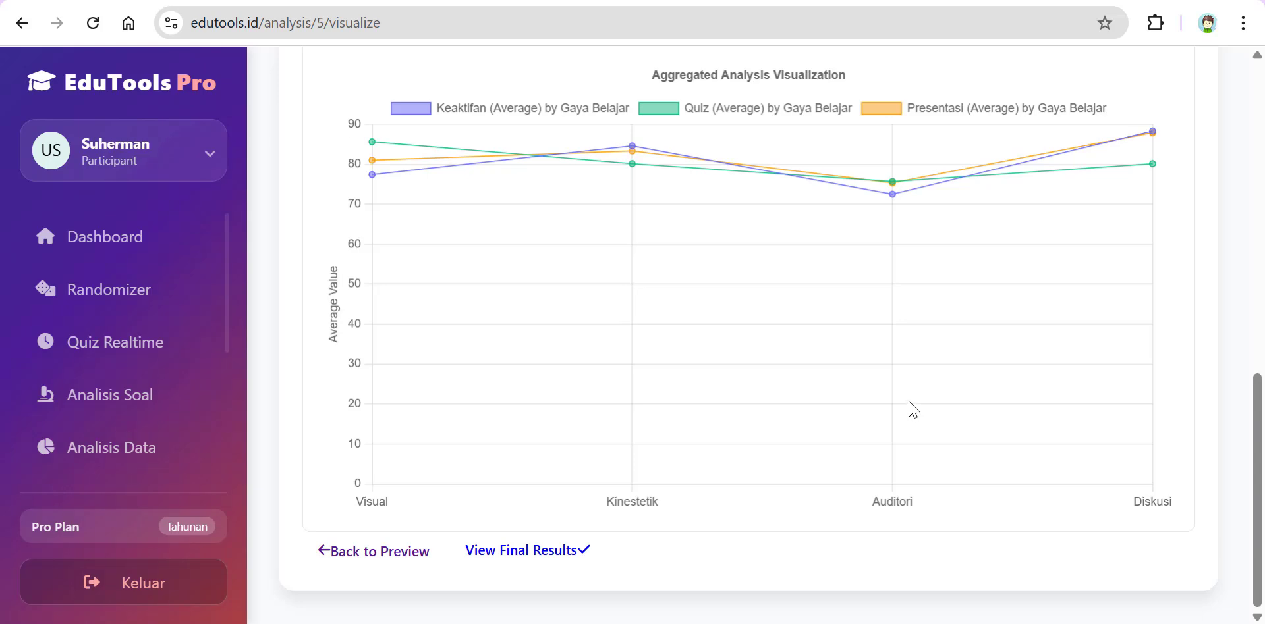
- Open the project's final results and highlight the report title "Pengaruh Metode Pembelajaran"
{"action": "scroll", "coordinate": [913, 410], "scroll_direction": "up", "scroll_amount": 12}
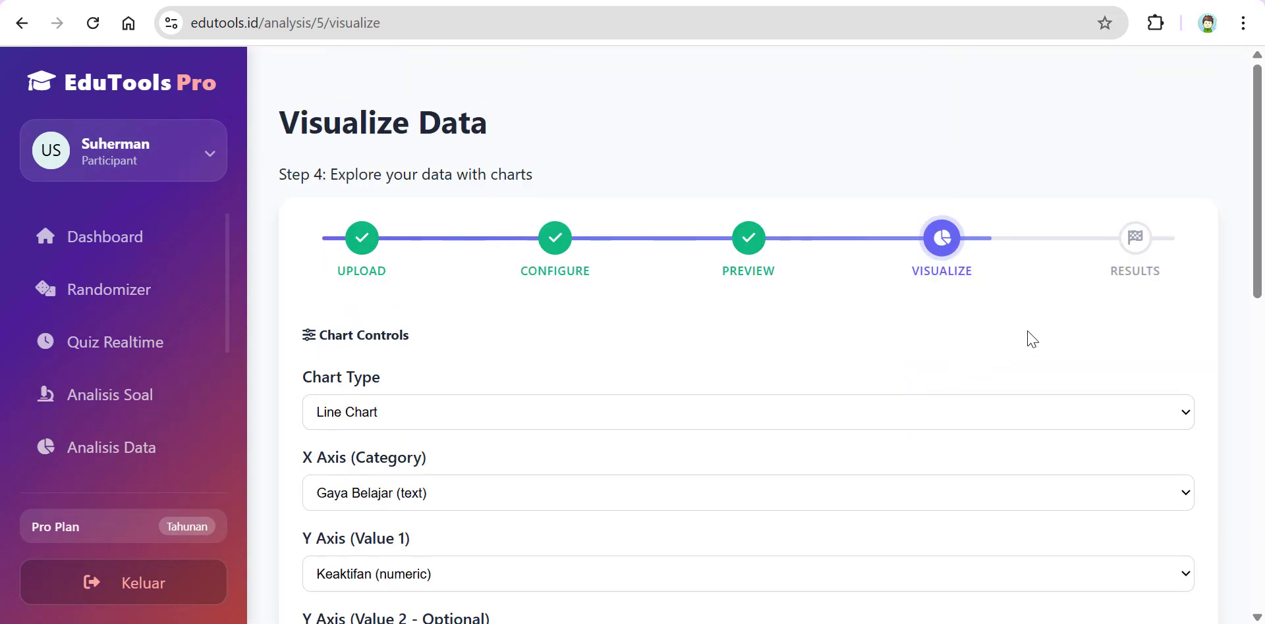
{"action": "scroll", "coordinate": [1031, 339], "scroll_direction": "down", "scroll_amount": 12}
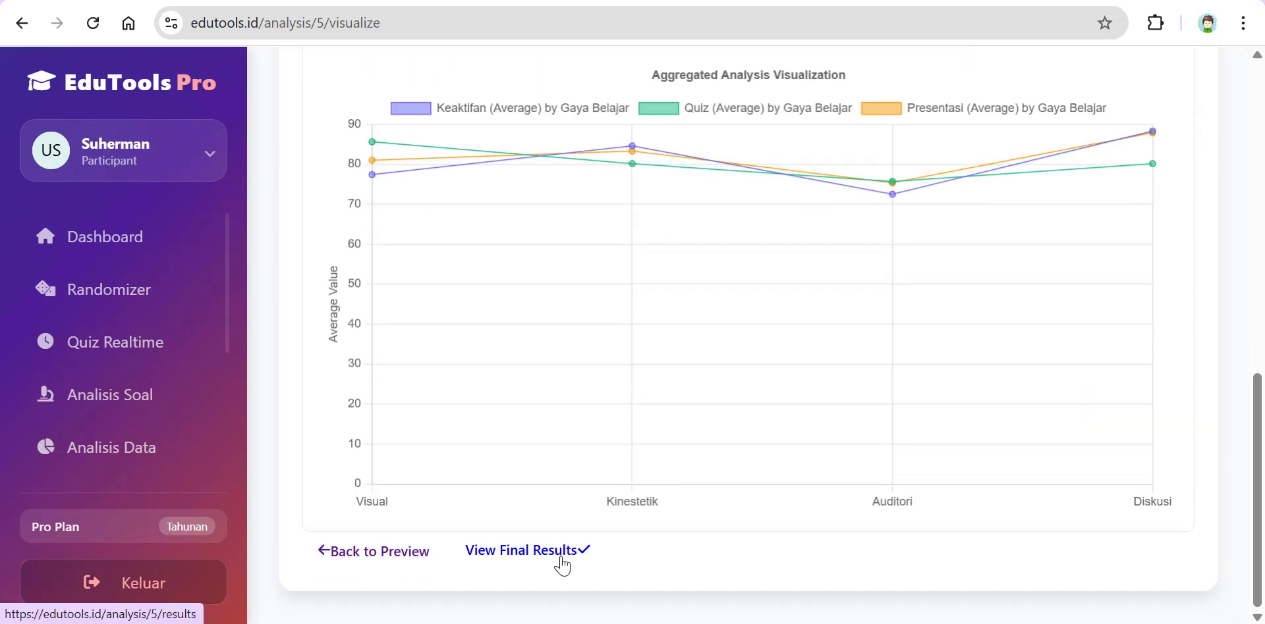
{"action": "left_click", "coordinate": [561, 565]}
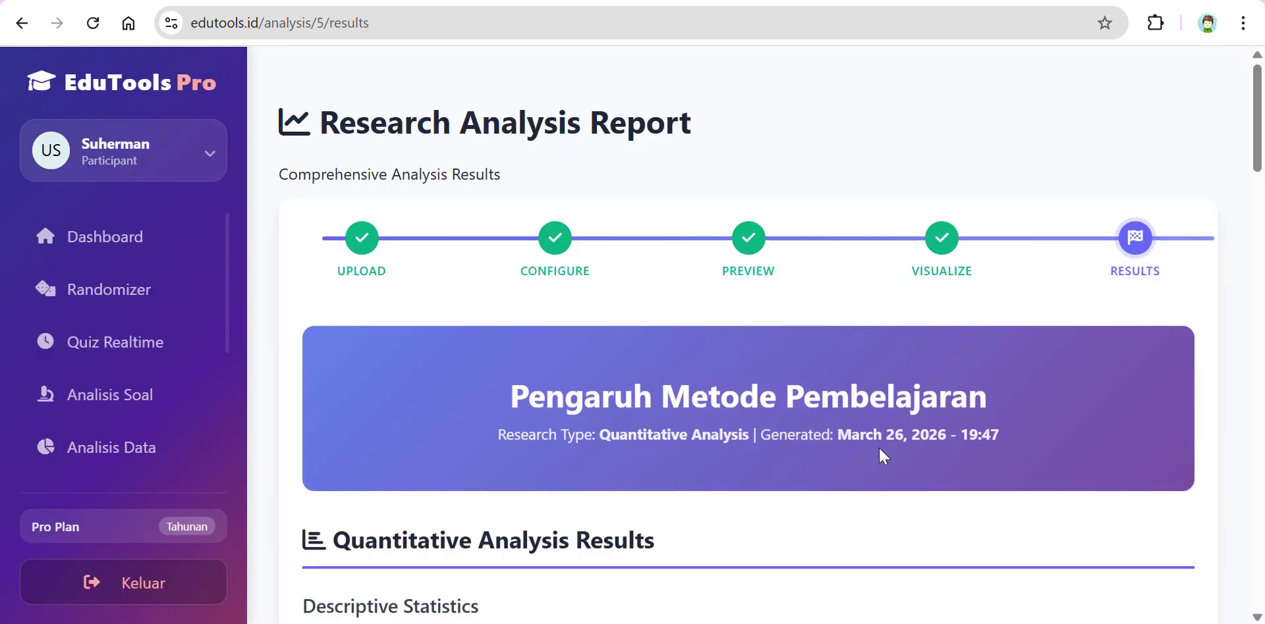
{"action": "scroll", "coordinate": [880, 441], "scroll_direction": "down", "scroll_amount": 3}
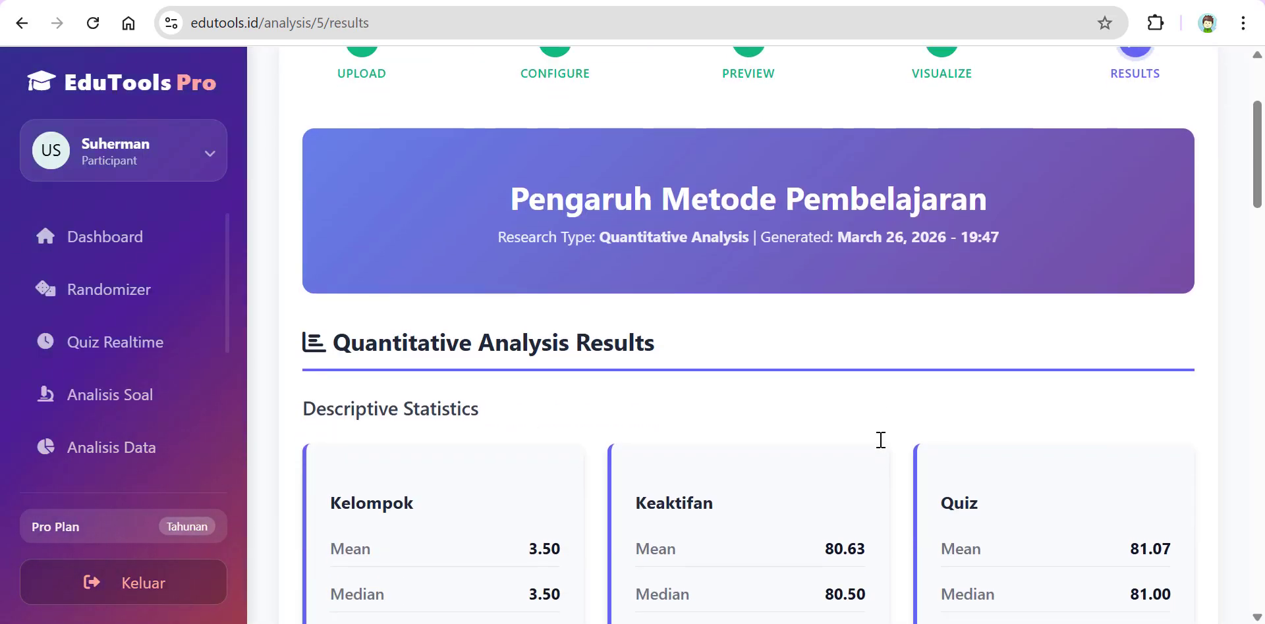
{"action": "left_click_drag", "start_coordinate": [508, 200], "coordinate": [998, 193]}
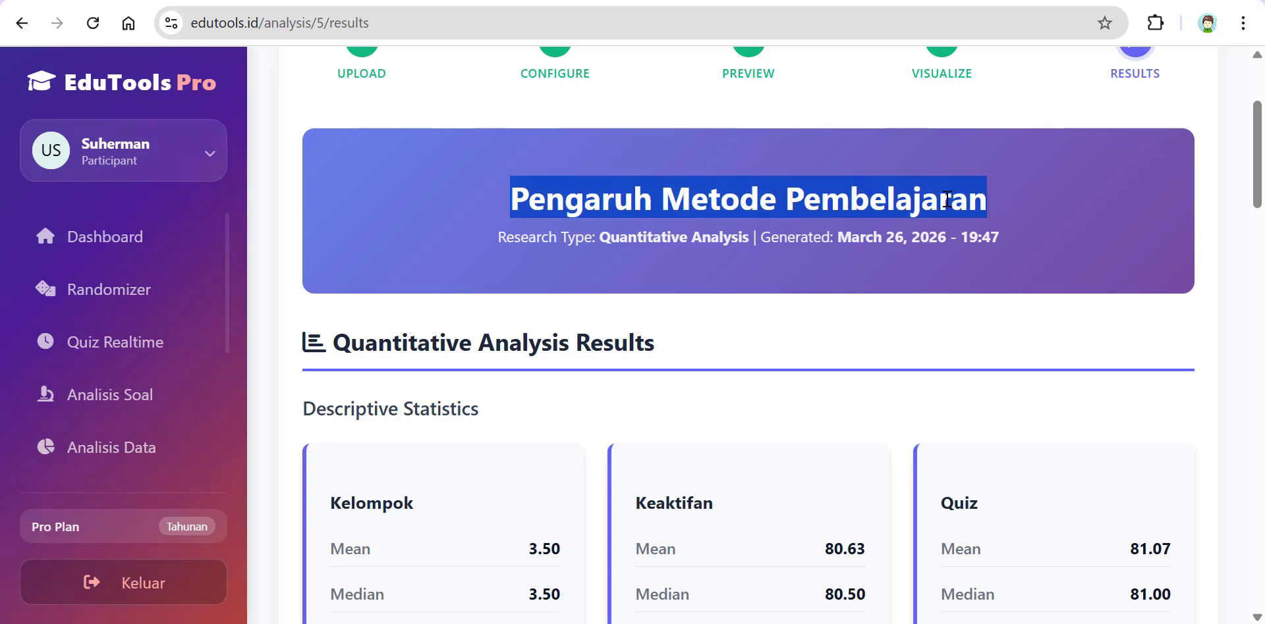
- Examine the descriptive statistics for Kelompok, Keaktifan, Quiz and Presentasi, including mean, median, standard deviation, range and sample size
{"action": "scroll", "coordinate": [835, 241], "scroll_direction": "down", "scroll_amount": 3}
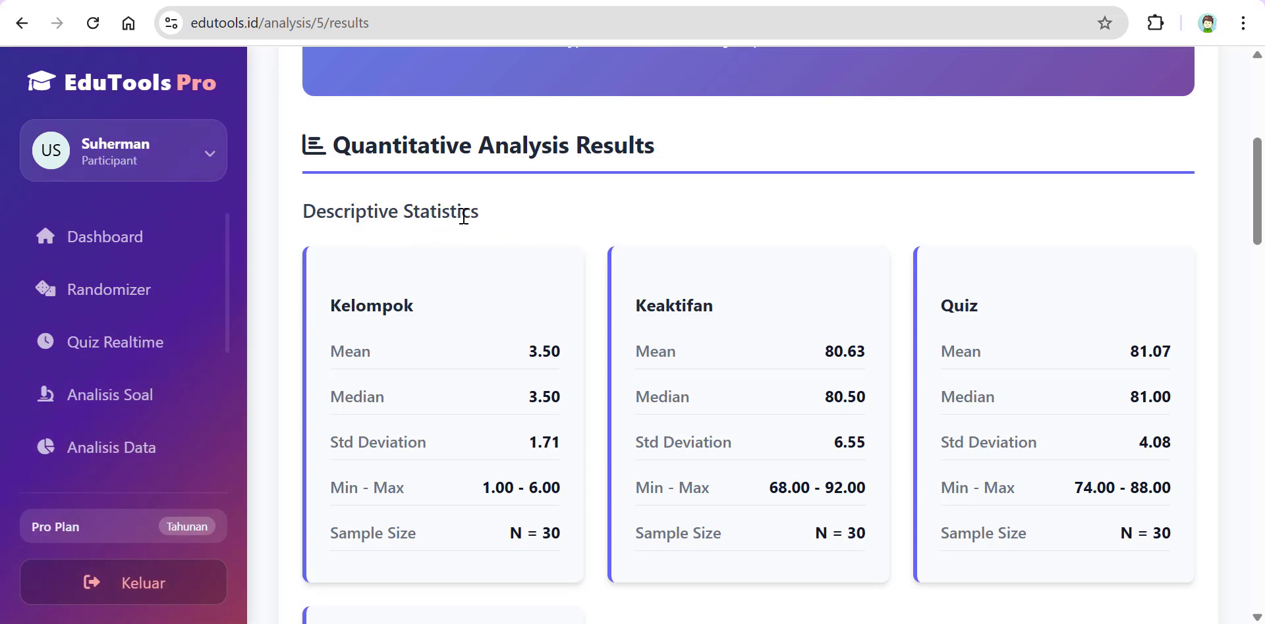
{"action": "scroll", "coordinate": [517, 246], "scroll_direction": "down", "scroll_amount": 2}
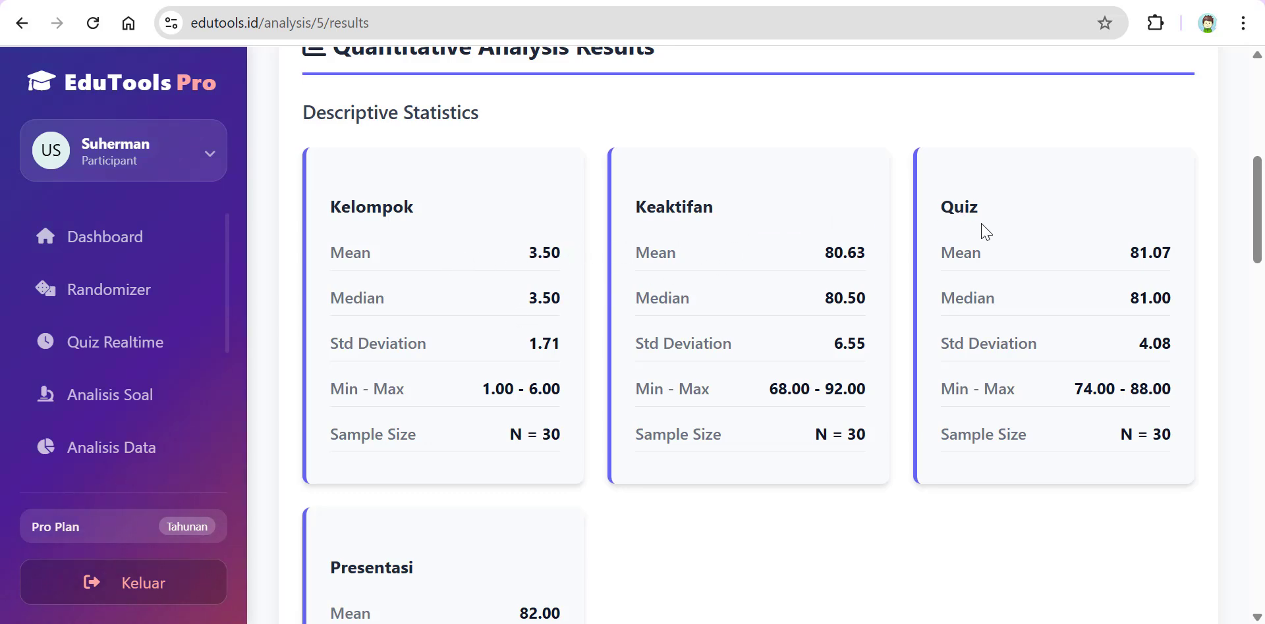
{"action": "scroll", "coordinate": [946, 245], "scroll_direction": "down", "scroll_amount": 2}
{"action": "scroll", "coordinate": [565, 309], "scroll_direction": "down", "scroll_amount": 2}
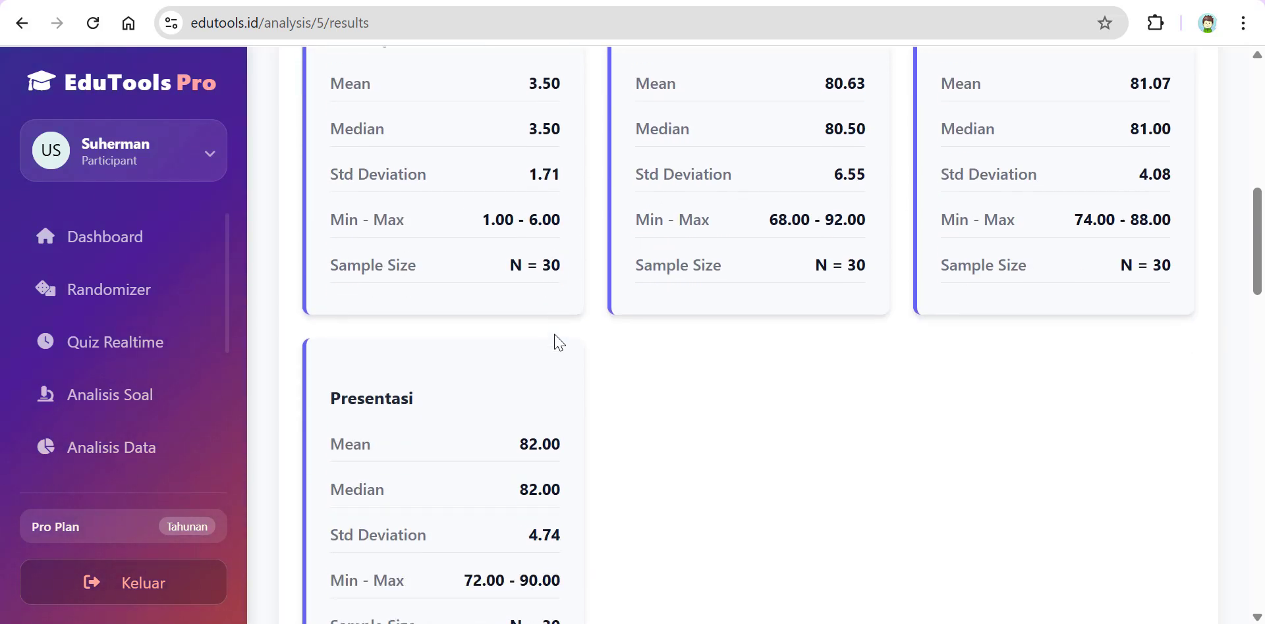
{"action": "scroll", "coordinate": [558, 342], "scroll_direction": "down", "scroll_amount": 2}
{"action": "scroll", "coordinate": [579, 333], "scroll_direction": "up", "scroll_amount": 2}
{"action": "scroll", "coordinate": [565, 326], "scroll_direction": "up", "scroll_amount": 2}
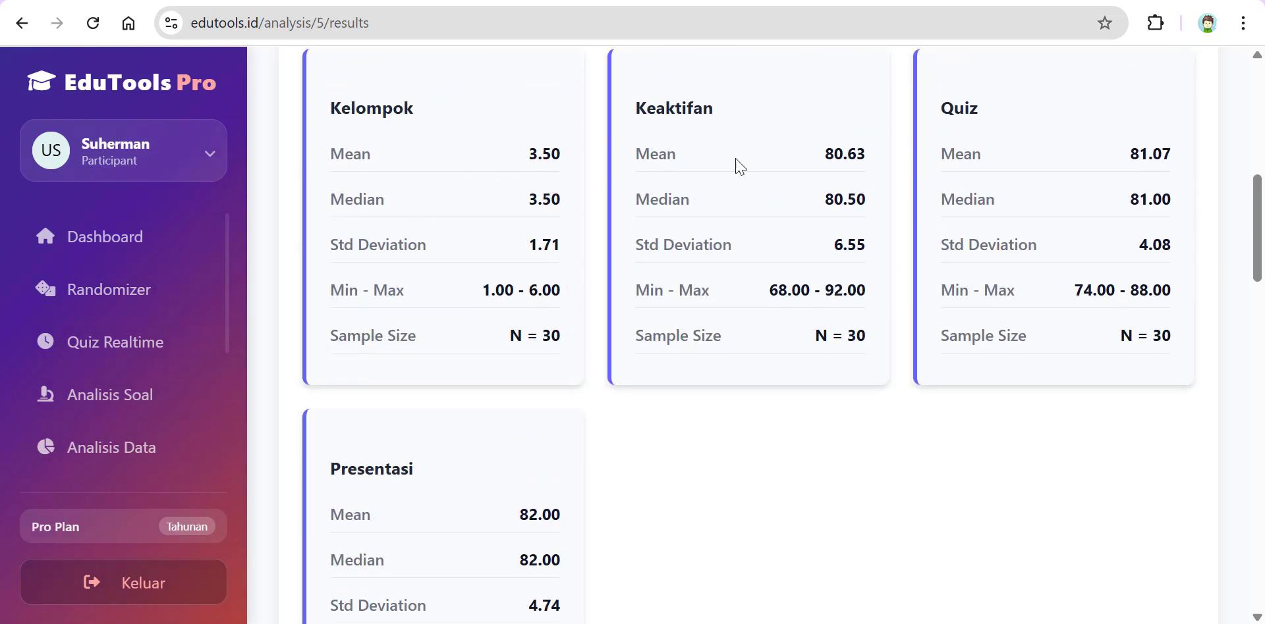
{"action": "scroll", "coordinate": [918, 272], "scroll_direction": "up", "scroll_amount": 1}
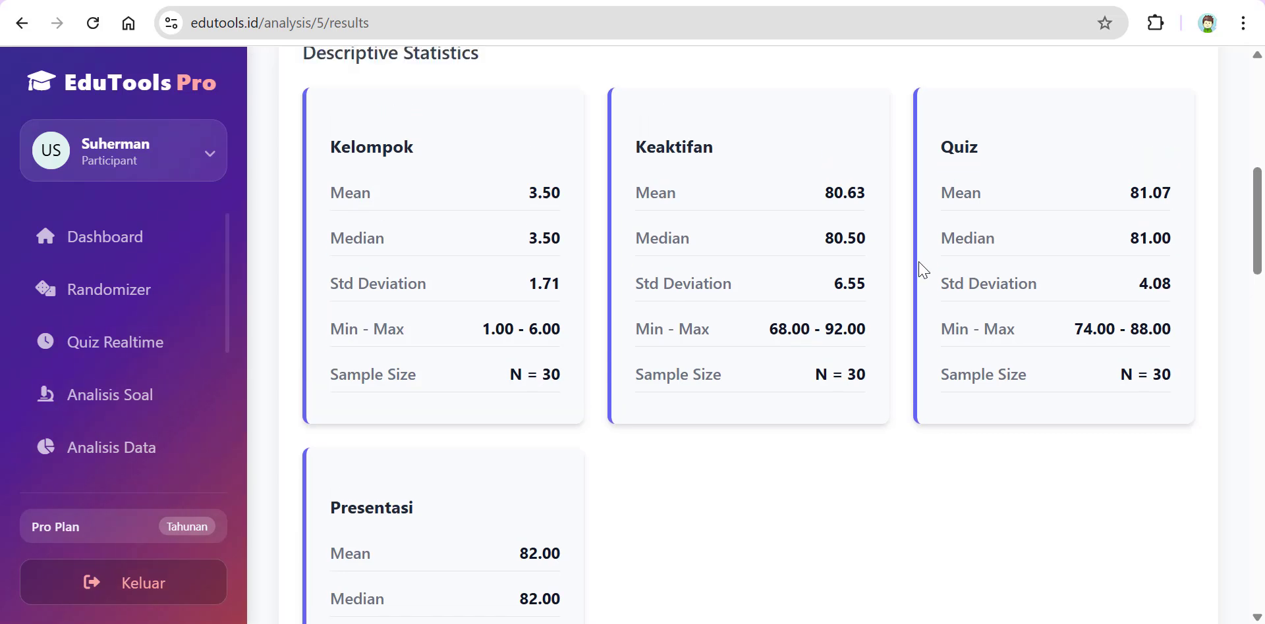
{"action": "scroll", "coordinate": [922, 272], "scroll_direction": "down", "scroll_amount": 1}
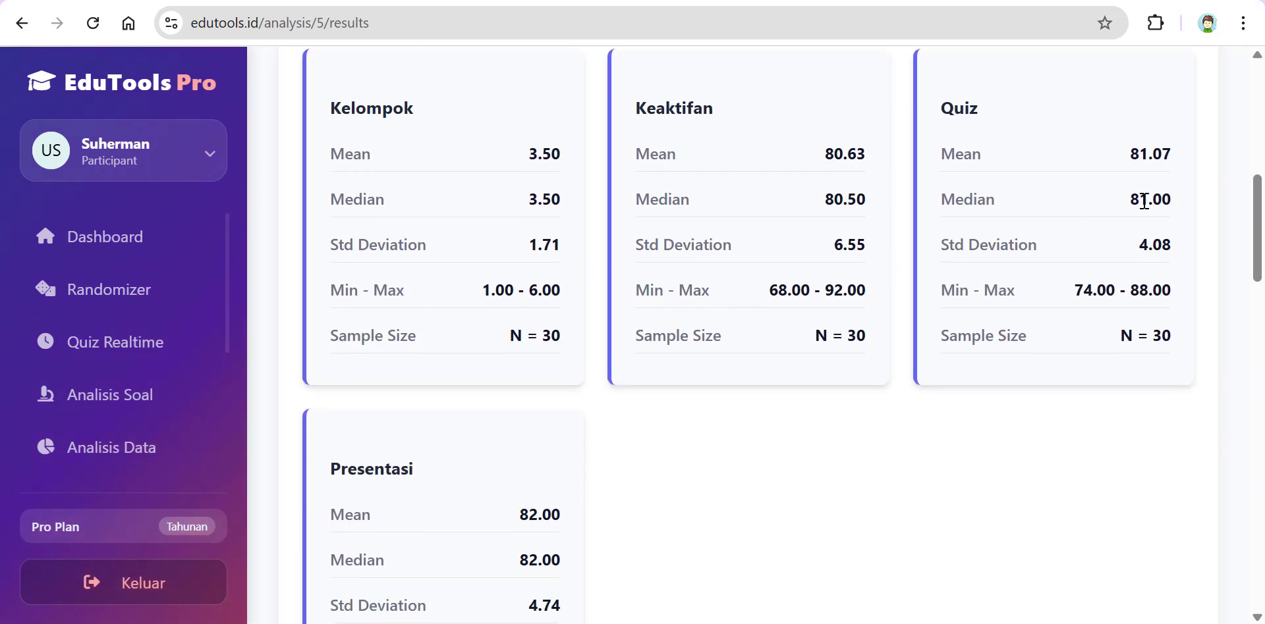
{"action": "scroll", "coordinate": [841, 190], "scroll_direction": "down", "scroll_amount": 1}
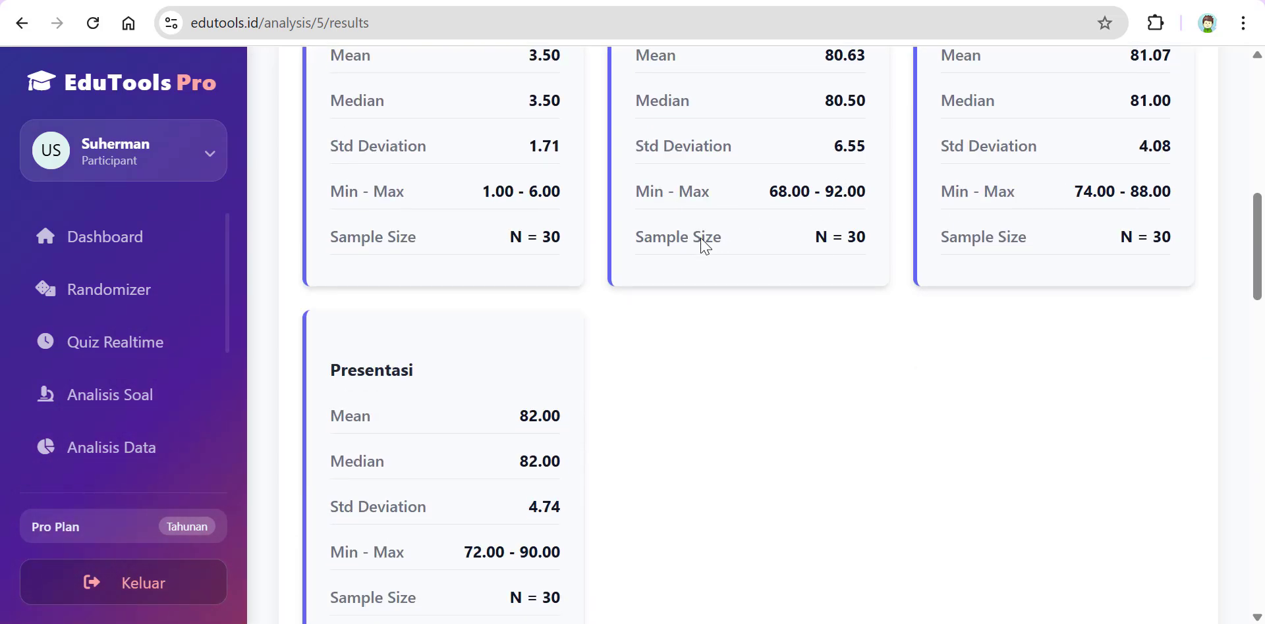
- Review the T-Test comparison and the correlation analysis between Kelompok and Keaktifan
{"action": "scroll", "coordinate": [735, 229], "scroll_direction": "down", "scroll_amount": 5}
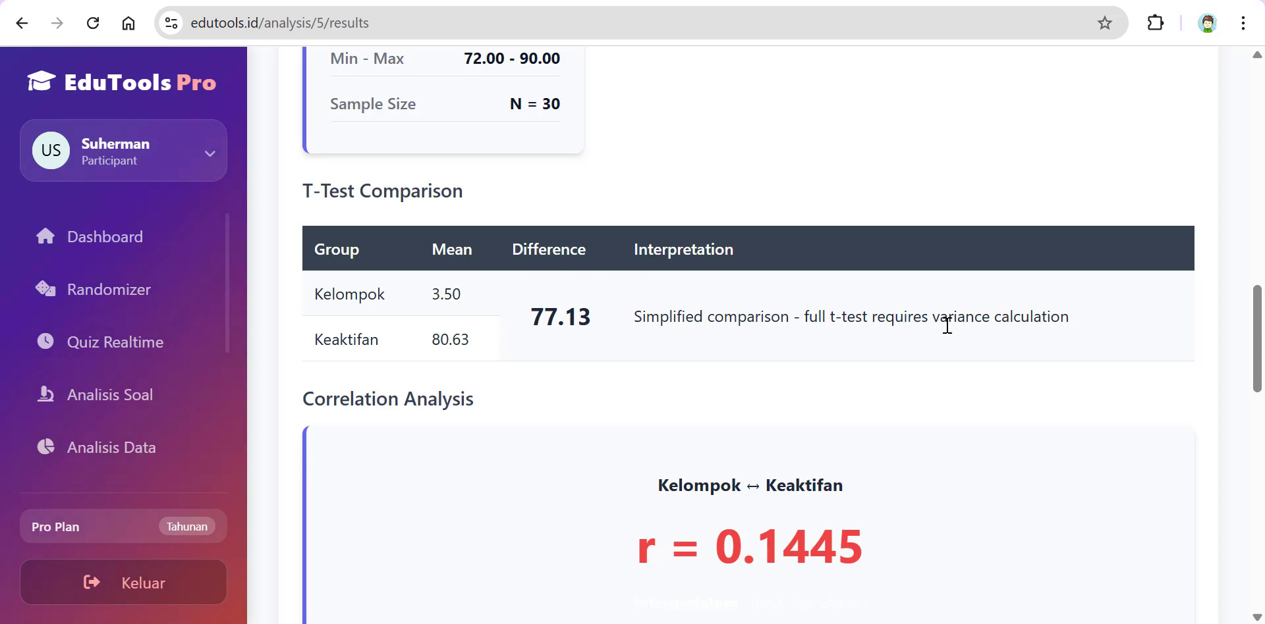
{"action": "scroll", "coordinate": [941, 341], "scroll_direction": "down", "scroll_amount": 1}
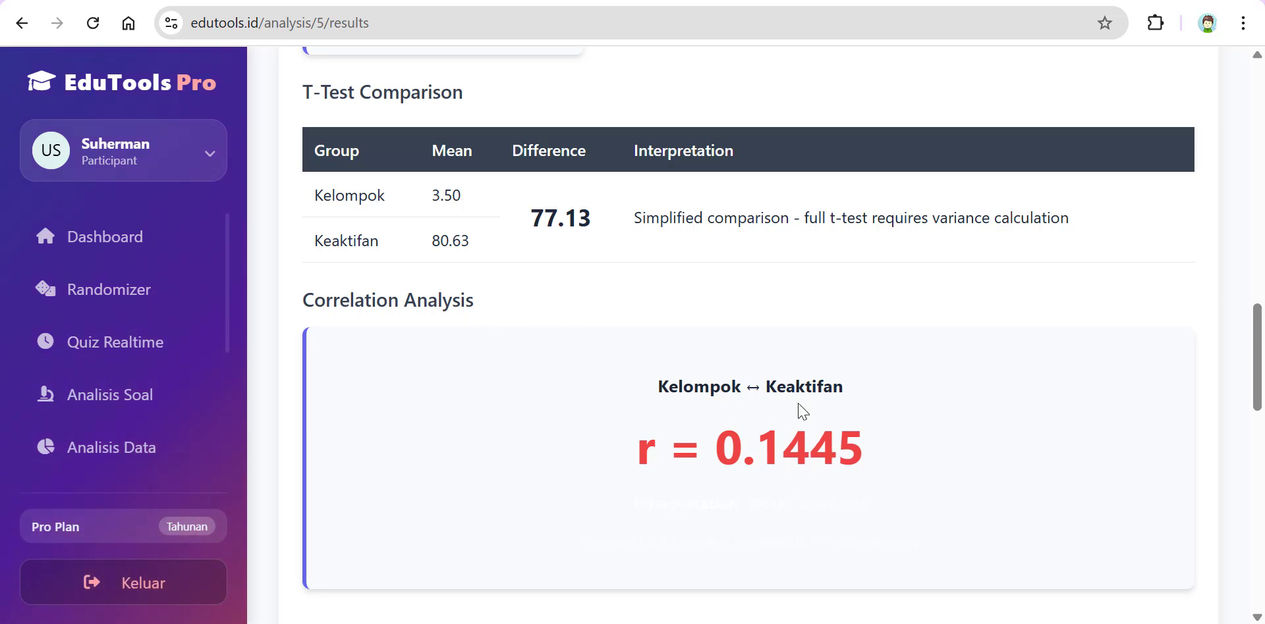
{"action": "scroll", "coordinate": [796, 382], "scroll_direction": "up", "scroll_amount": 4}
{"action": "scroll", "coordinate": [796, 381], "scroll_direction": "down", "scroll_amount": 4}
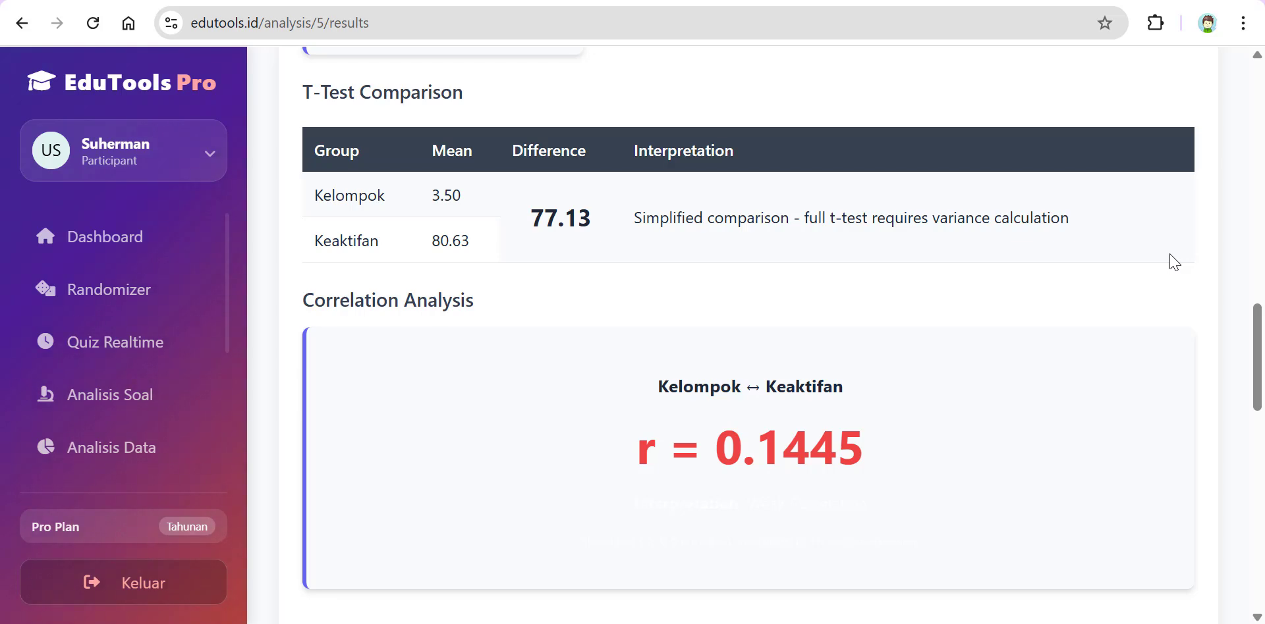
- Read the report's validity and reliability notes and its methodological recommendations
{"action": "scroll", "coordinate": [1209, 238], "scroll_direction": "down", "scroll_amount": 5}
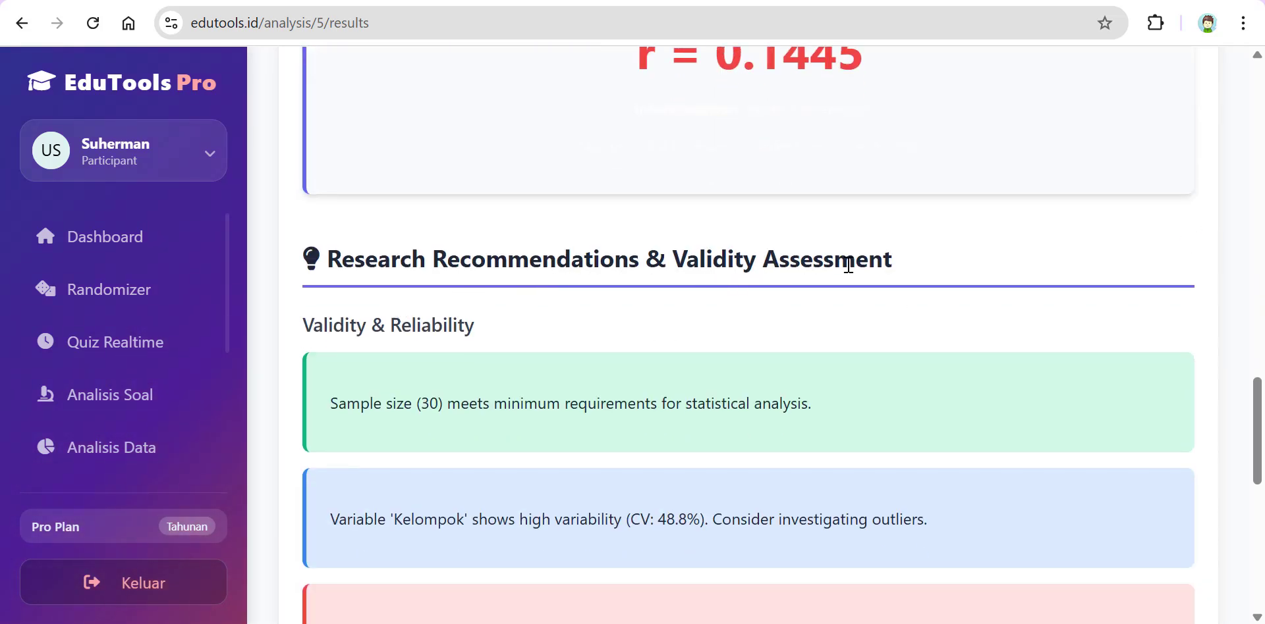
{"action": "scroll", "coordinate": [848, 265], "scroll_direction": "down", "scroll_amount": 1}
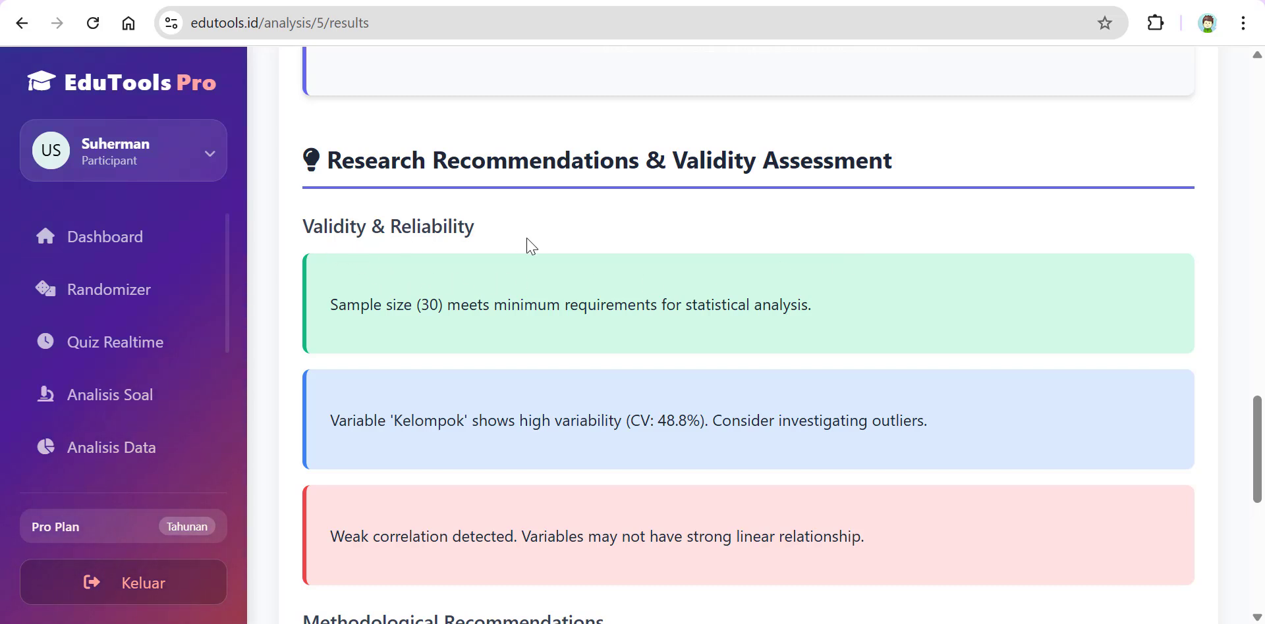
{"action": "scroll", "coordinate": [531, 246], "scroll_direction": "down", "scroll_amount": 2}
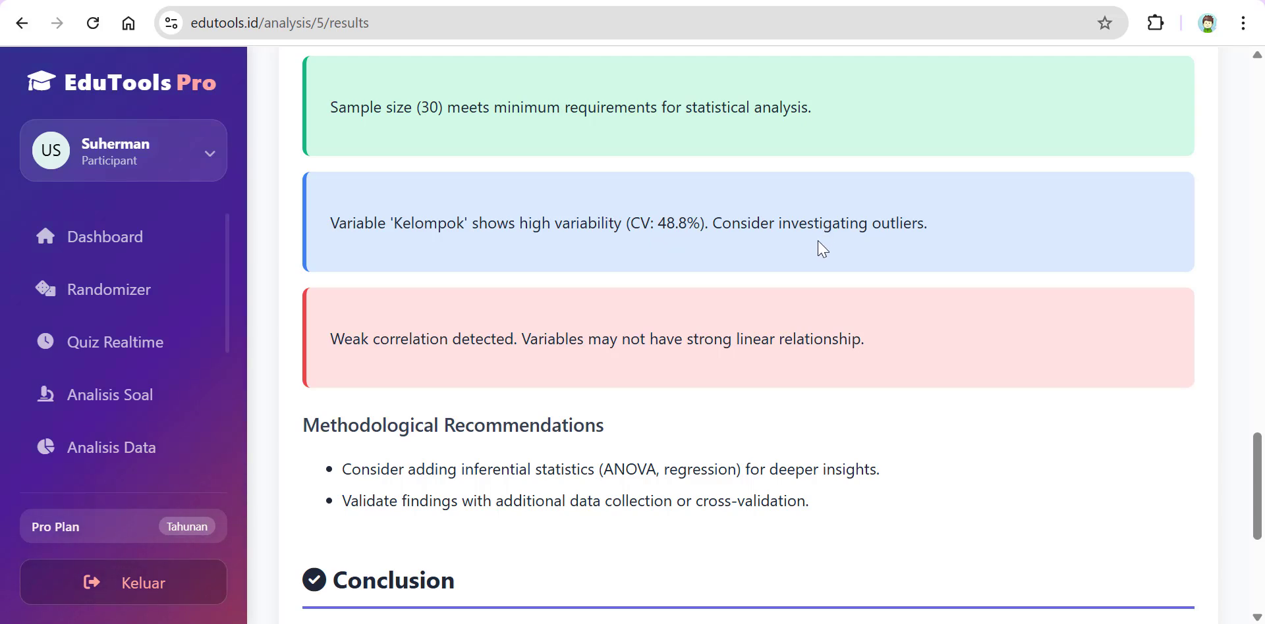
{"action": "scroll", "coordinate": [961, 235], "scroll_direction": "down", "scroll_amount": 3}
{"action": "scroll", "coordinate": [961, 234], "scroll_direction": "up", "scroll_amount": 2}
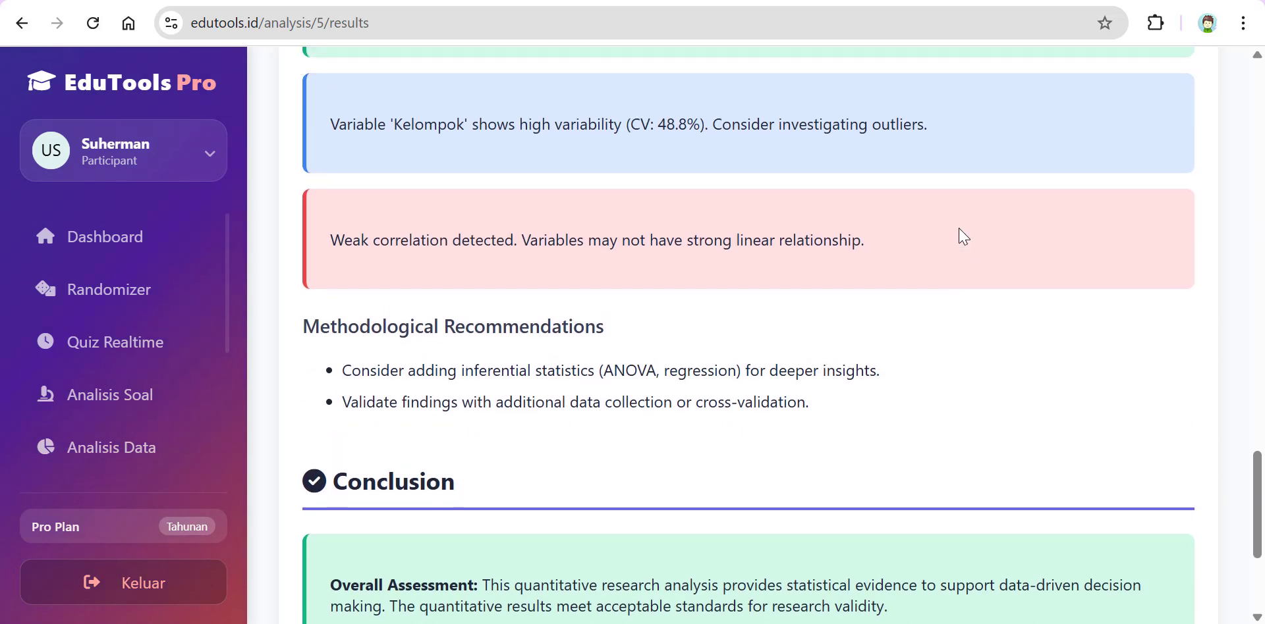
{"action": "scroll", "coordinate": [962, 235], "scroll_direction": "down", "scroll_amount": 3}
{"action": "scroll", "coordinate": [963, 236], "scroll_direction": "up", "scroll_amount": 1}
{"action": "scroll", "coordinate": [963, 236], "scroll_direction": "up", "scroll_amount": 5}
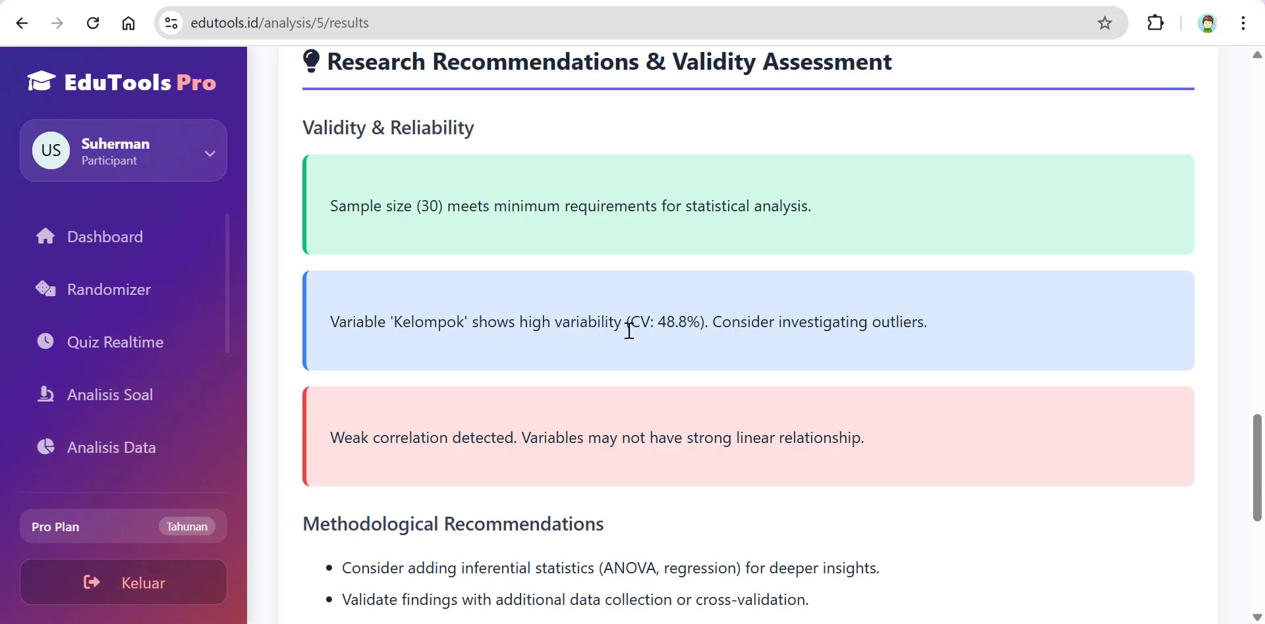
{"action": "scroll", "coordinate": [777, 323], "scroll_direction": "down", "scroll_amount": 4}
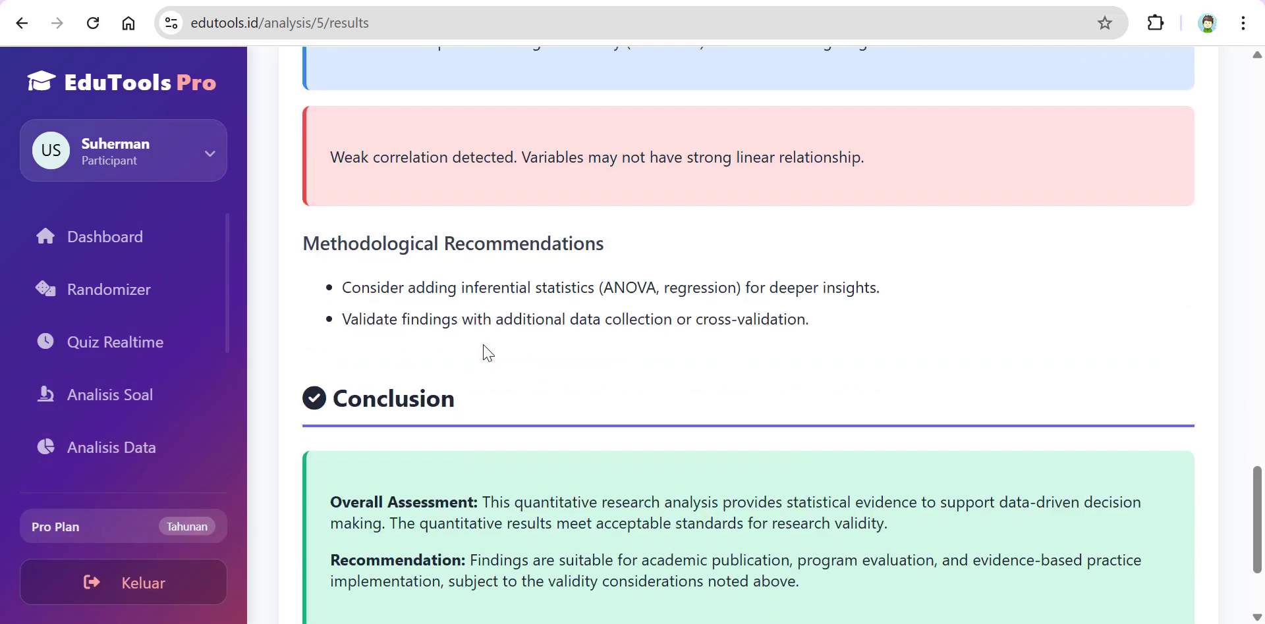
{"action": "scroll", "coordinate": [486, 350], "scroll_direction": "up", "scroll_amount": 1}
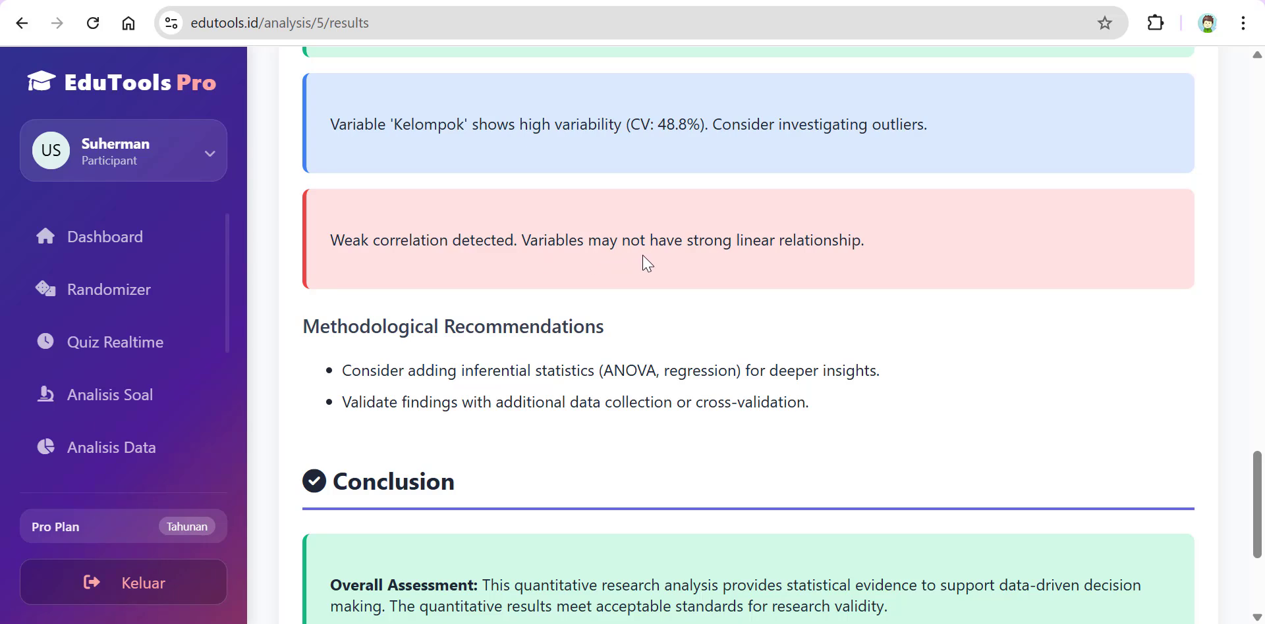
- Read the report's conclusion, covering the overall assessment and the final recommendation
{"action": "scroll", "coordinate": [896, 254], "scroll_direction": "down", "scroll_amount": 3}
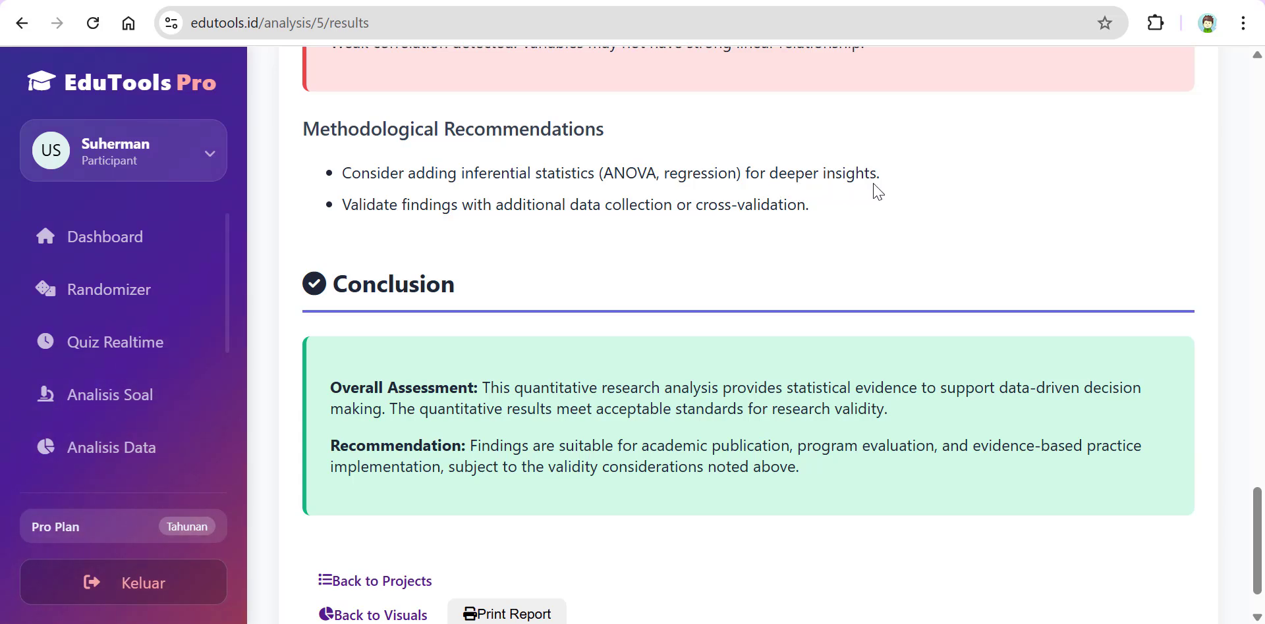
{"action": "scroll", "coordinate": [834, 217], "scroll_direction": "down", "scroll_amount": 1}
{"action": "scroll", "coordinate": [536, 310], "scroll_direction": "up", "scroll_amount": 2}
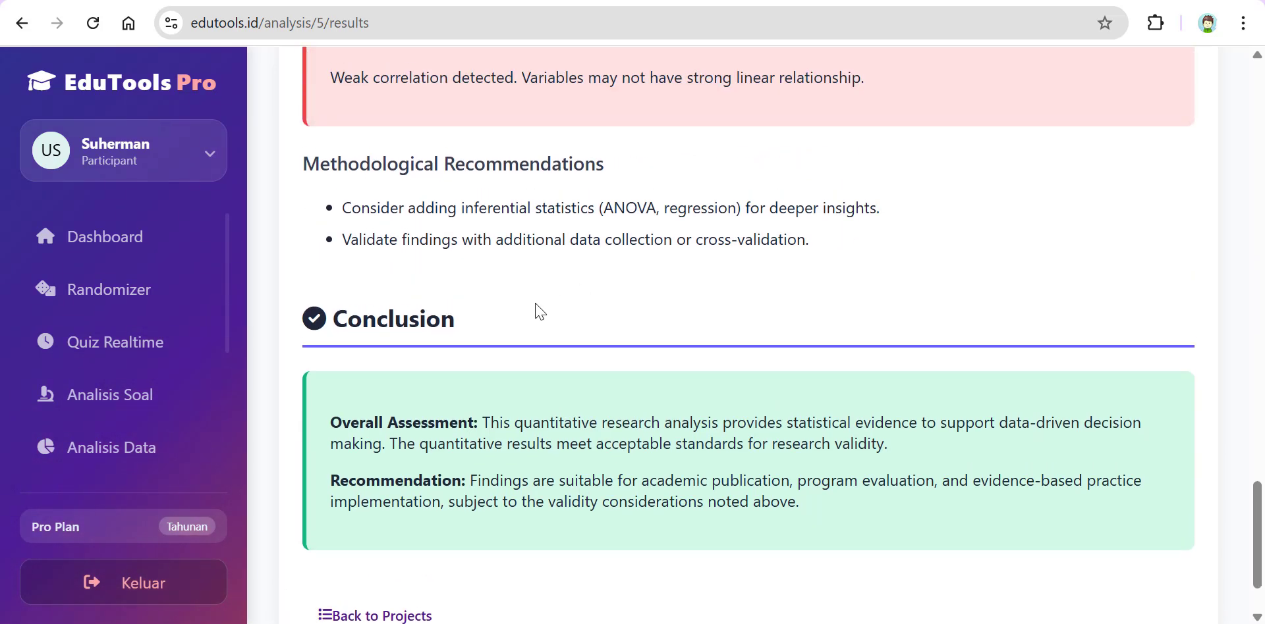
{"action": "scroll", "coordinate": [508, 324], "scroll_direction": "down", "scroll_amount": 2}
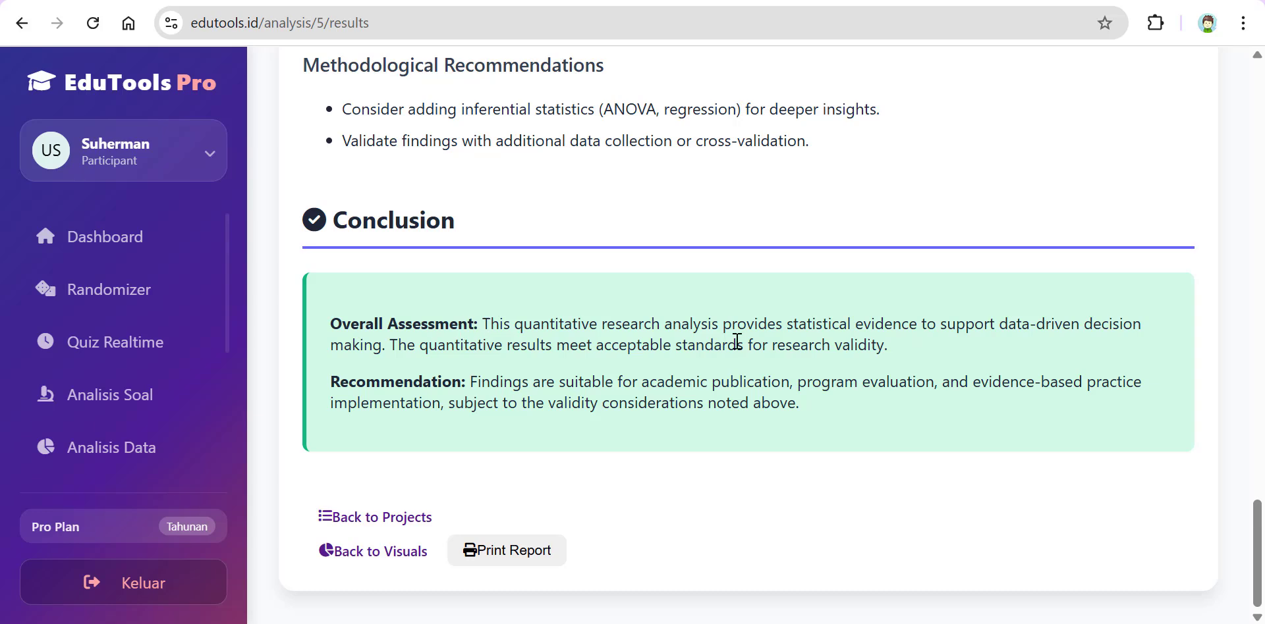
- Open the print preview of the analysis report and look through its pages
{"action": "left_click", "coordinate": [543, 557]}
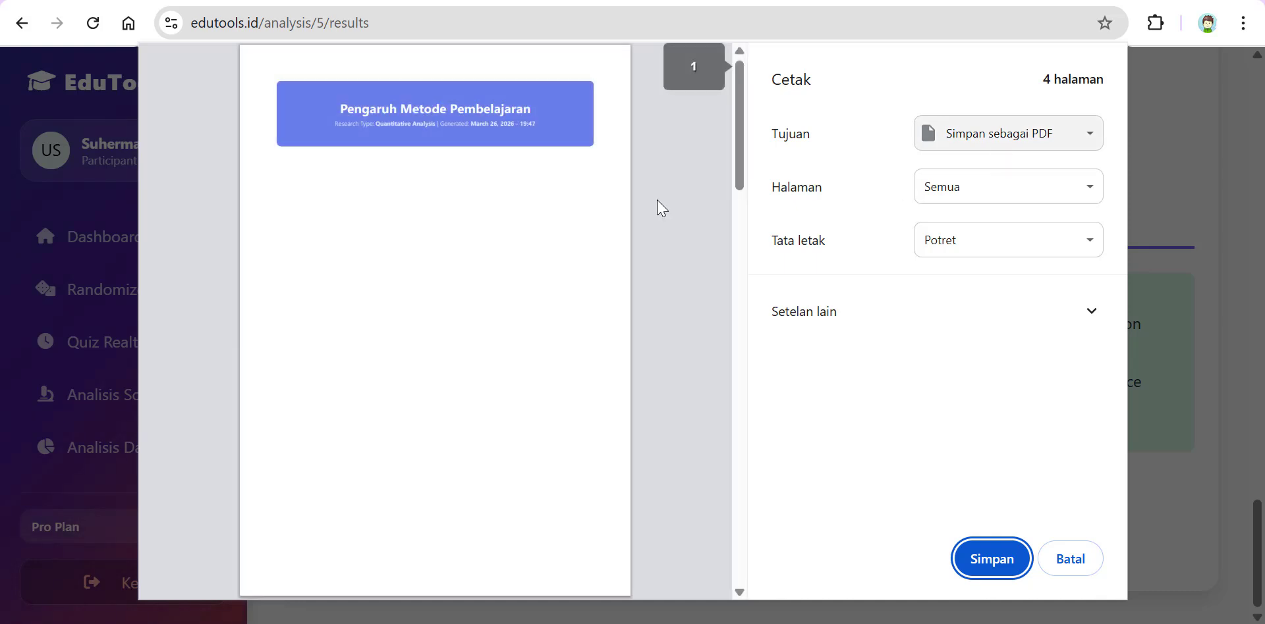
{"action": "scroll", "coordinate": [657, 211], "scroll_direction": "down", "scroll_amount": 5}
{"action": "scroll", "coordinate": [656, 210], "scroll_direction": "down", "scroll_amount": 7}
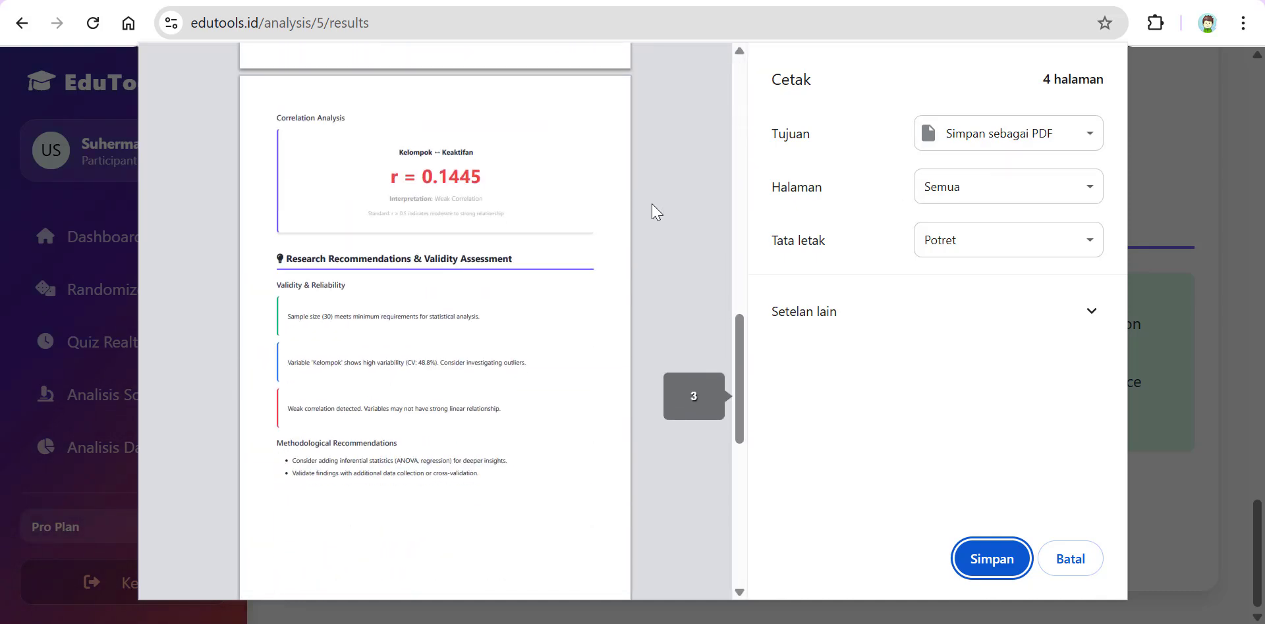
{"action": "scroll", "coordinate": [657, 211], "scroll_direction": "down", "scroll_amount": 3}
{"action": "scroll", "coordinate": [657, 210], "scroll_direction": "up", "scroll_amount": 6}
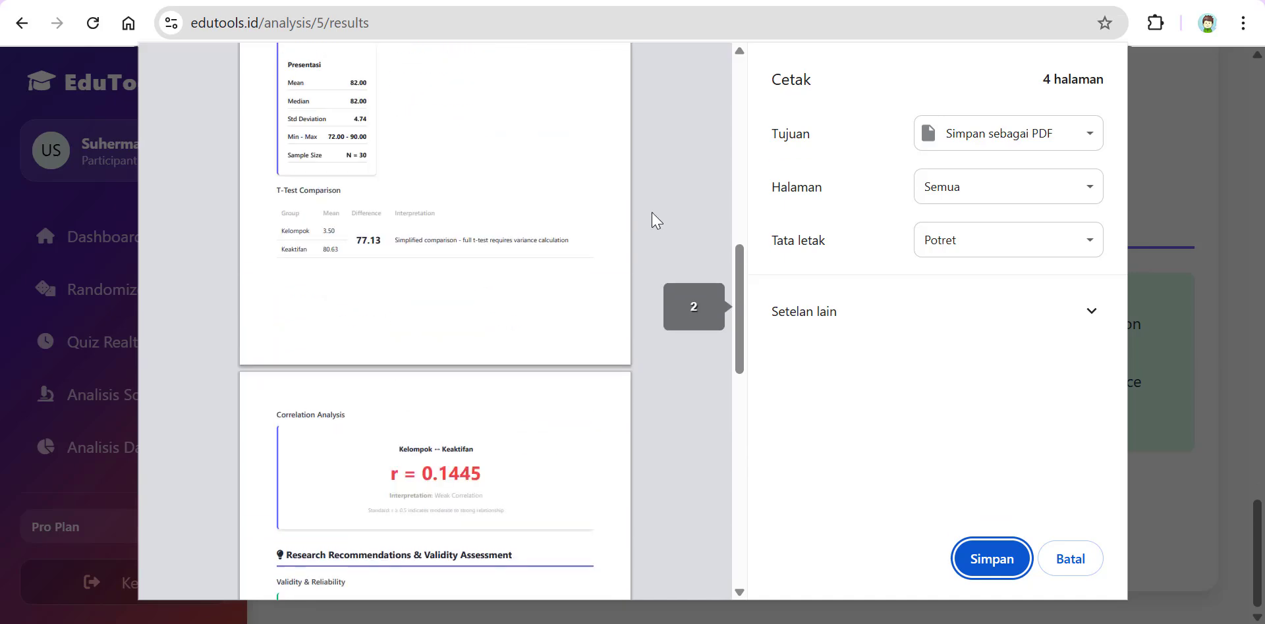
- Check the preview pages once more and cancel printing without saving the analysis report as a PDF
{"action": "scroll", "coordinate": [682, 221], "scroll_direction": "up", "scroll_amount": 4}
{"action": "left_click", "coordinate": [1074, 560]}
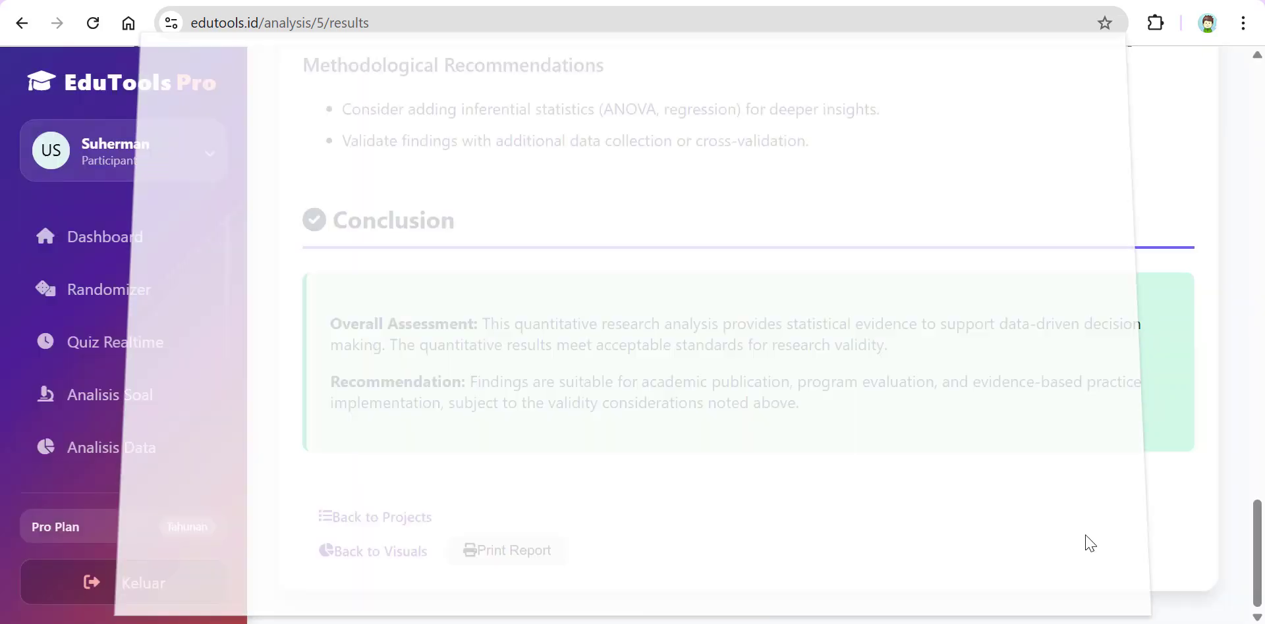
- Look back over the report's statistical results and recommendations, and return to the project's data visualization step
{"action": "scroll", "coordinate": [764, 412], "scroll_direction": "up", "scroll_amount": 12}
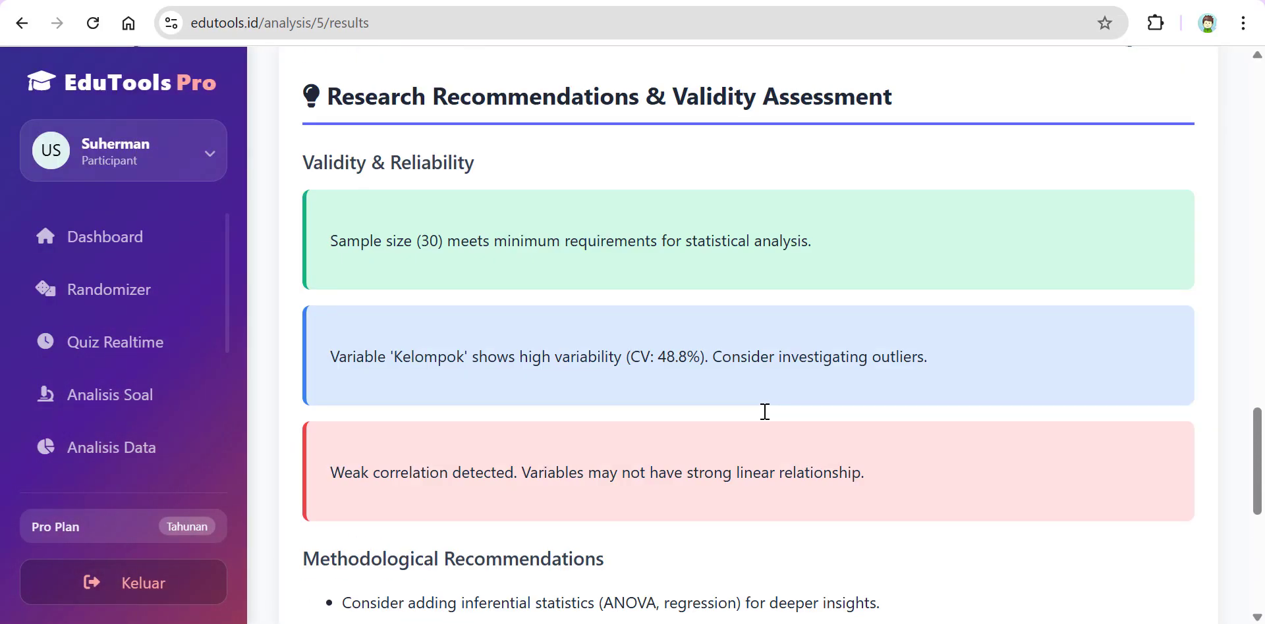
{"action": "scroll", "coordinate": [766, 418], "scroll_direction": "up", "scroll_amount": 13}
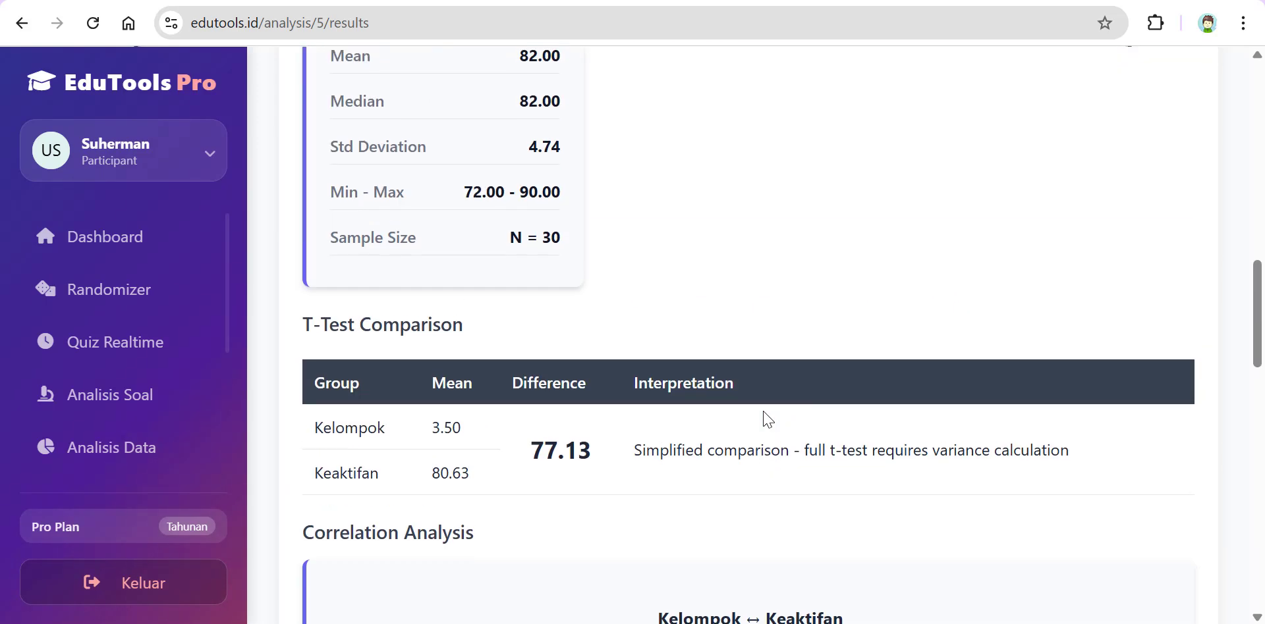
{"action": "scroll", "coordinate": [764, 419], "scroll_direction": "down", "scroll_amount": 20}
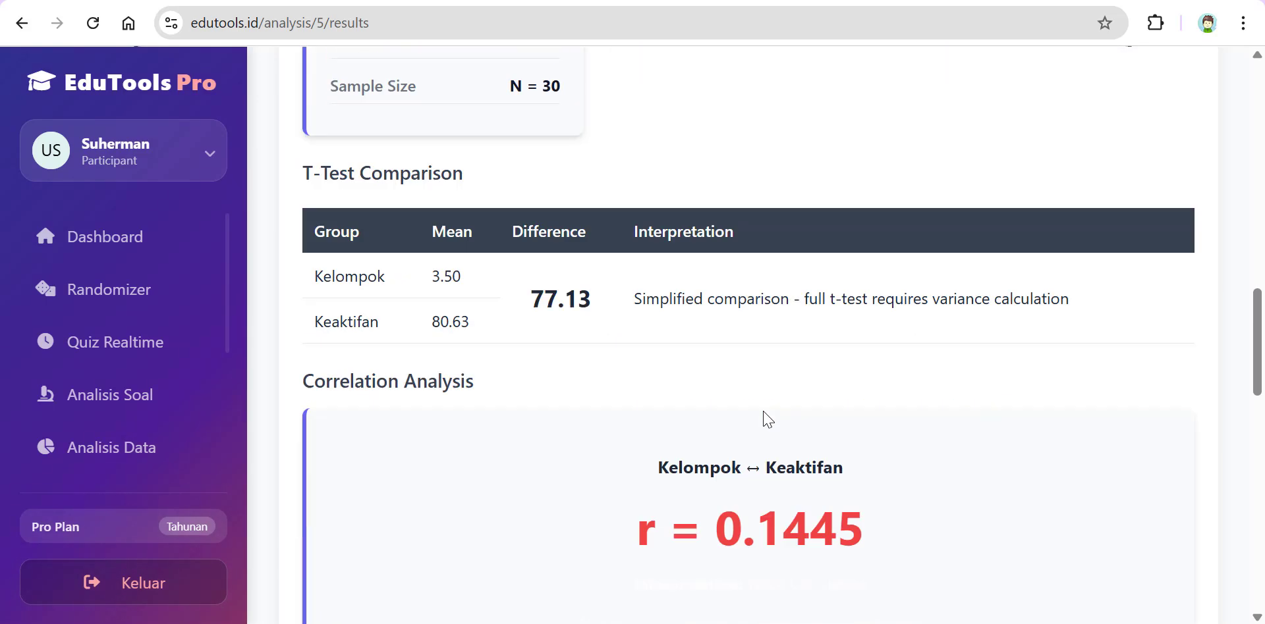
{"action": "scroll", "coordinate": [767, 419], "scroll_direction": "down", "scroll_amount": 2}
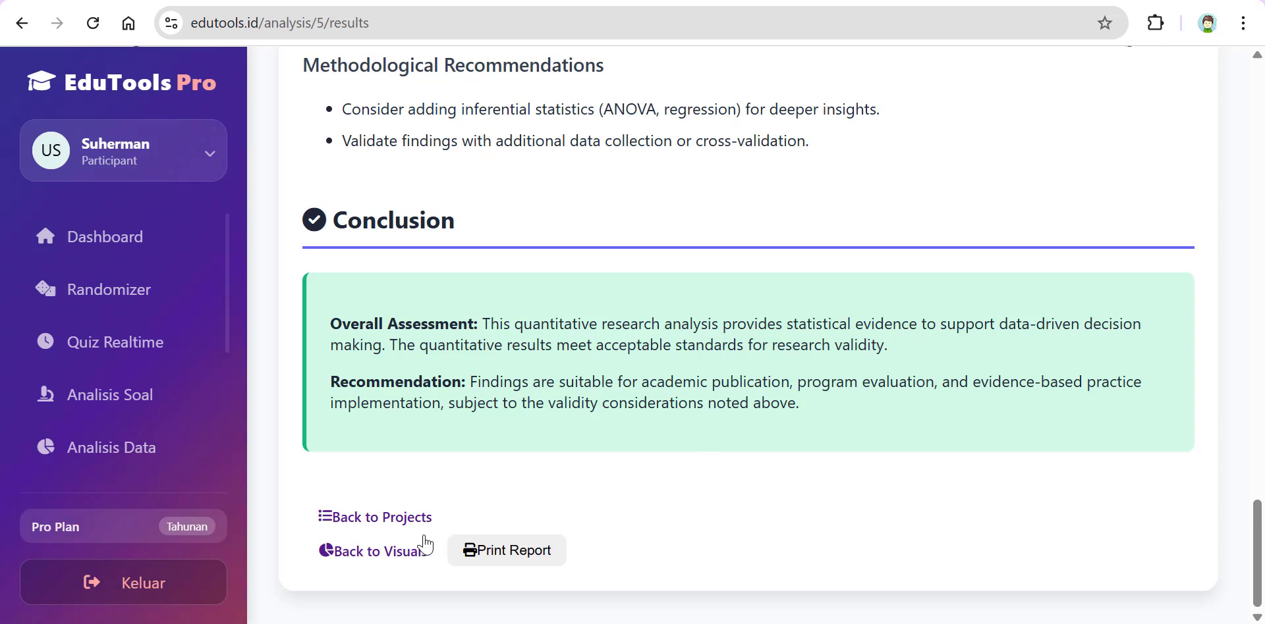
{"action": "left_click", "coordinate": [330, 554]}
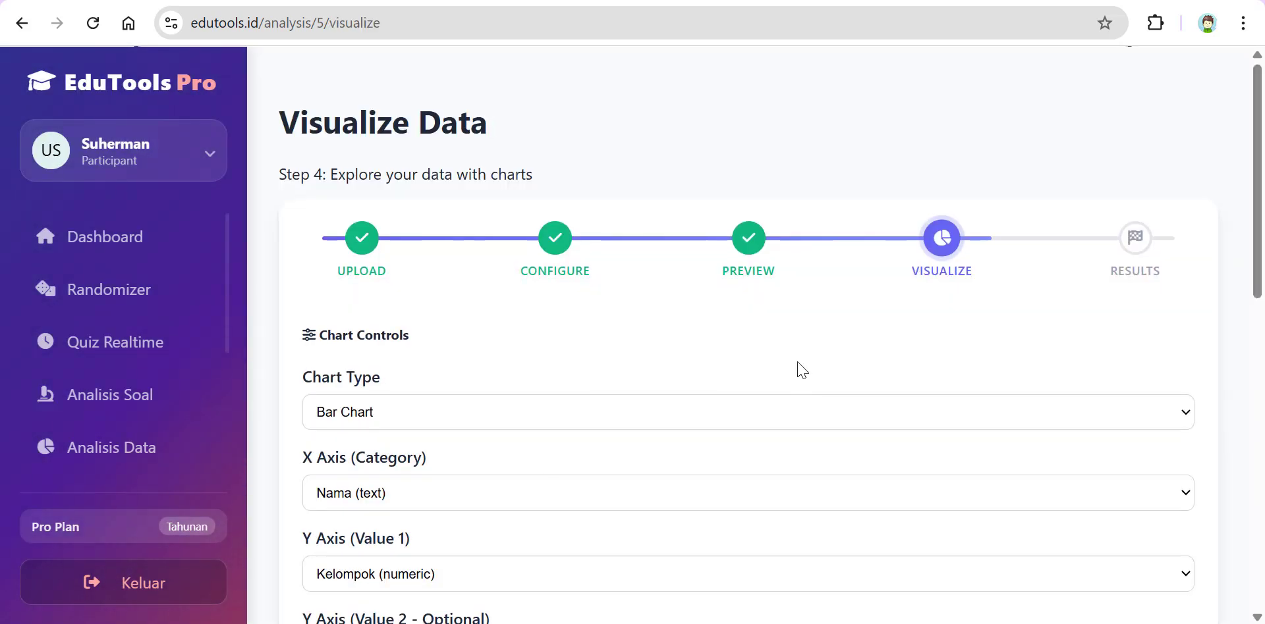